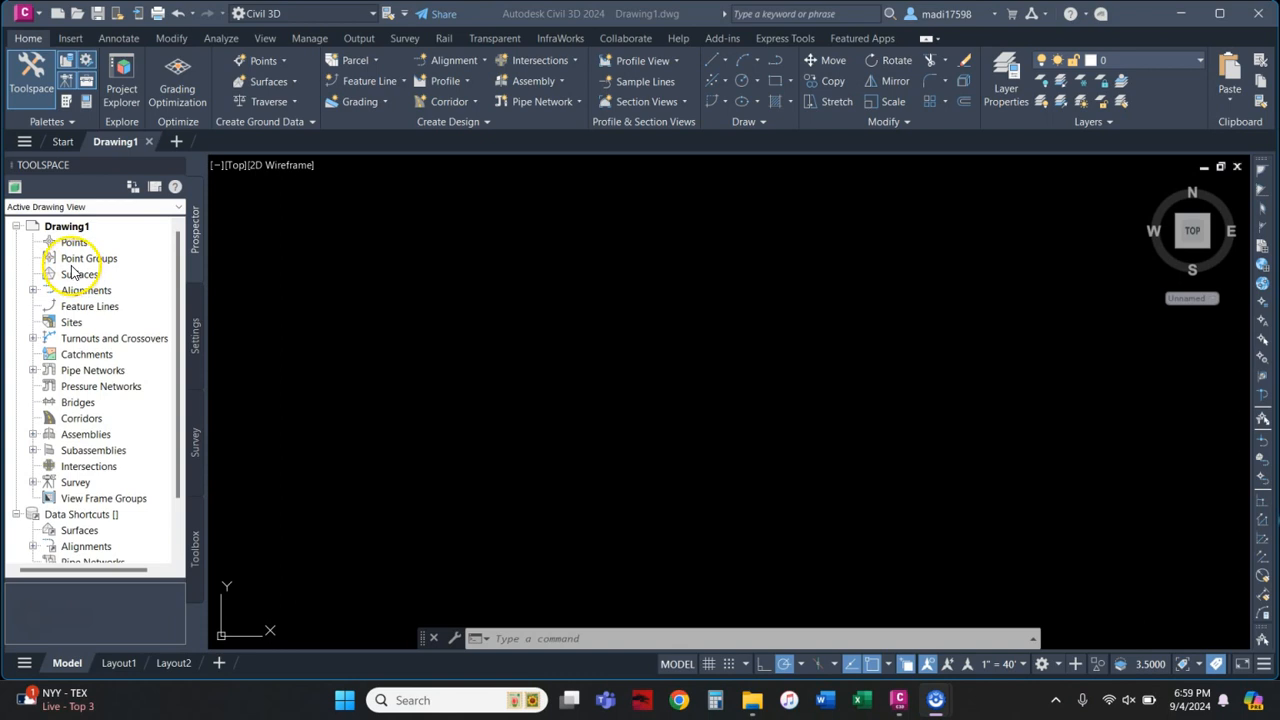
Step: Preview a new point group's settings (Basic style, Point#-Elevation-Description labels) and close without saving
{"action": "right_click", "coordinate": [79, 260]}
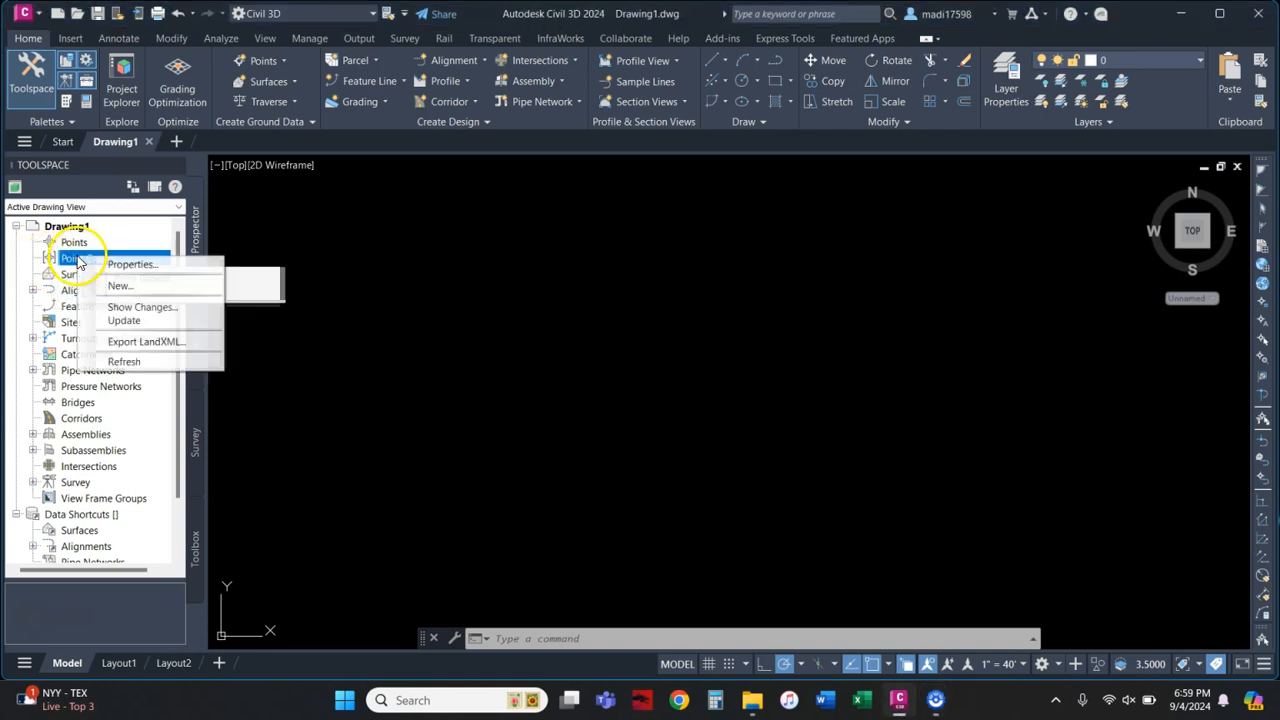
{"action": "left_click", "coordinate": [118, 288]}
{"action": "left_click_drag", "start_coordinate": [497, 219], "coordinate": [383, 232]}
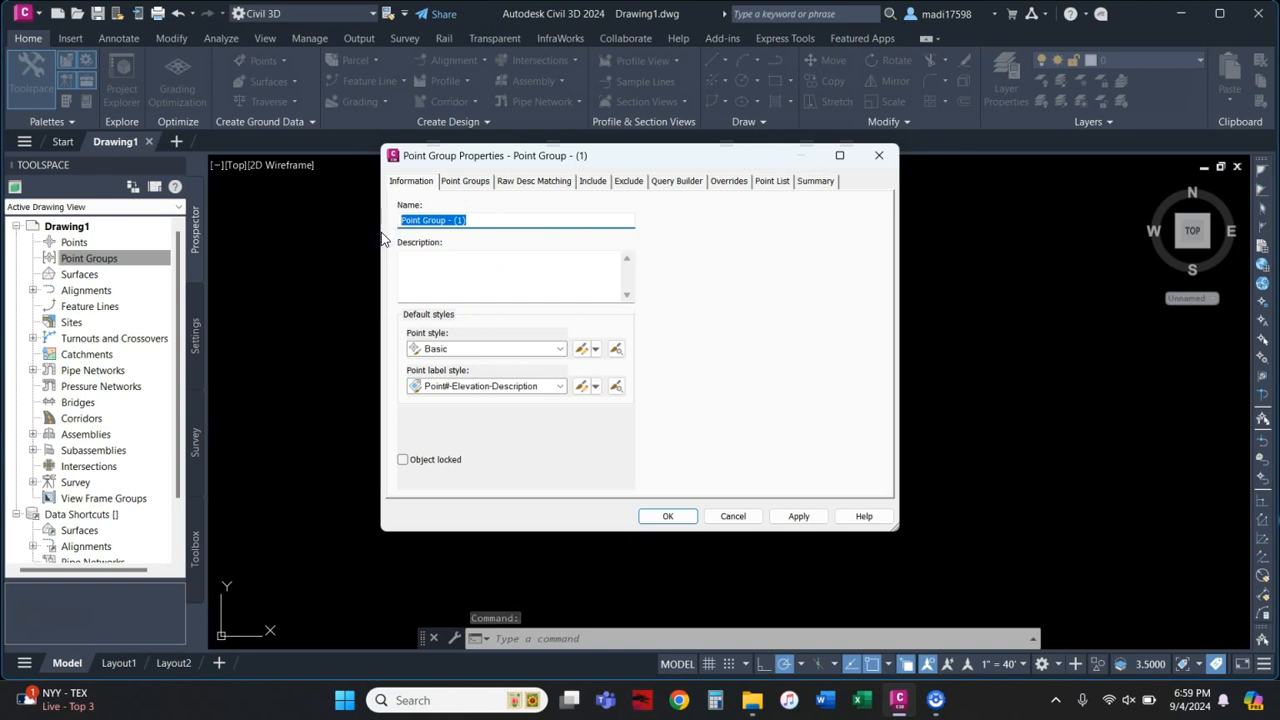
{"action": "left_click", "coordinate": [478, 350]}
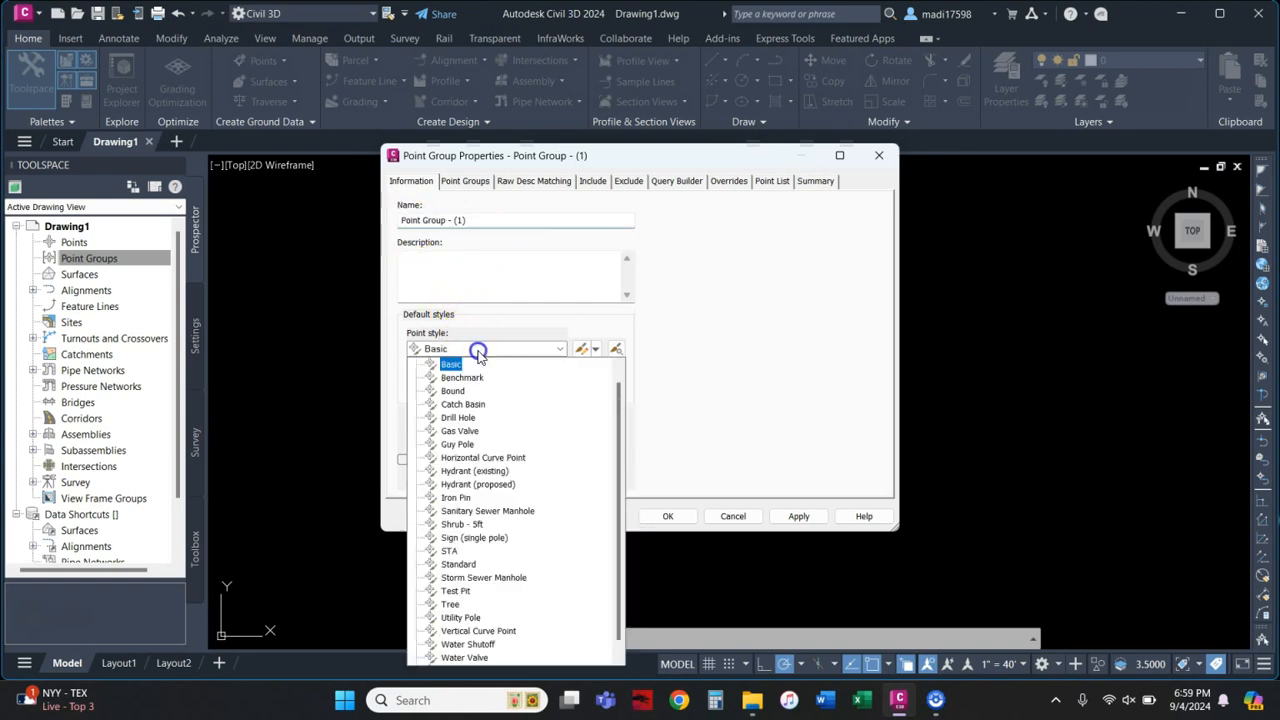
{"action": "left_click", "coordinate": [507, 327]}
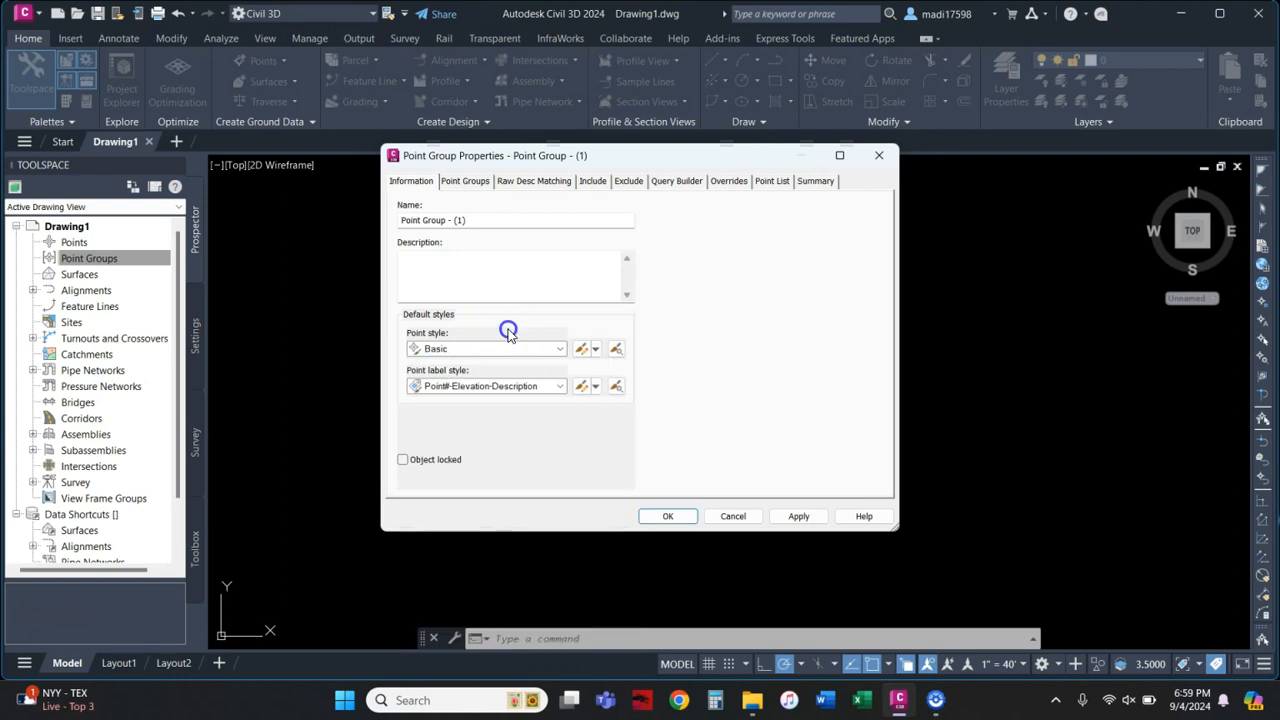
{"action": "left_click", "coordinate": [504, 390]}
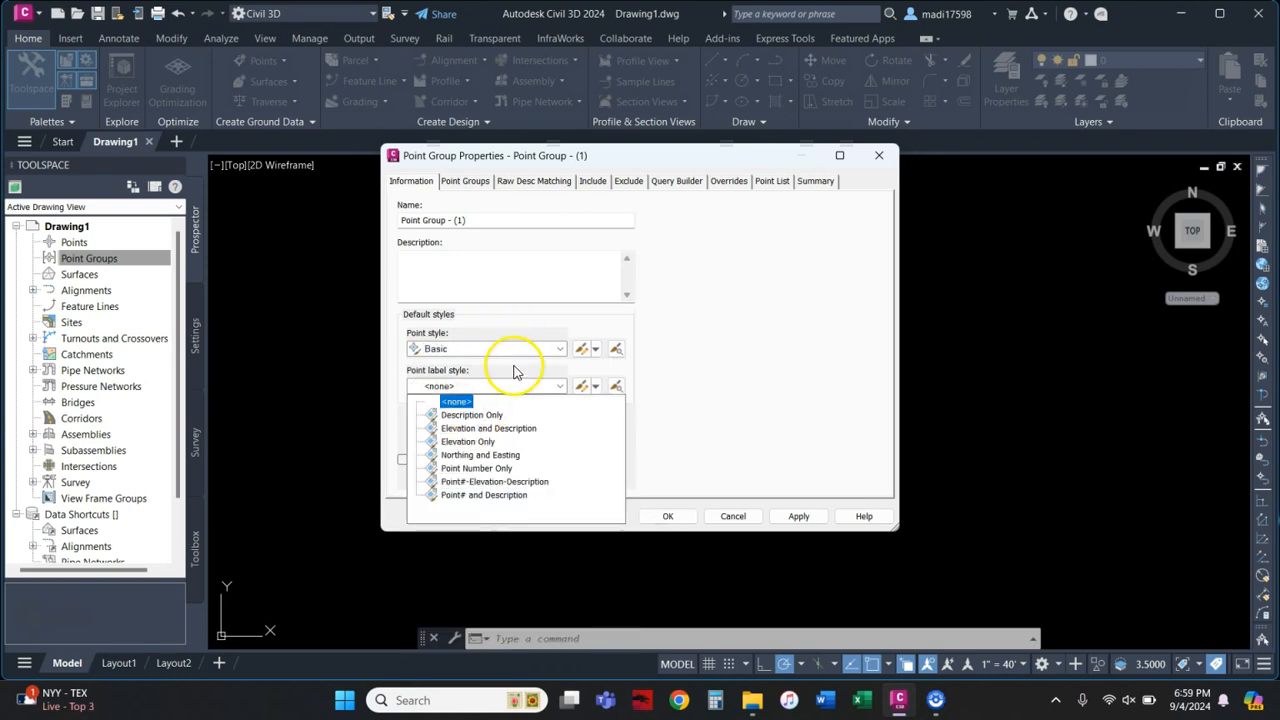
{"action": "left_click", "coordinate": [514, 366]}
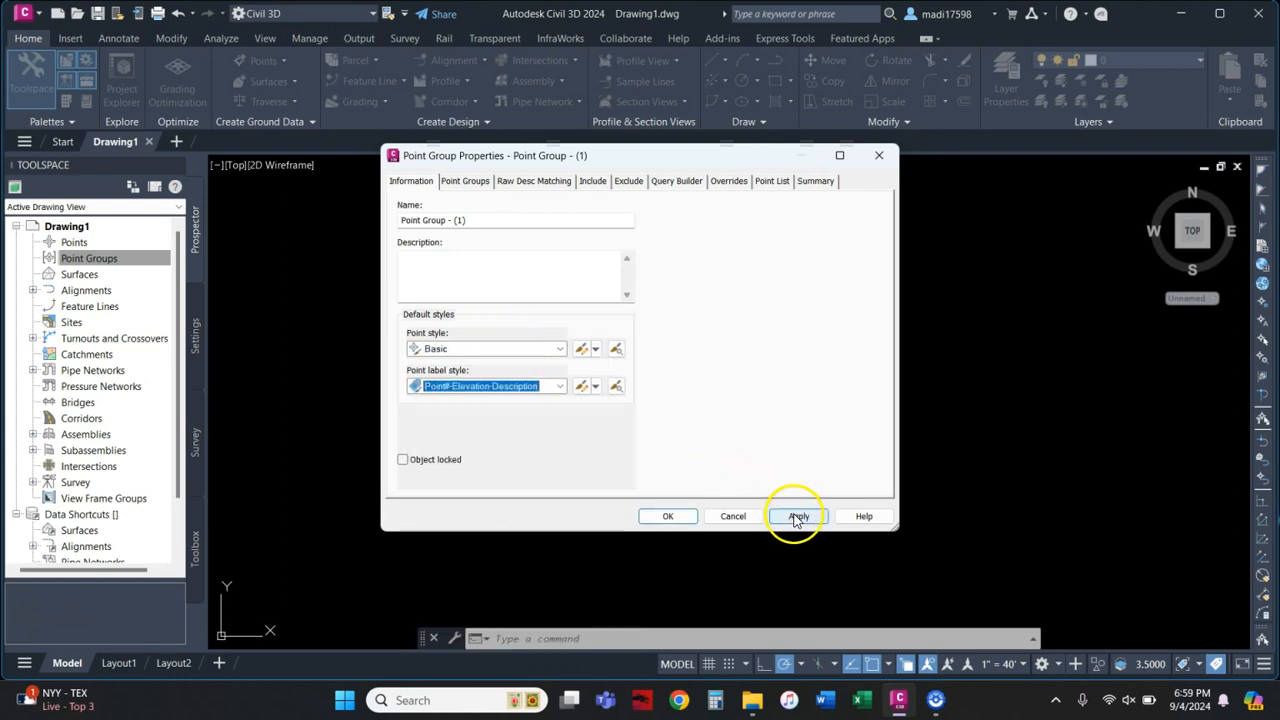
{"action": "left_click", "coordinate": [478, 186]}
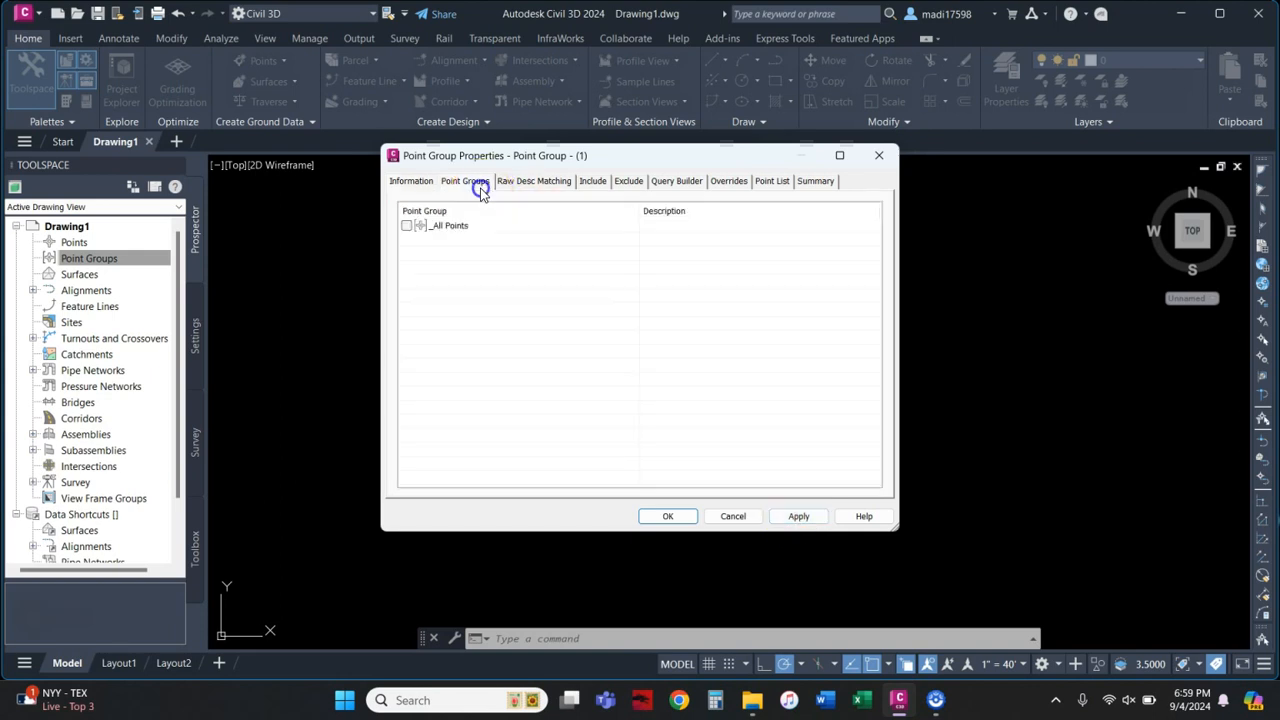
{"action": "left_click", "coordinate": [600, 184]}
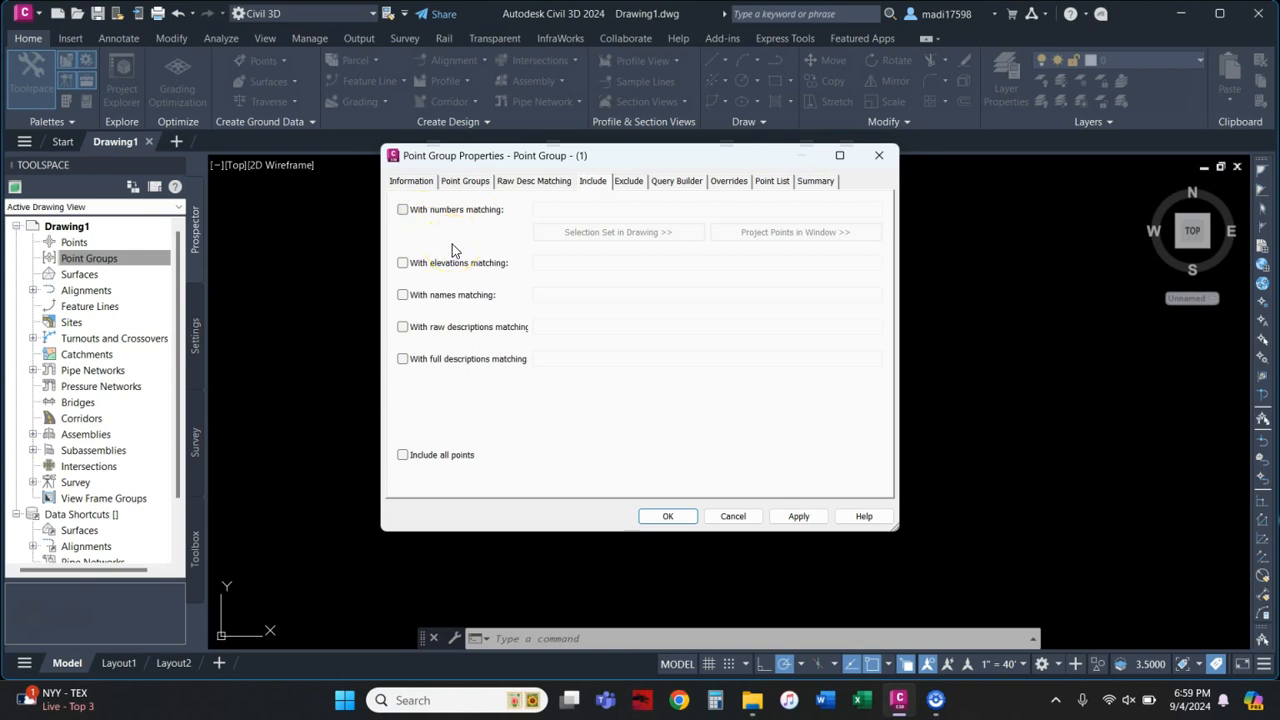
{"action": "left_click", "coordinate": [629, 182]}
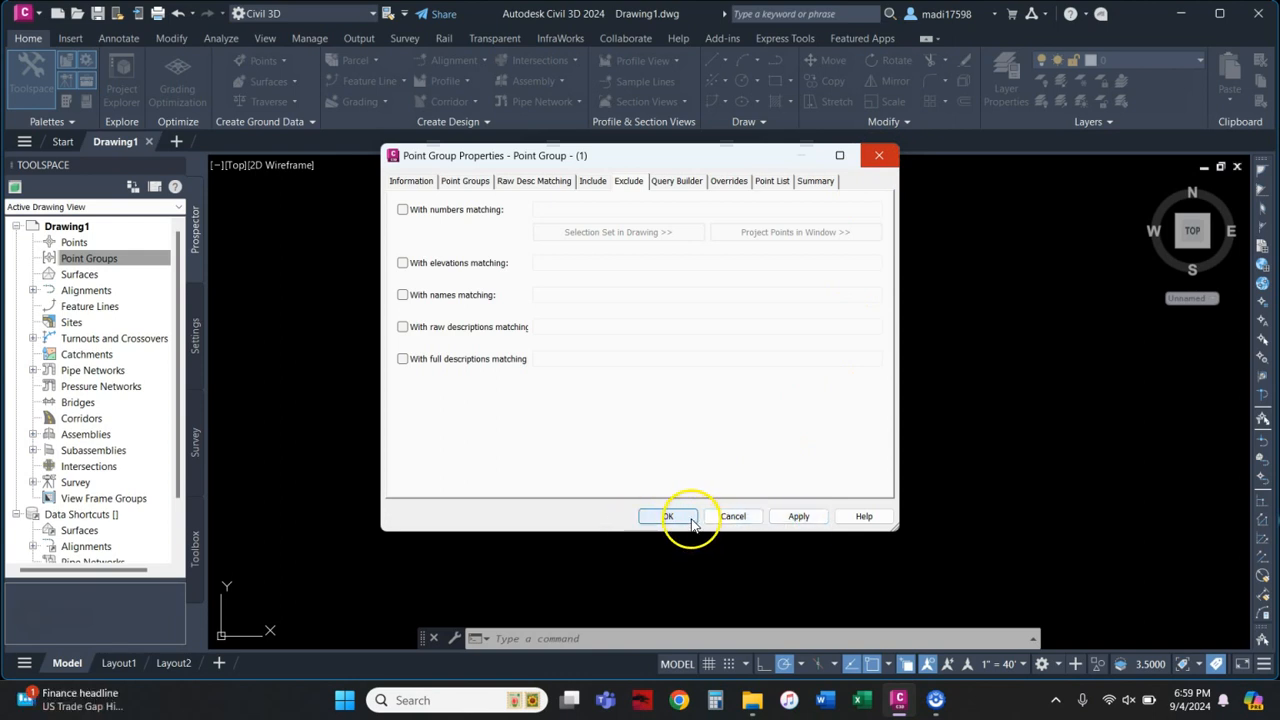
{"action": "left_click", "coordinate": [879, 157]}
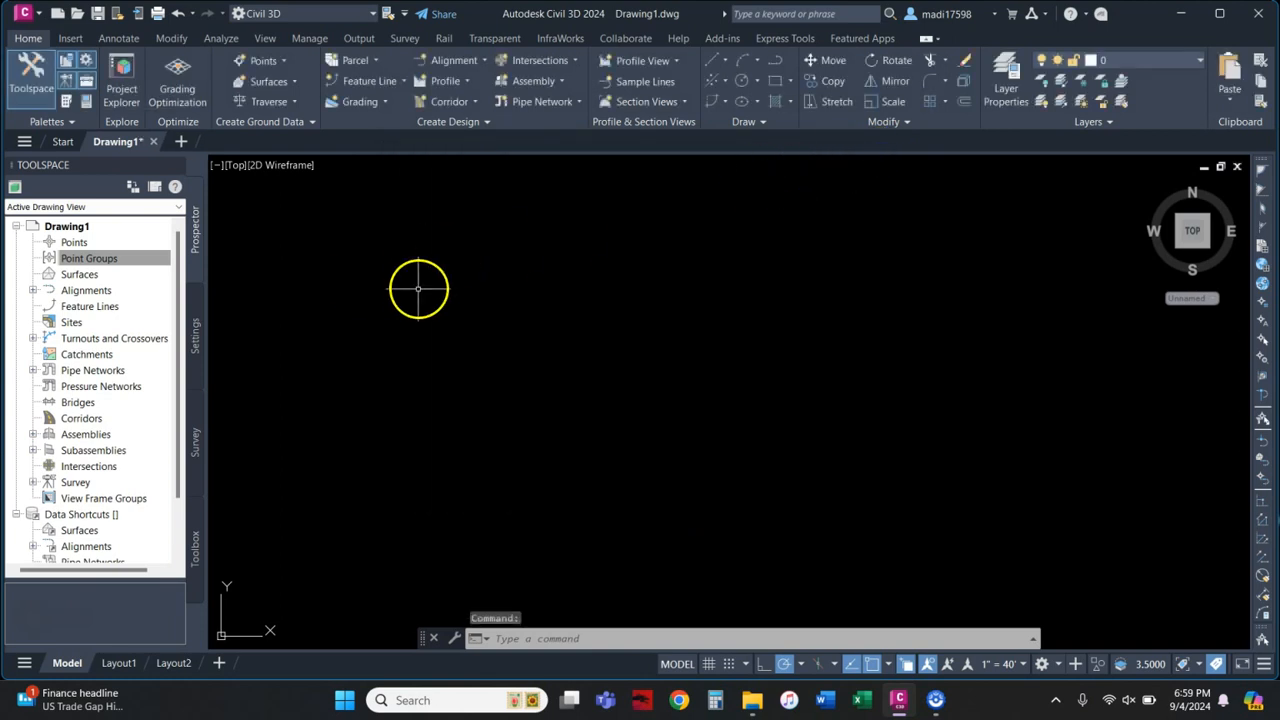
Step: Open Import Points from Insert > Points from File, reopening it after one cancel
{"action": "left_click", "coordinate": [72, 38]}
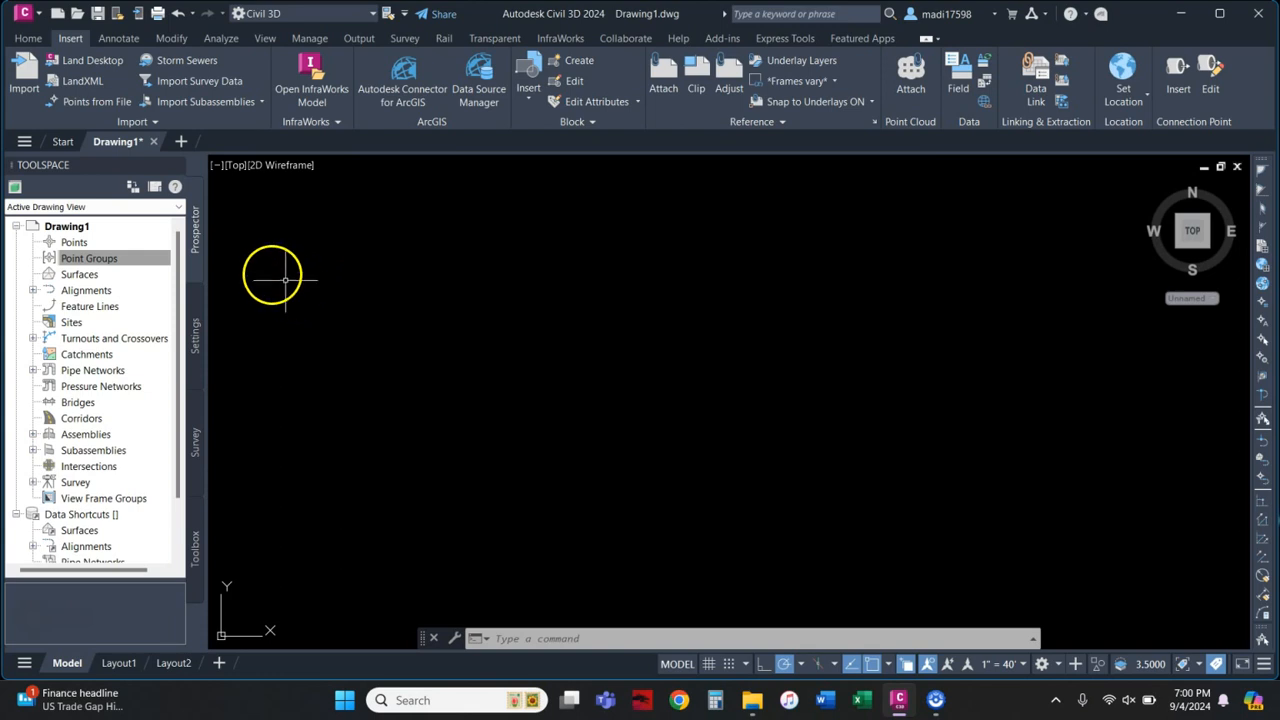
{"action": "left_click", "coordinate": [91, 101]}
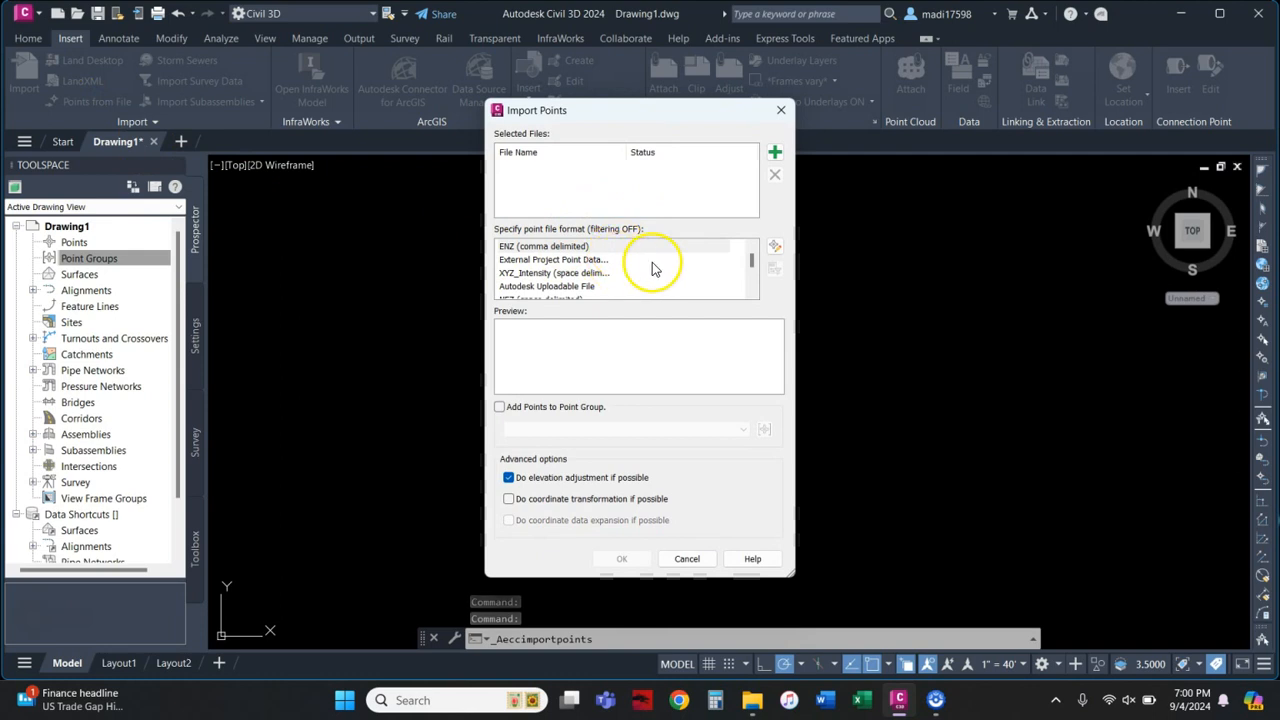
{"action": "left_click", "coordinate": [687, 559]}
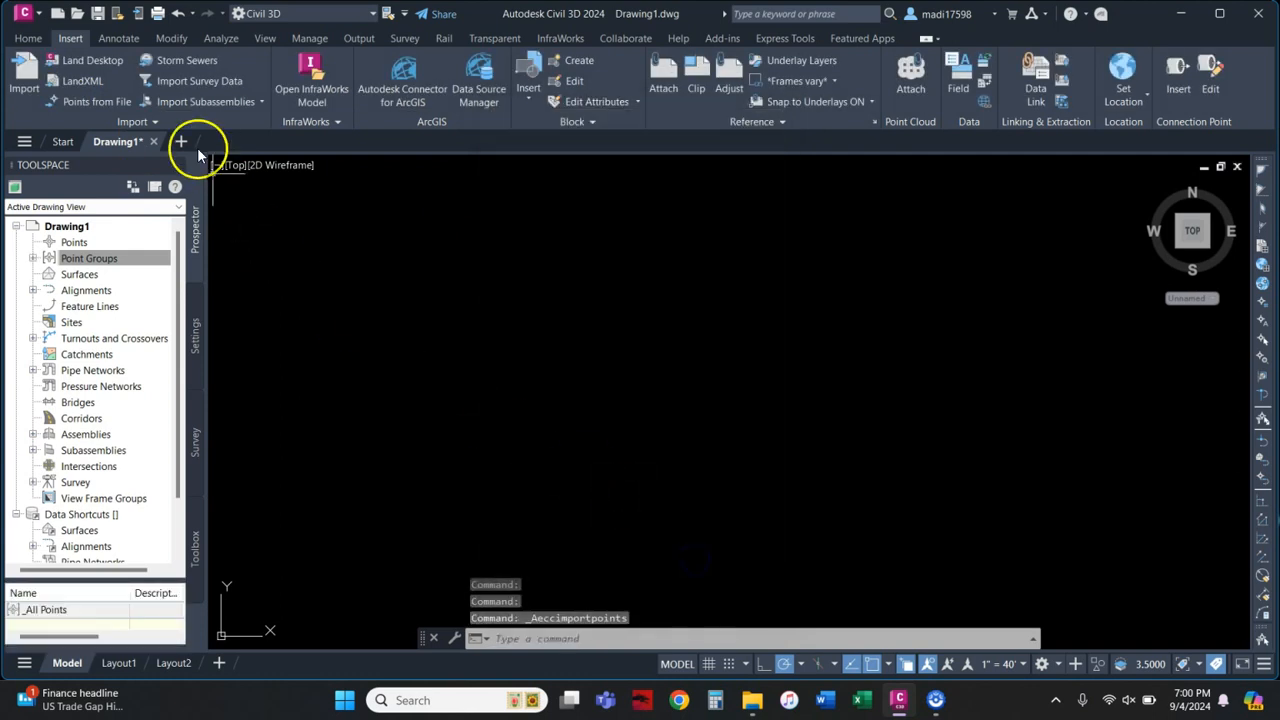
{"action": "left_click", "coordinate": [88, 101]}
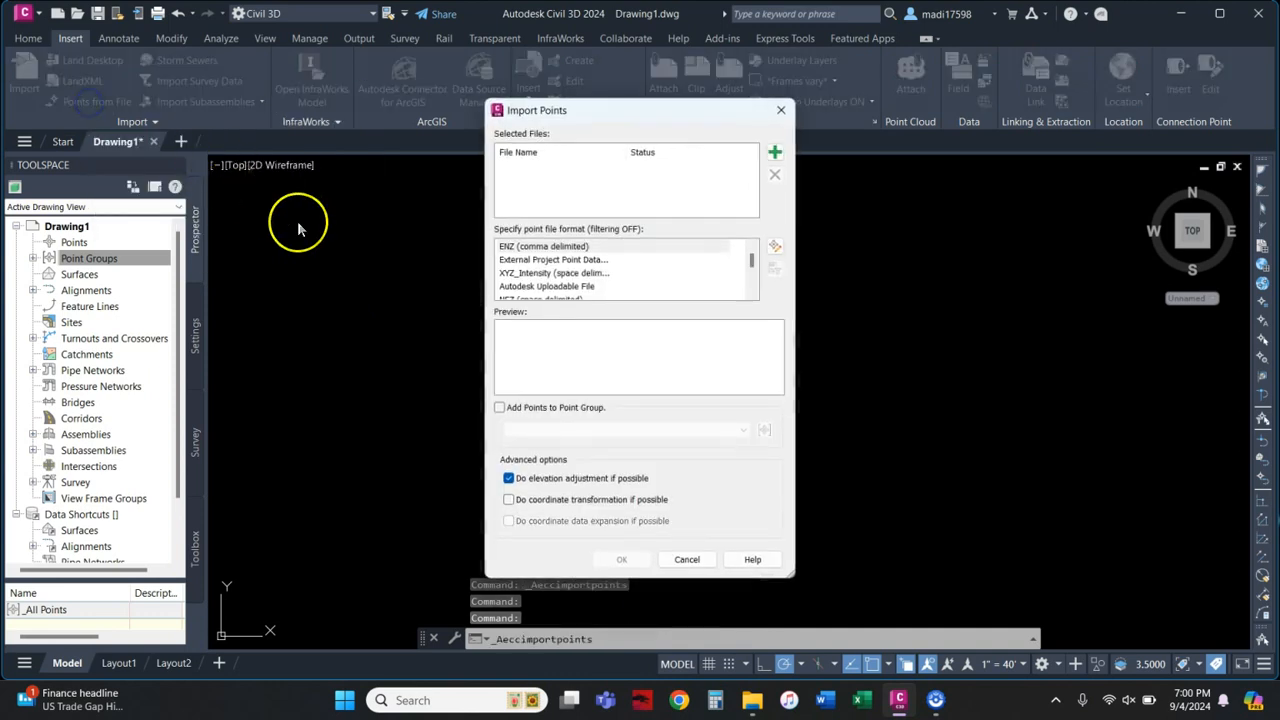
Step: Browse for a source file to the CAD 2332-040 Civil 3D > Fall 2024 > Lesson 3-points folder
{"action": "left_click", "coordinate": [774, 154]}
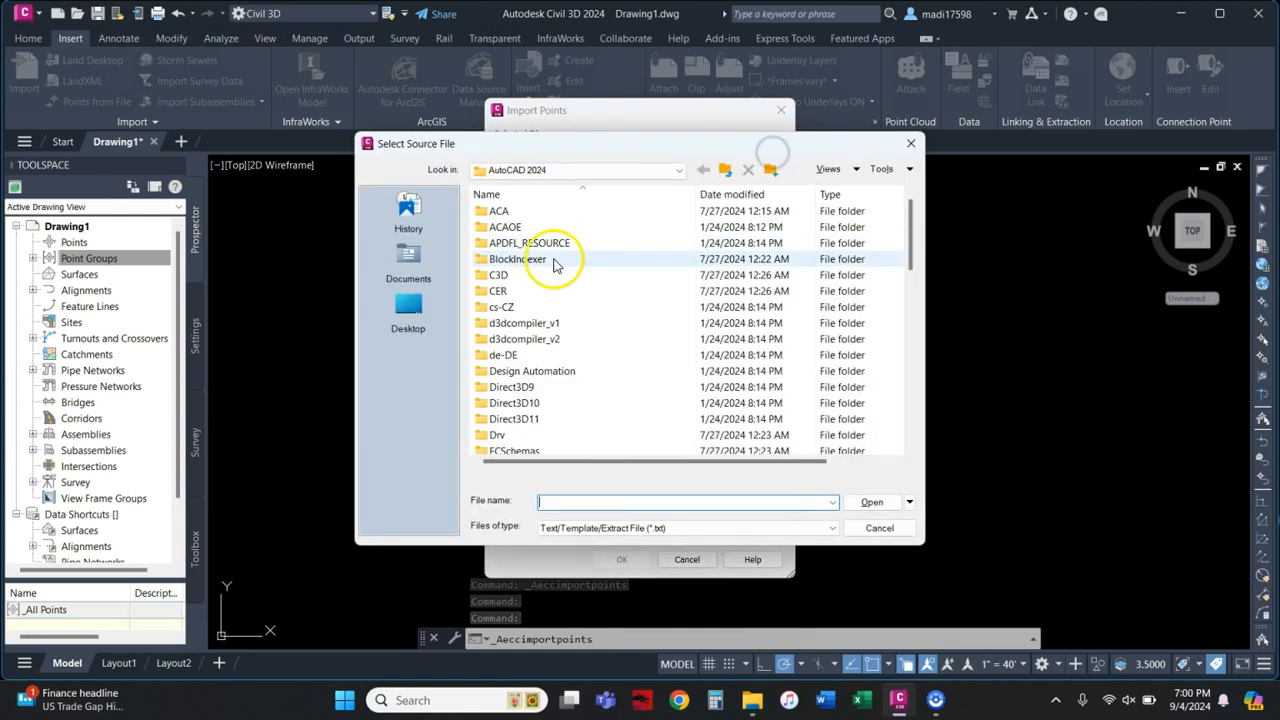
{"action": "left_click", "coordinate": [412, 264]}
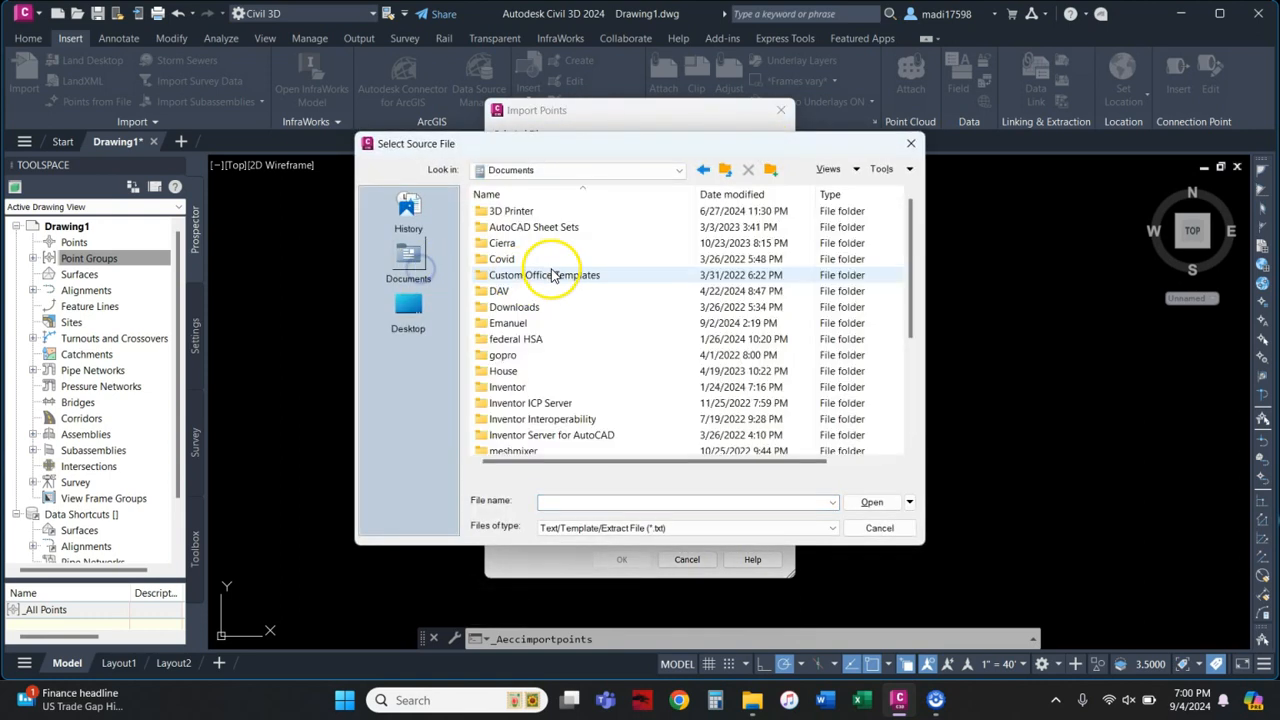
{"action": "scroll", "coordinate": [510, 386], "scroll_direction": "down", "scroll_amount": 3}
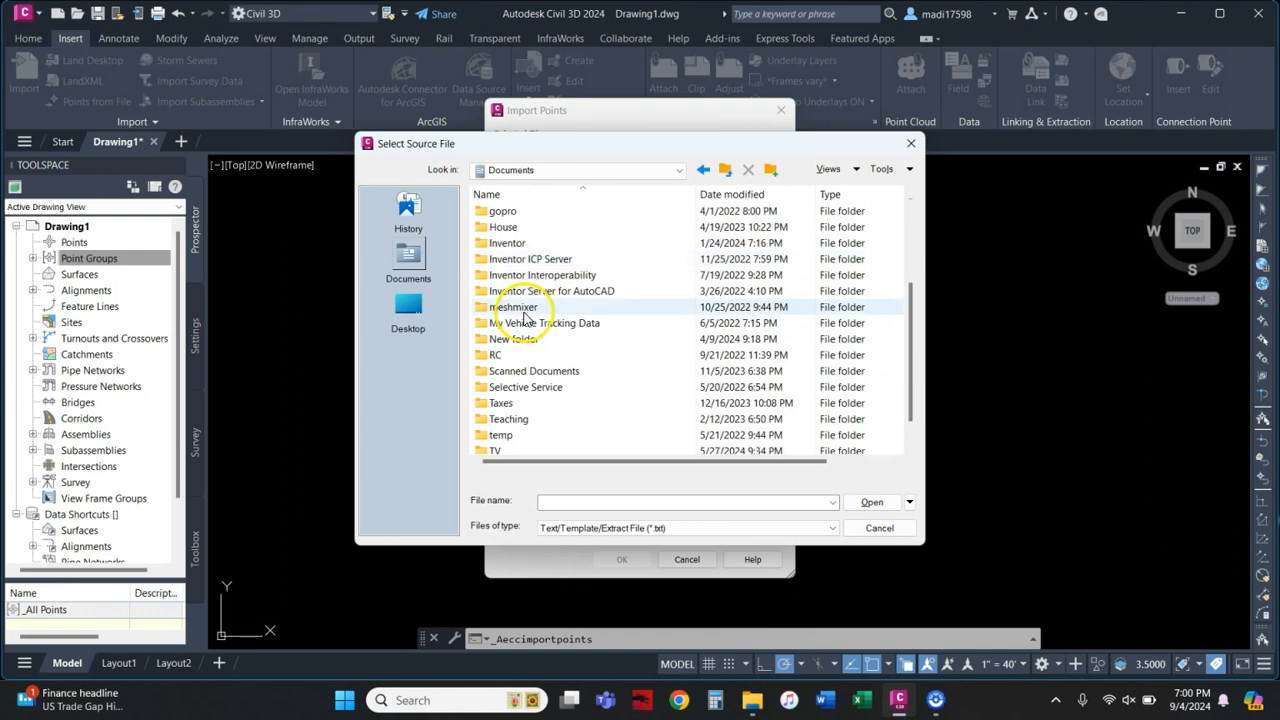
{"action": "double_click", "coordinate": [520, 420]}
{"action": "double_click", "coordinate": [523, 226]}
{"action": "double_click", "coordinate": [530, 213]}
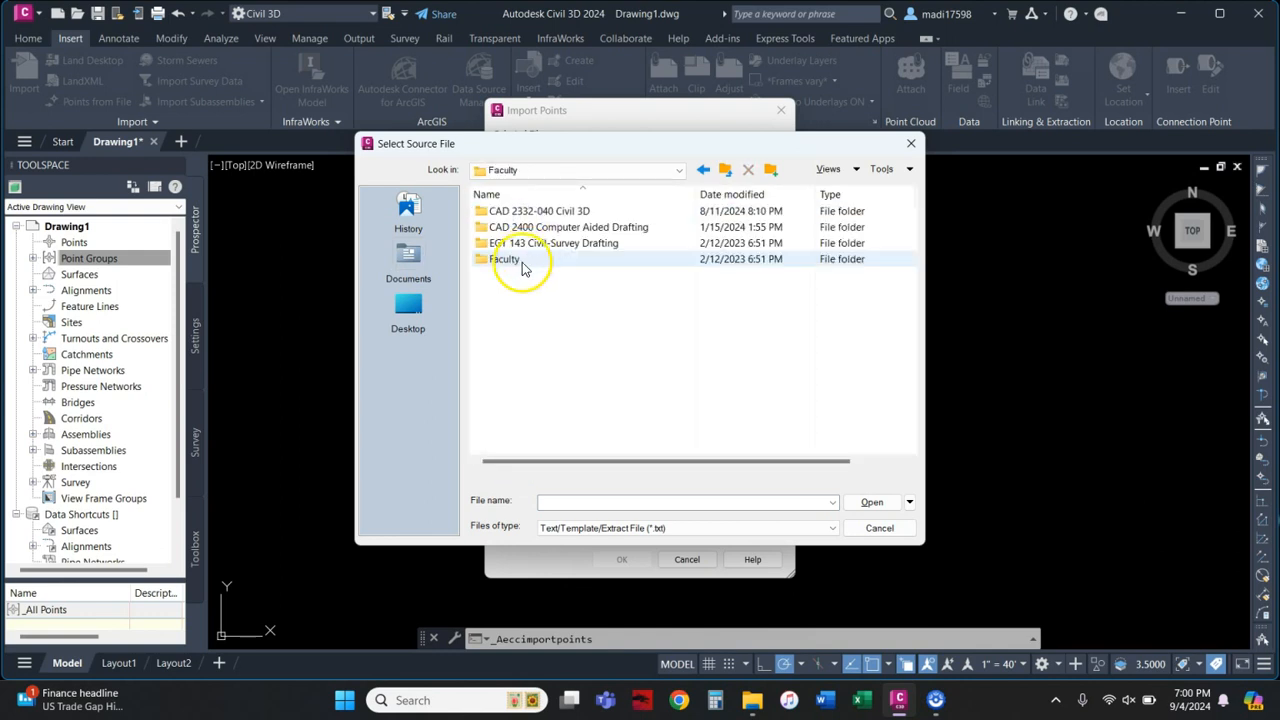
{"action": "double_click", "coordinate": [527, 250]}
{"action": "double_click", "coordinate": [527, 211]}
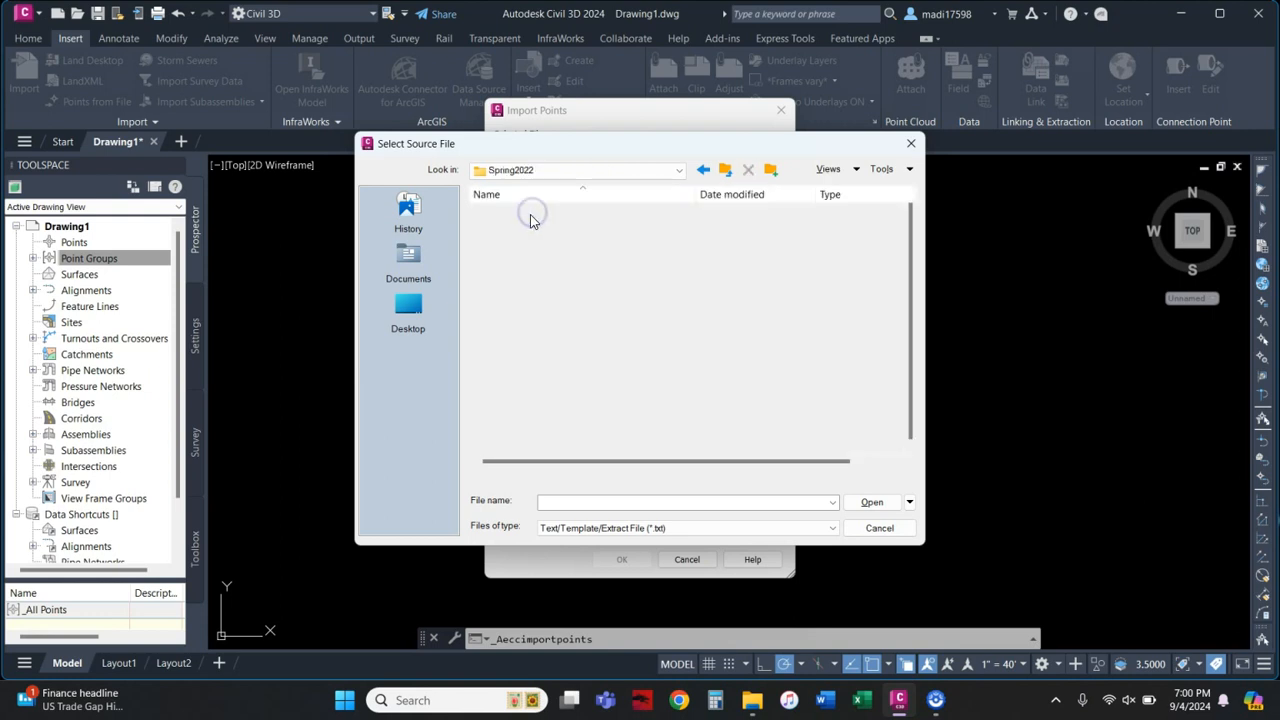
{"action": "left_click", "coordinate": [702, 170]}
{"action": "left_click", "coordinate": [702, 170]}
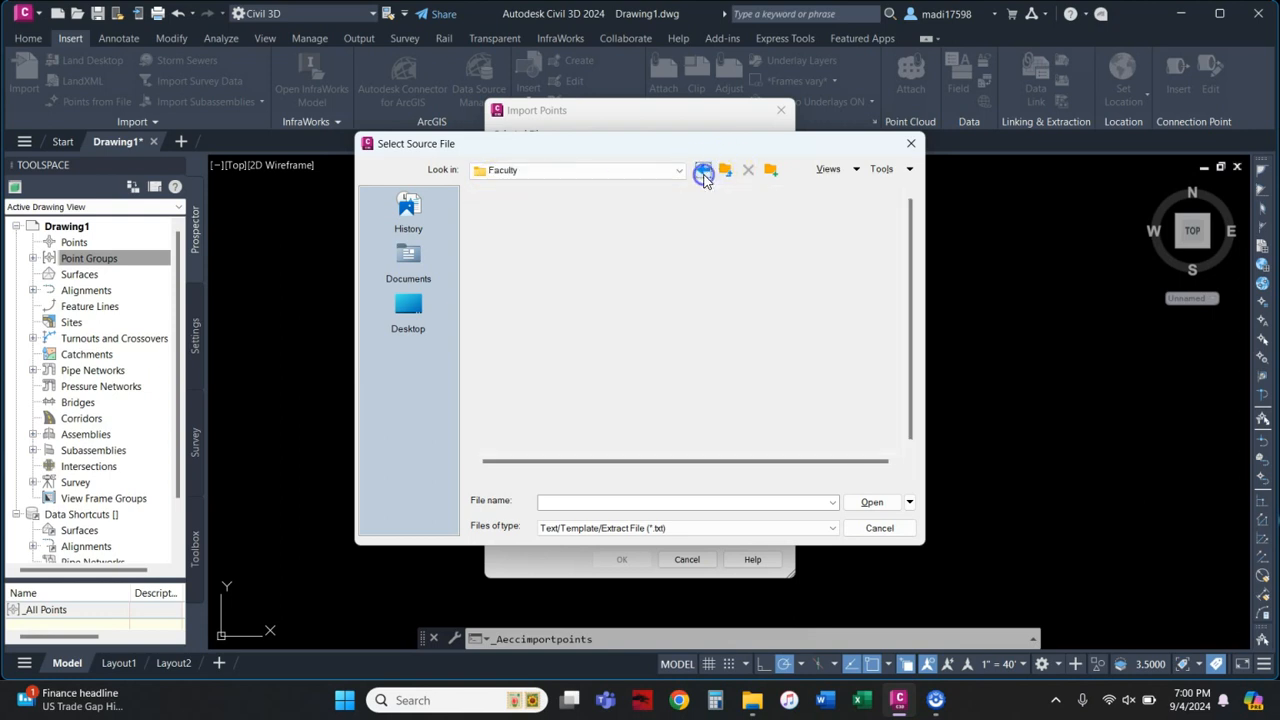
{"action": "double_click", "coordinate": [560, 211]}
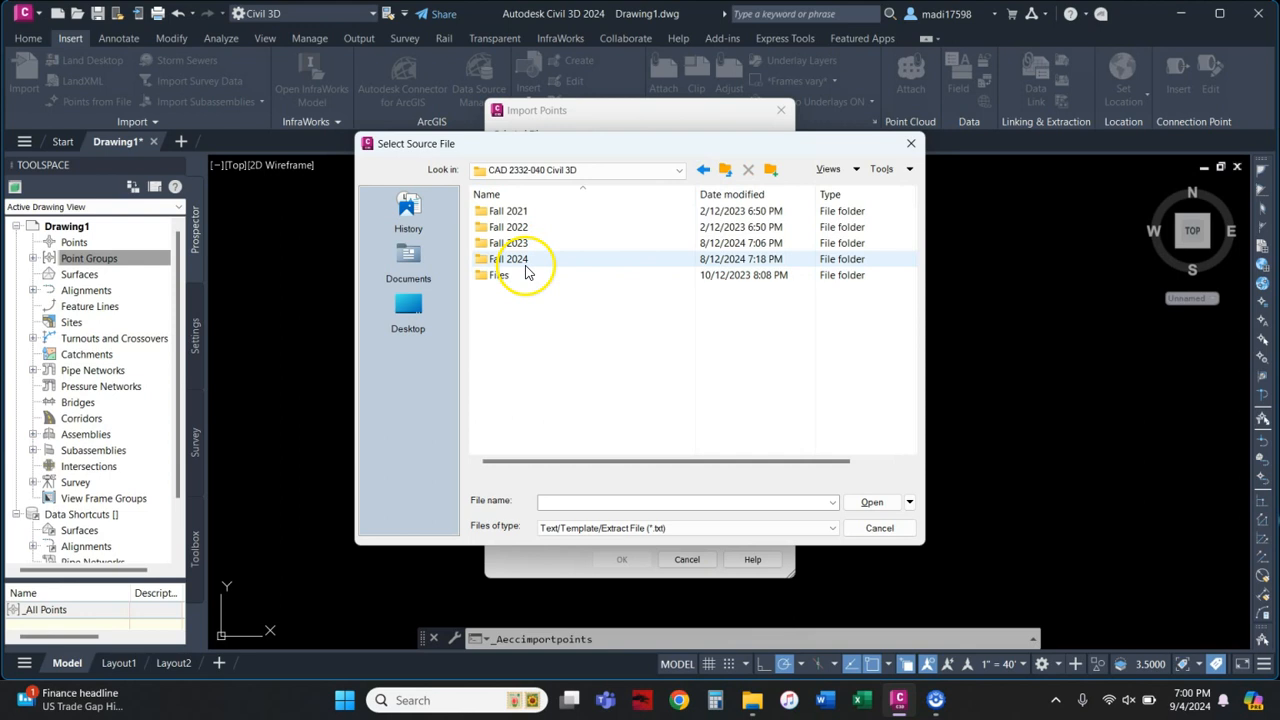
{"action": "double_click", "coordinate": [528, 260]}
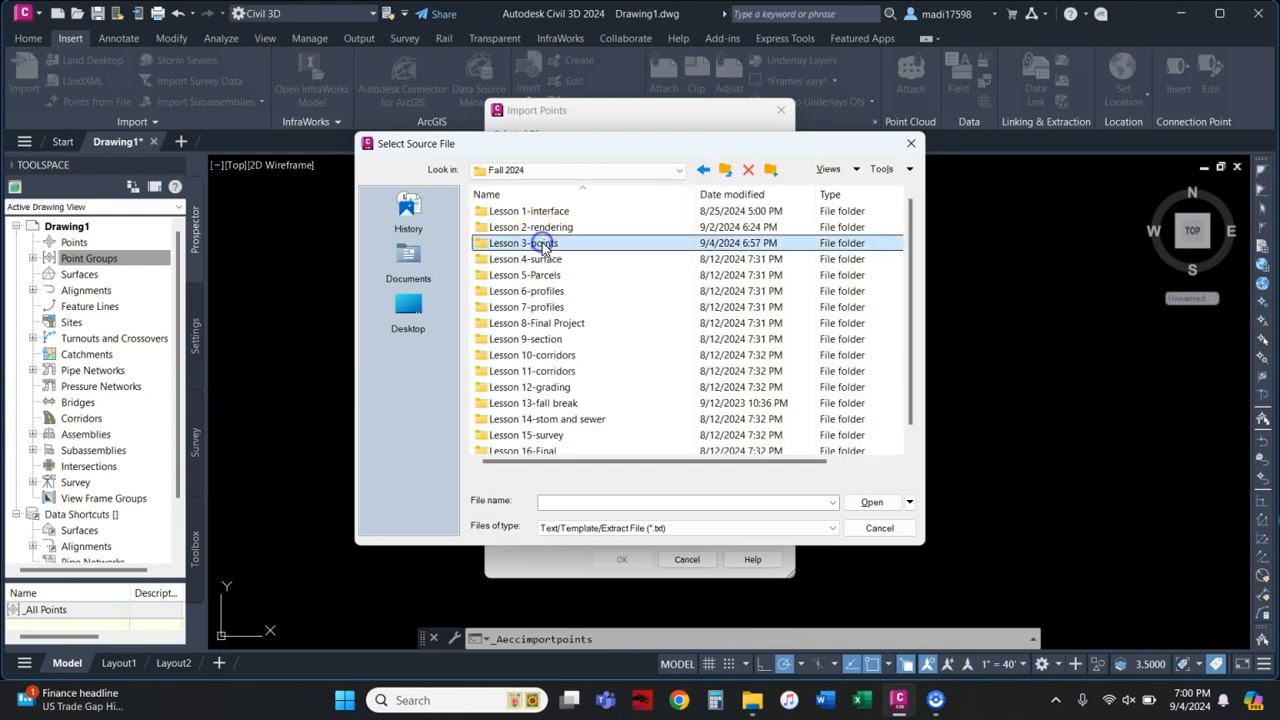
{"action": "double_click", "coordinate": [542, 244]}
Step: Filter the file list to *.csv and add Lab 3.csv to the import list
{"action": "left_click", "coordinate": [653, 529]}
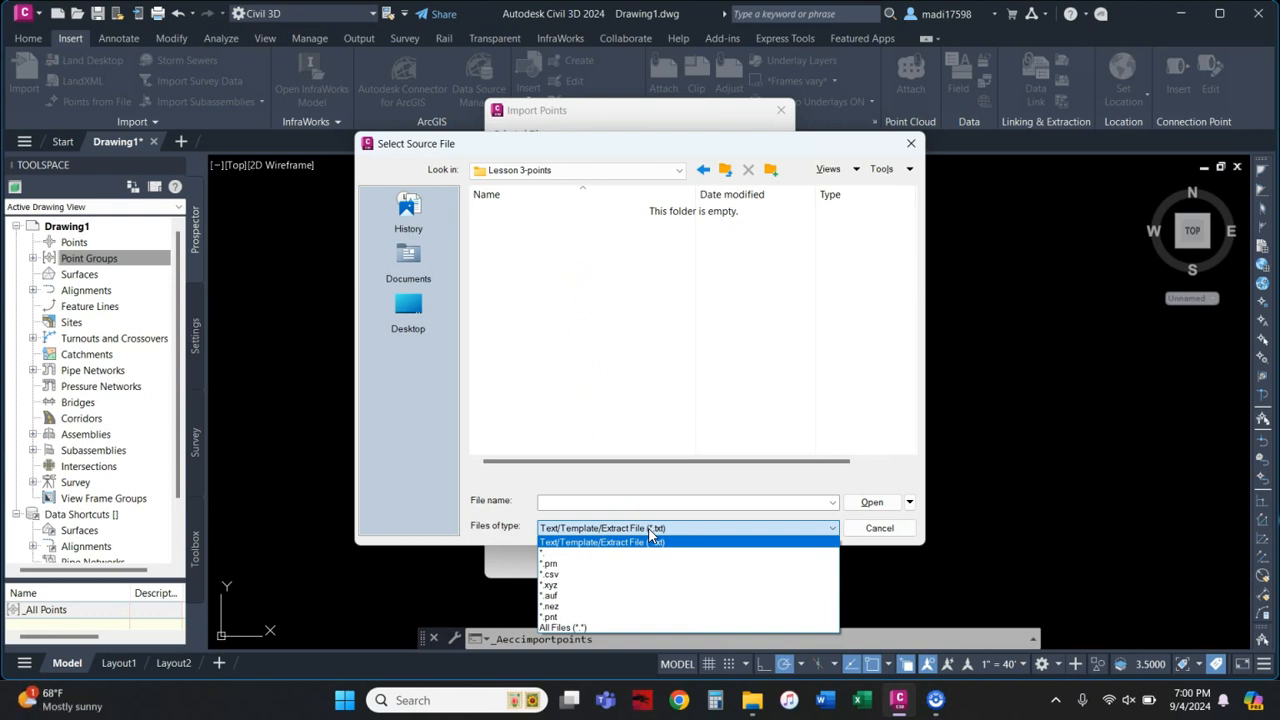
{"action": "left_click", "coordinate": [563, 628]}
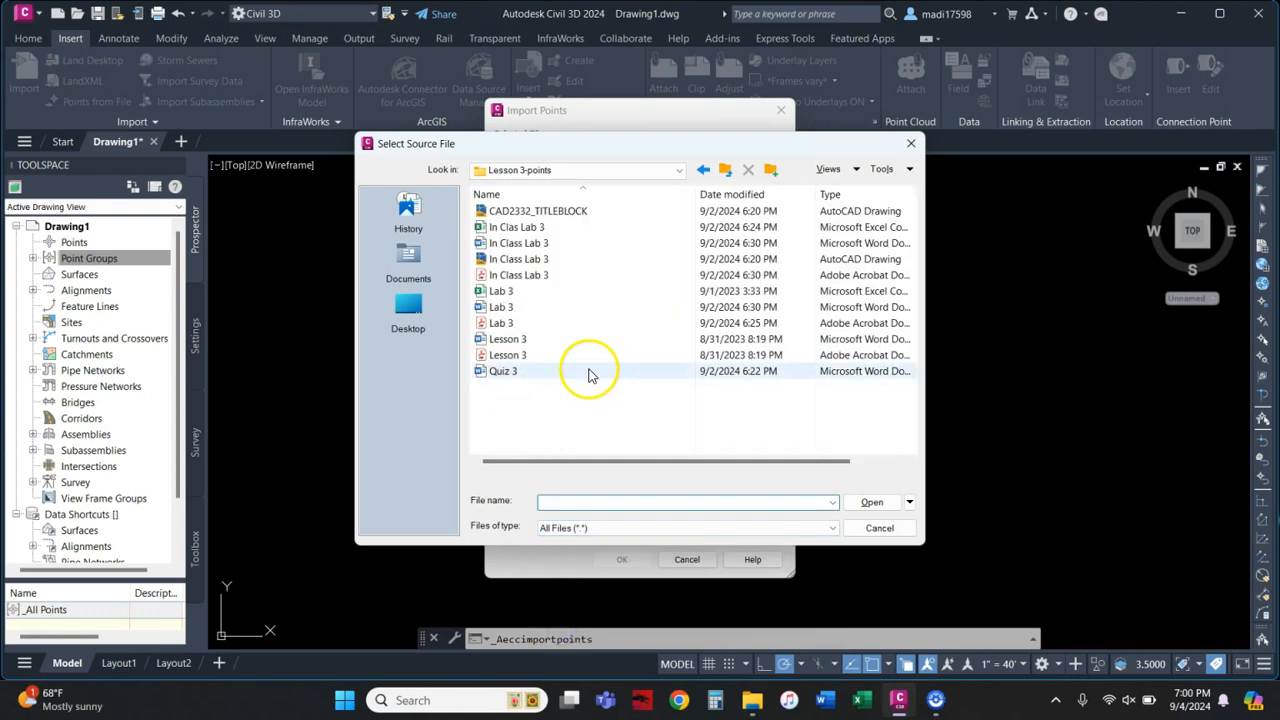
{"action": "left_click", "coordinate": [586, 528]}
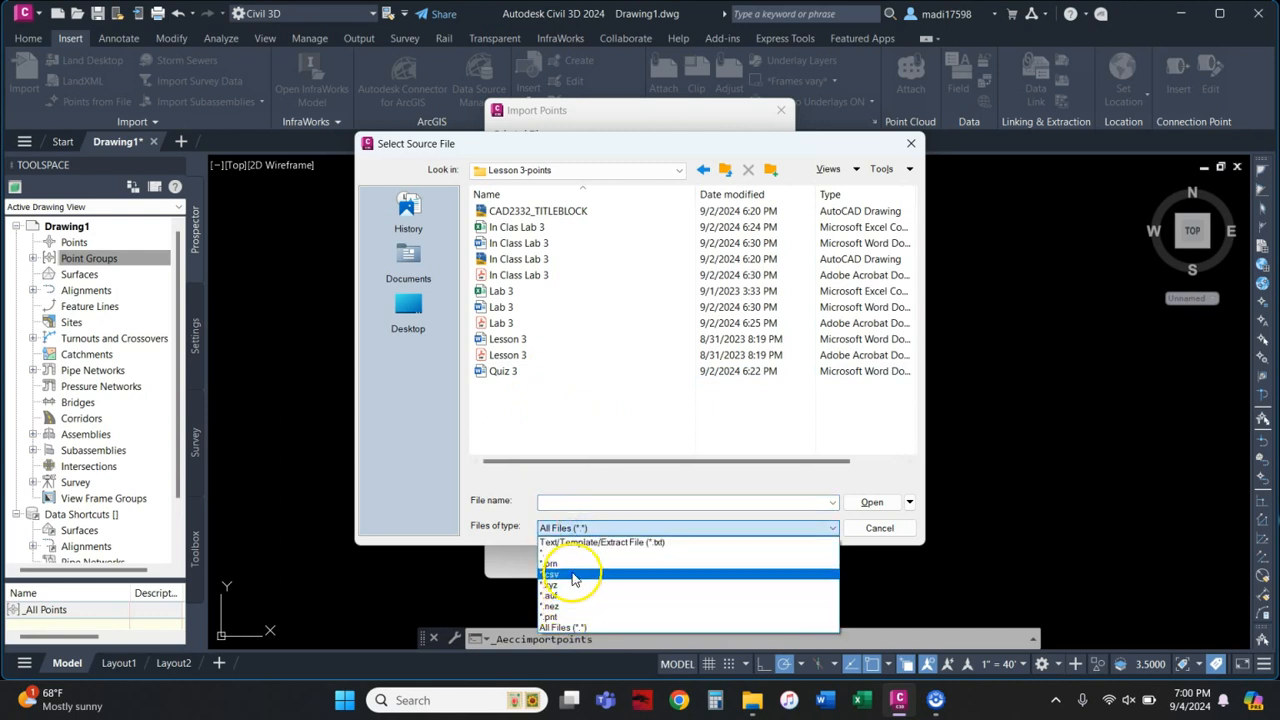
{"action": "left_click", "coordinate": [574, 576]}
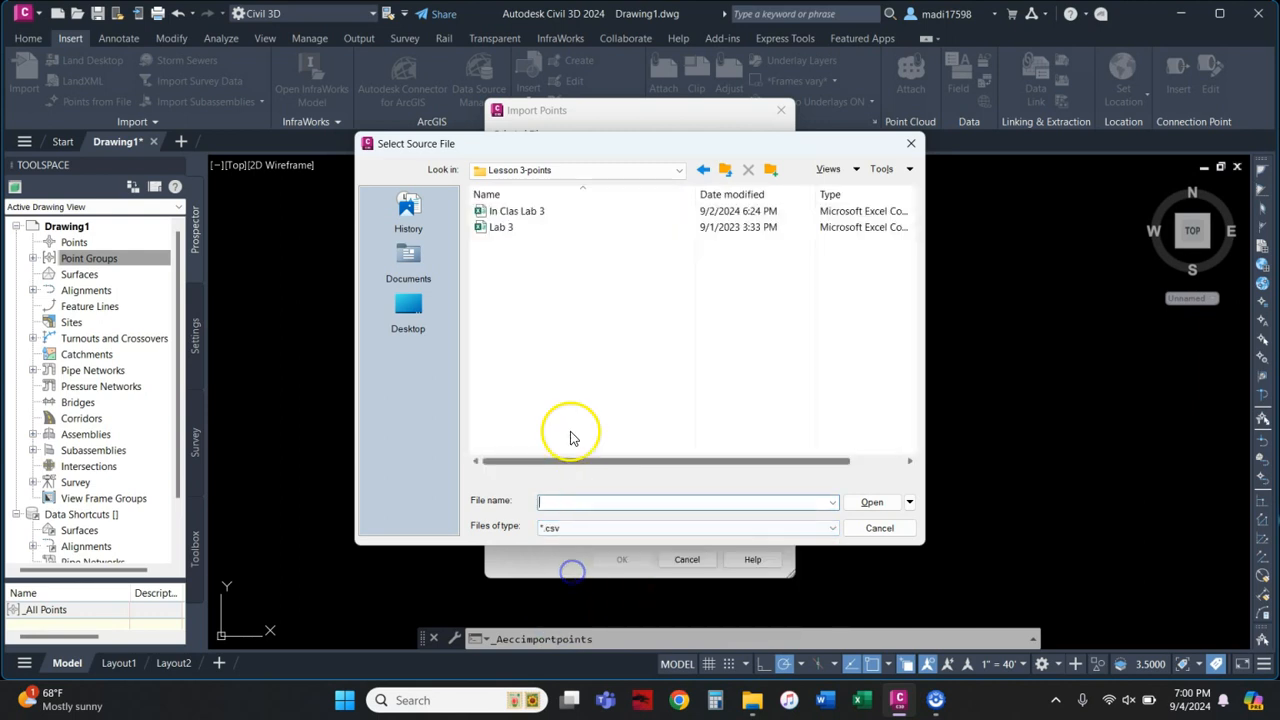
{"action": "left_click", "coordinate": [519, 214]}
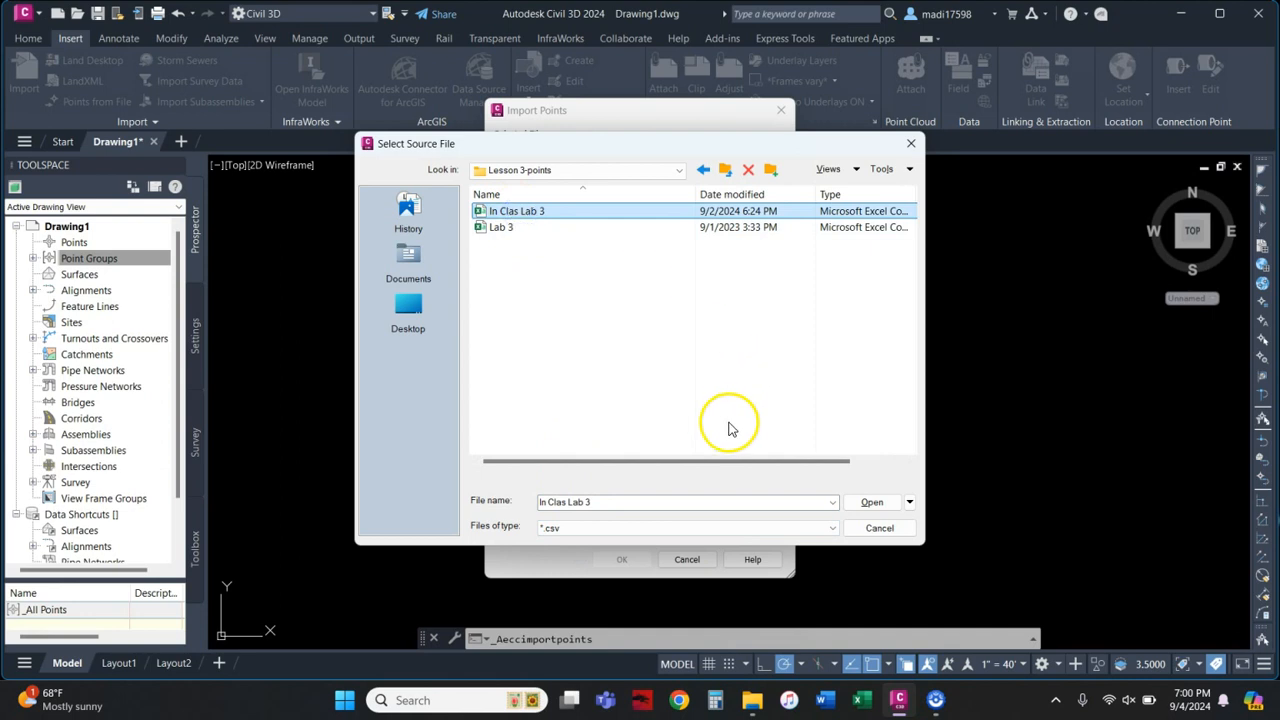
{"action": "left_click", "coordinate": [534, 227]}
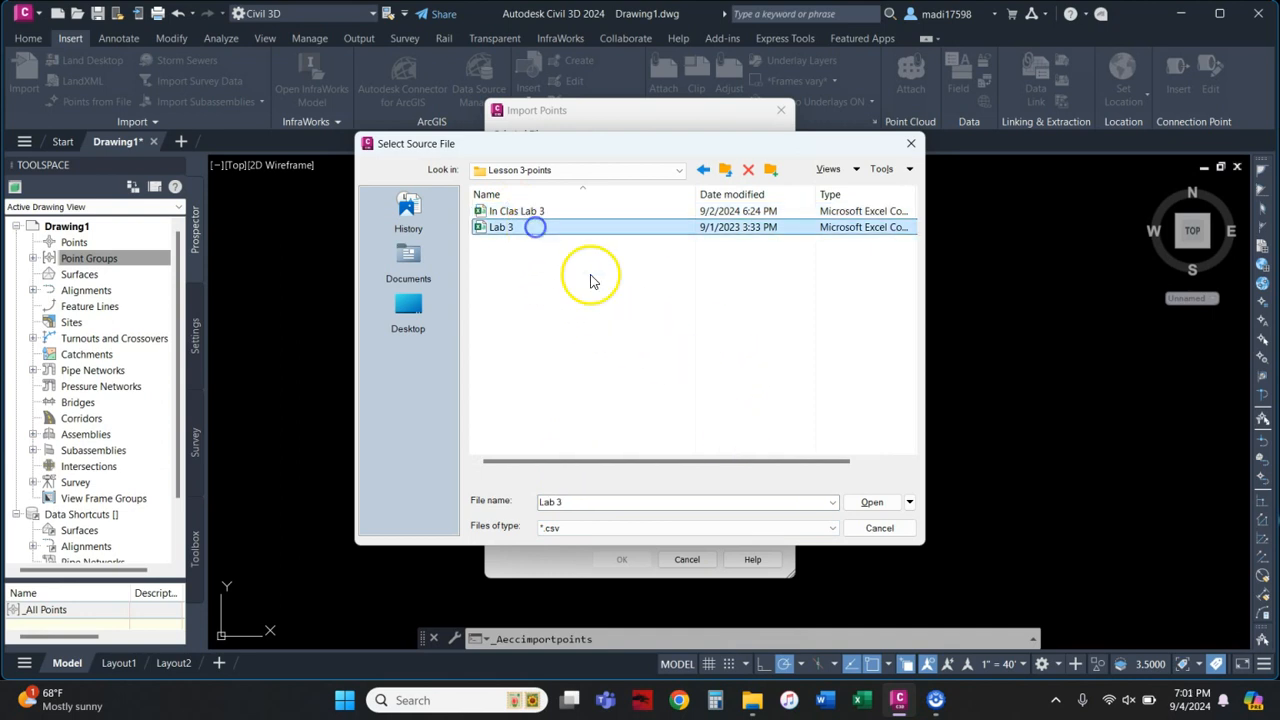
{"action": "left_click", "coordinate": [870, 505]}
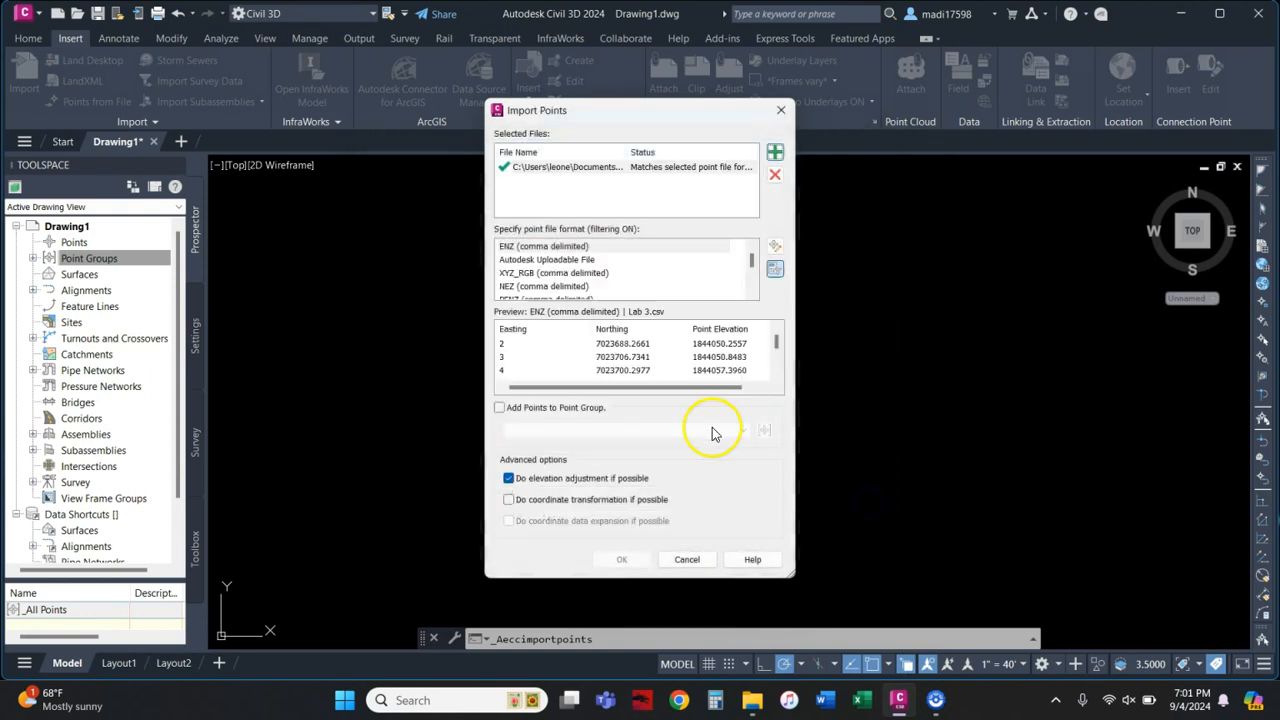
Step: Review Lab 3.csv's point rows in Excel, then close Excel and return to Civil 3D
{"action": "left_click", "coordinate": [752, 700]}
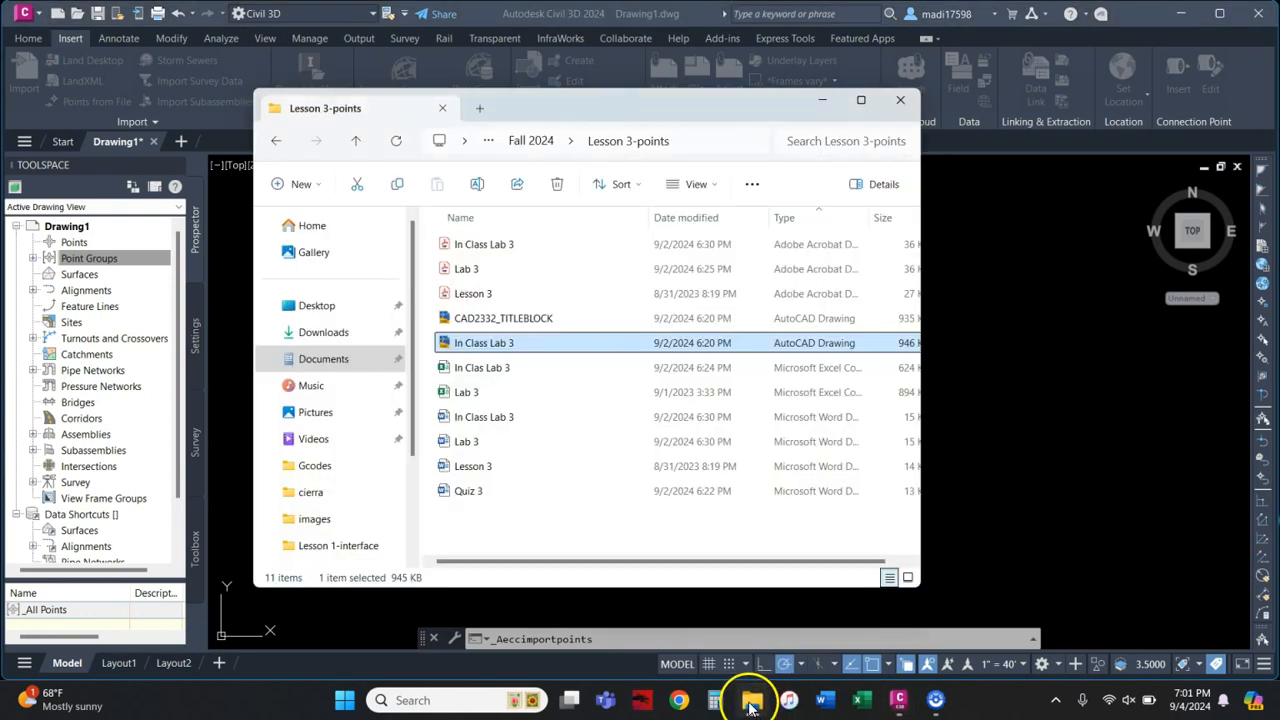
{"action": "double_click", "coordinate": [518, 391]}
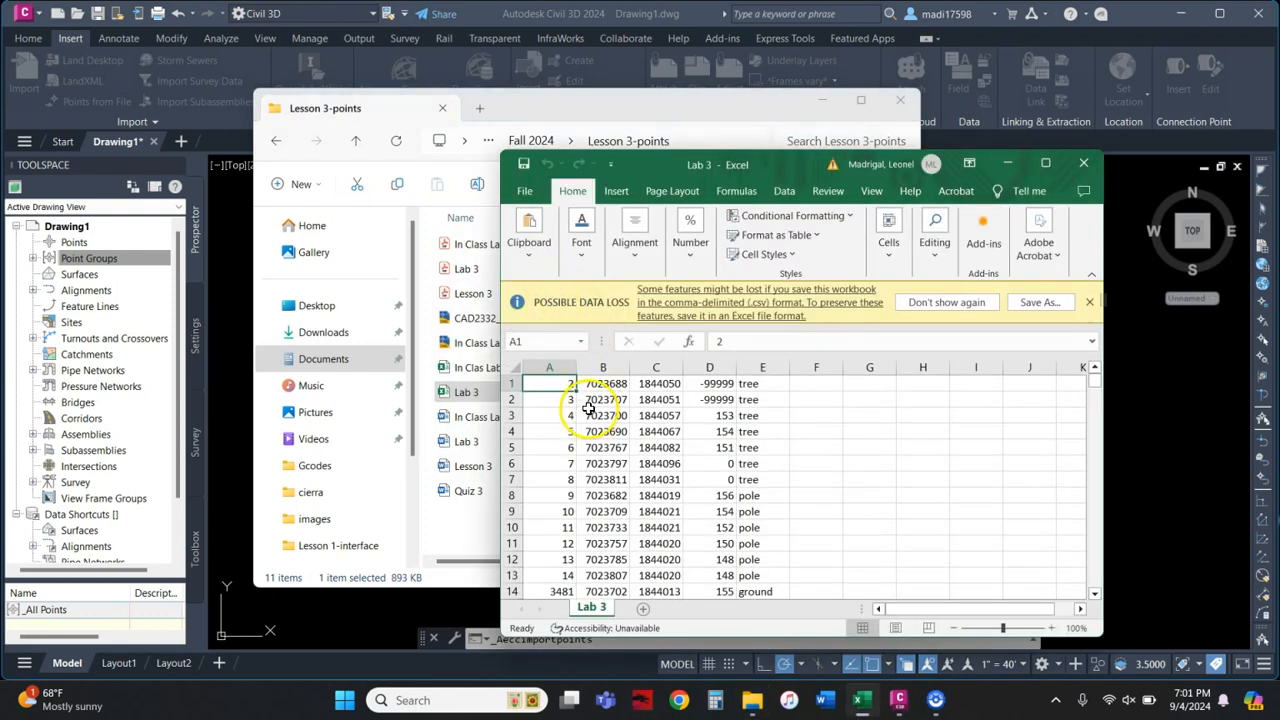
{"action": "scroll", "coordinate": [700, 400], "scroll_direction": "down", "scroll_amount": 6}
{"action": "scroll", "coordinate": [955, 395], "scroll_direction": "down", "scroll_amount": 6}
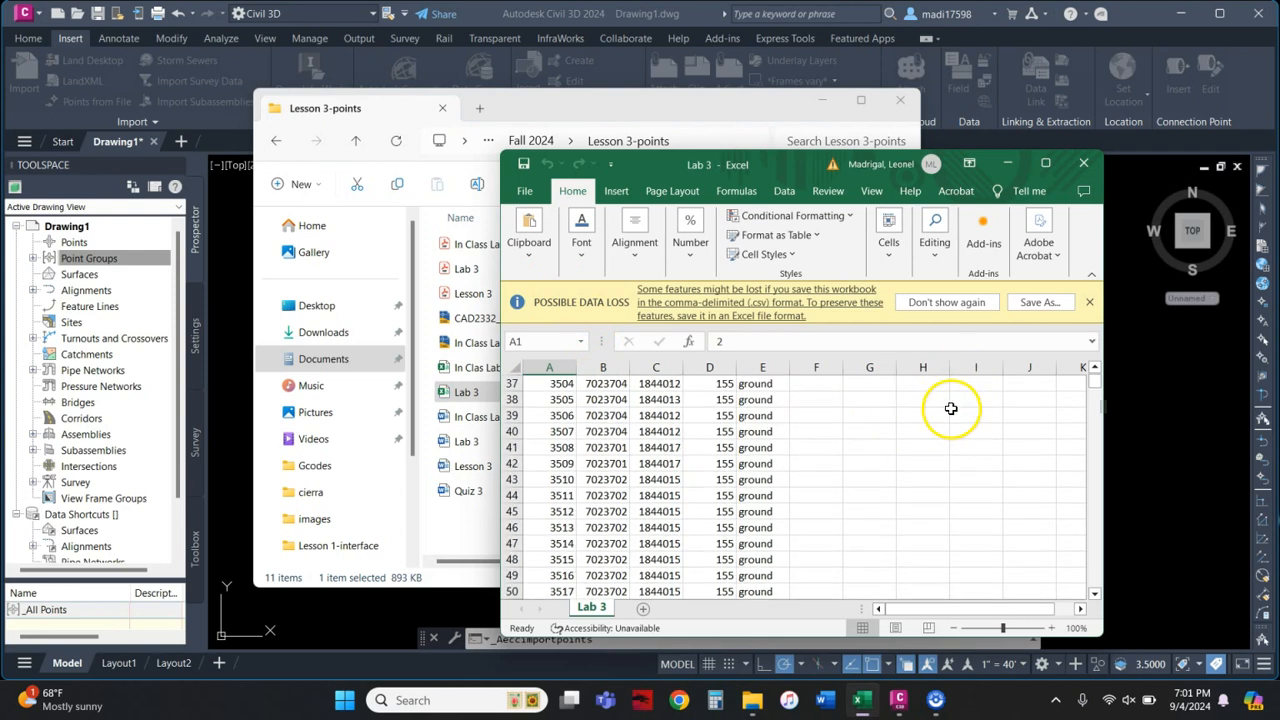
{"action": "left_click", "coordinate": [1088, 167]}
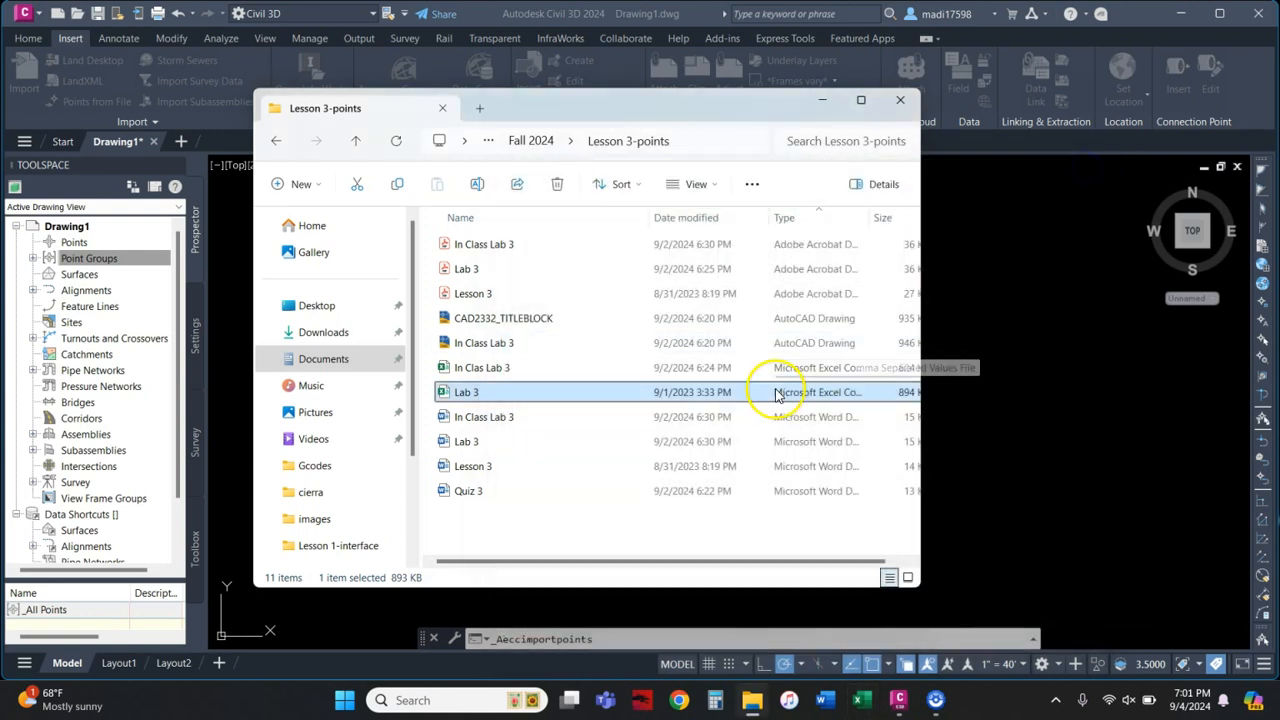
{"action": "left_click", "coordinate": [900, 702]}
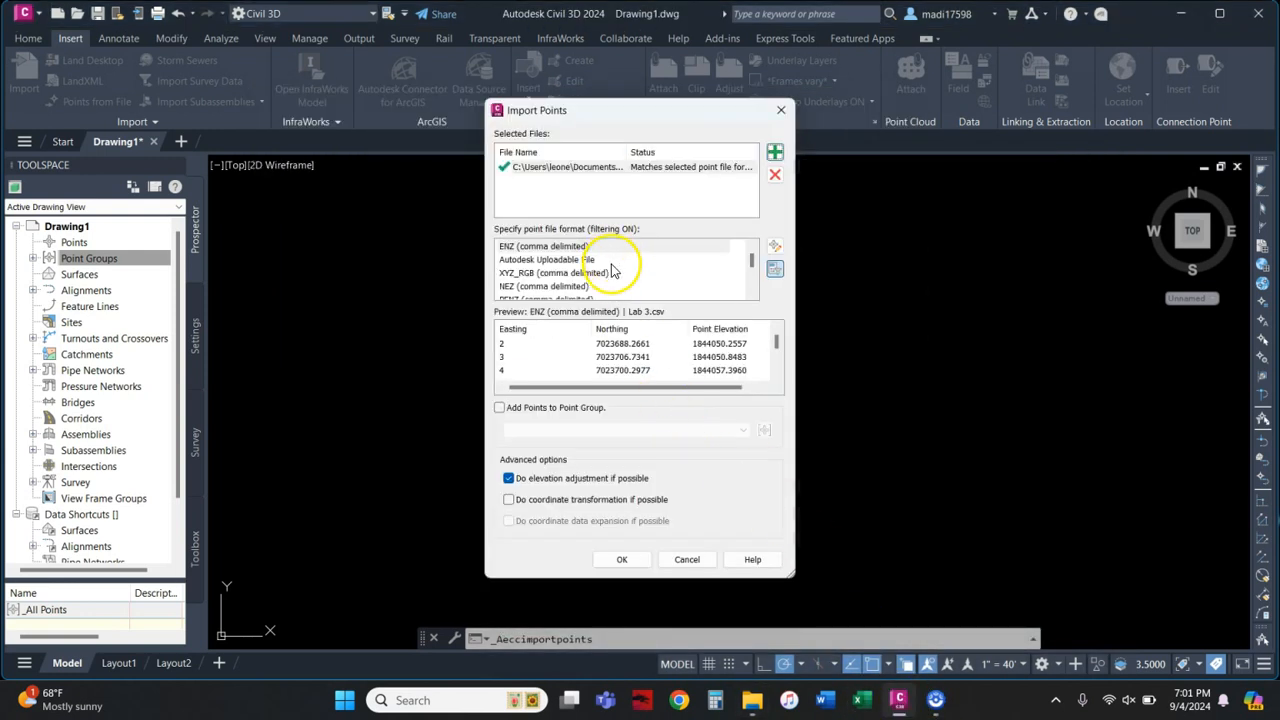
Step: Set the Lab 3.csv file format to PNEZD (comma delimited) after trying PENZ
{"action": "scroll", "coordinate": [630, 270], "scroll_direction": "down", "scroll_amount": 2}
{"action": "scroll", "coordinate": [632, 268], "scroll_direction": "down", "scroll_amount": 1}
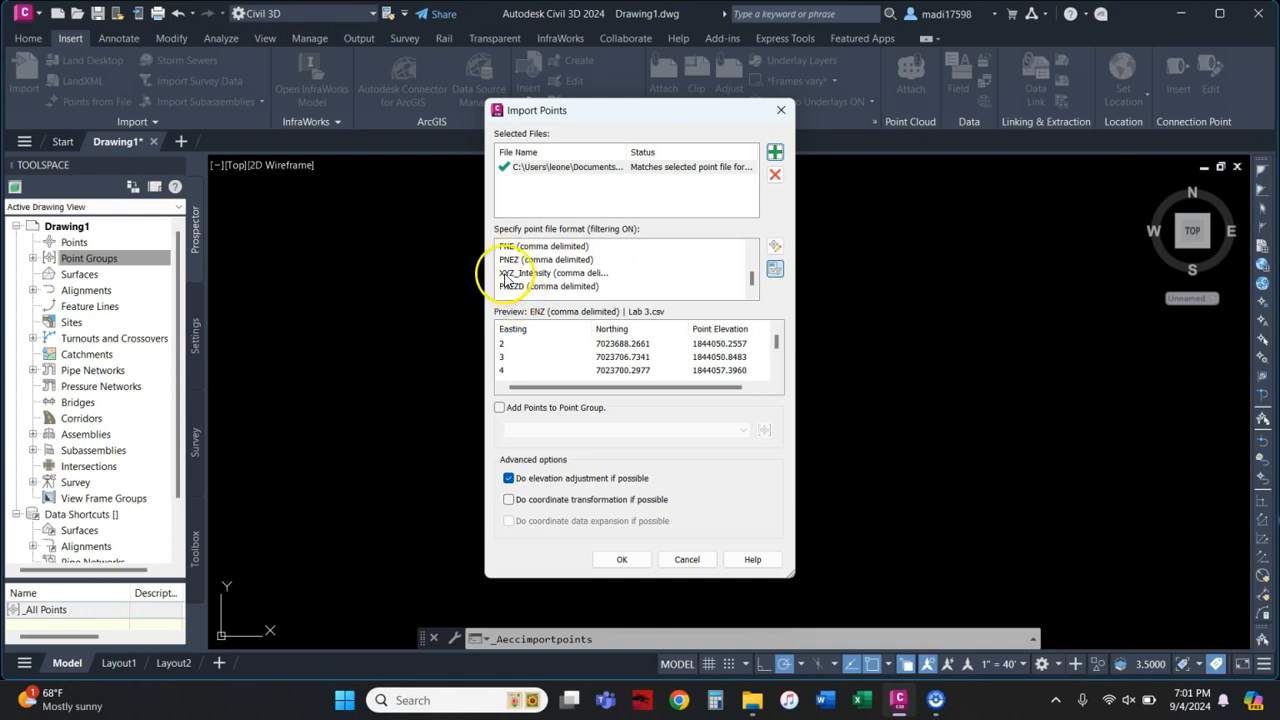
{"action": "scroll", "coordinate": [520, 280], "scroll_direction": "up", "scroll_amount": 3}
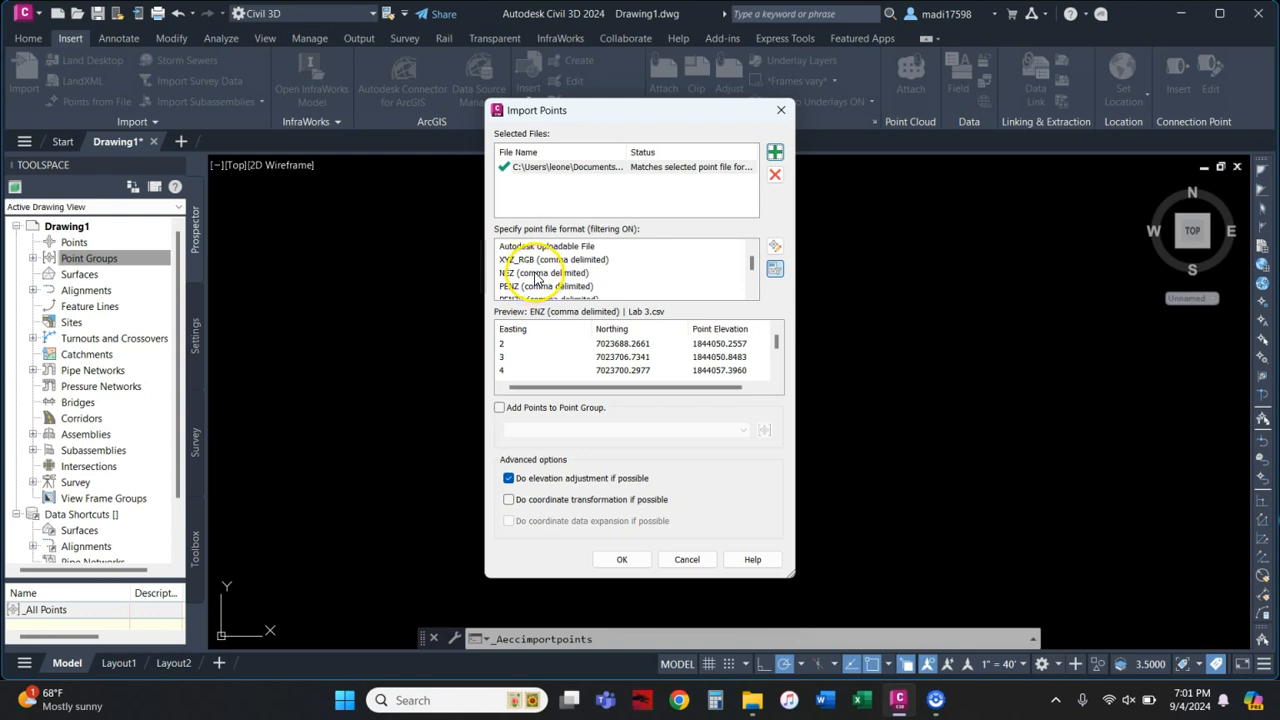
{"action": "scroll", "coordinate": [540, 276], "scroll_direction": "down", "scroll_amount": 3}
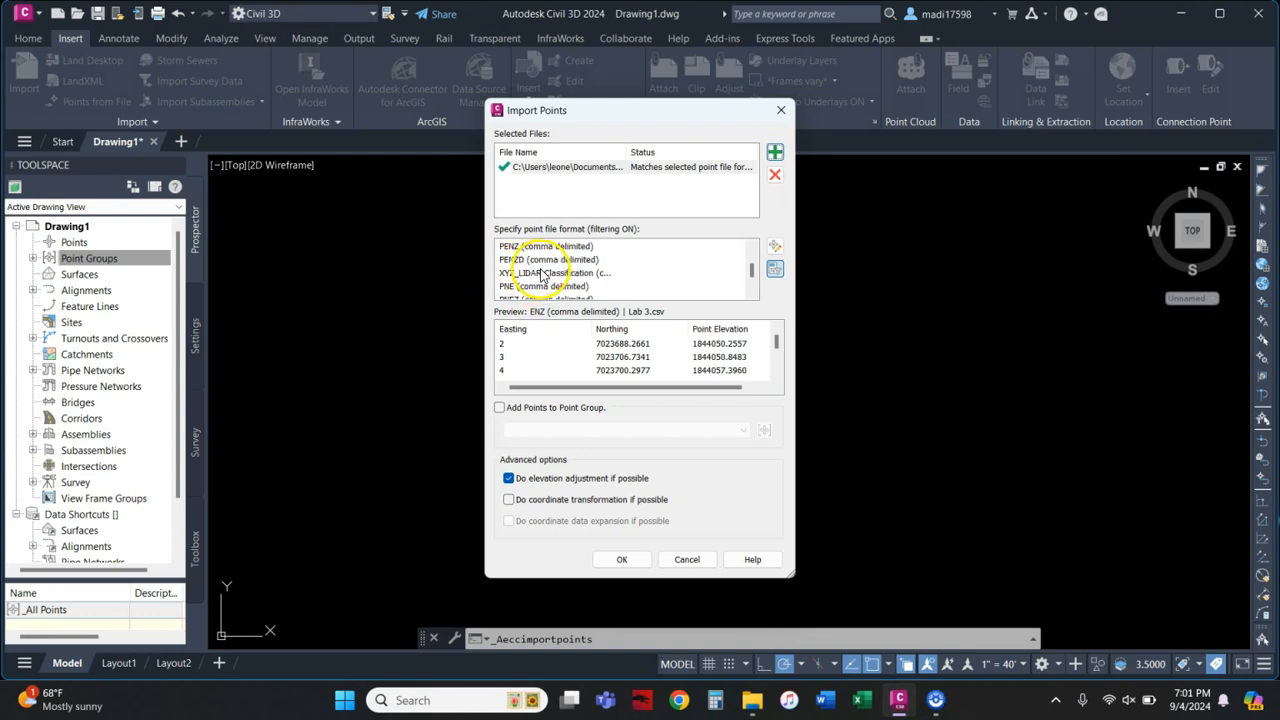
{"action": "mouse_move", "coordinate": [568, 388]}
{"action": "left_mouse_down"}
{"action": "mouse_move", "coordinate": [582, 390]}
{"action": "mouse_move", "coordinate": [552, 393]}
{"action": "left_mouse_up"}
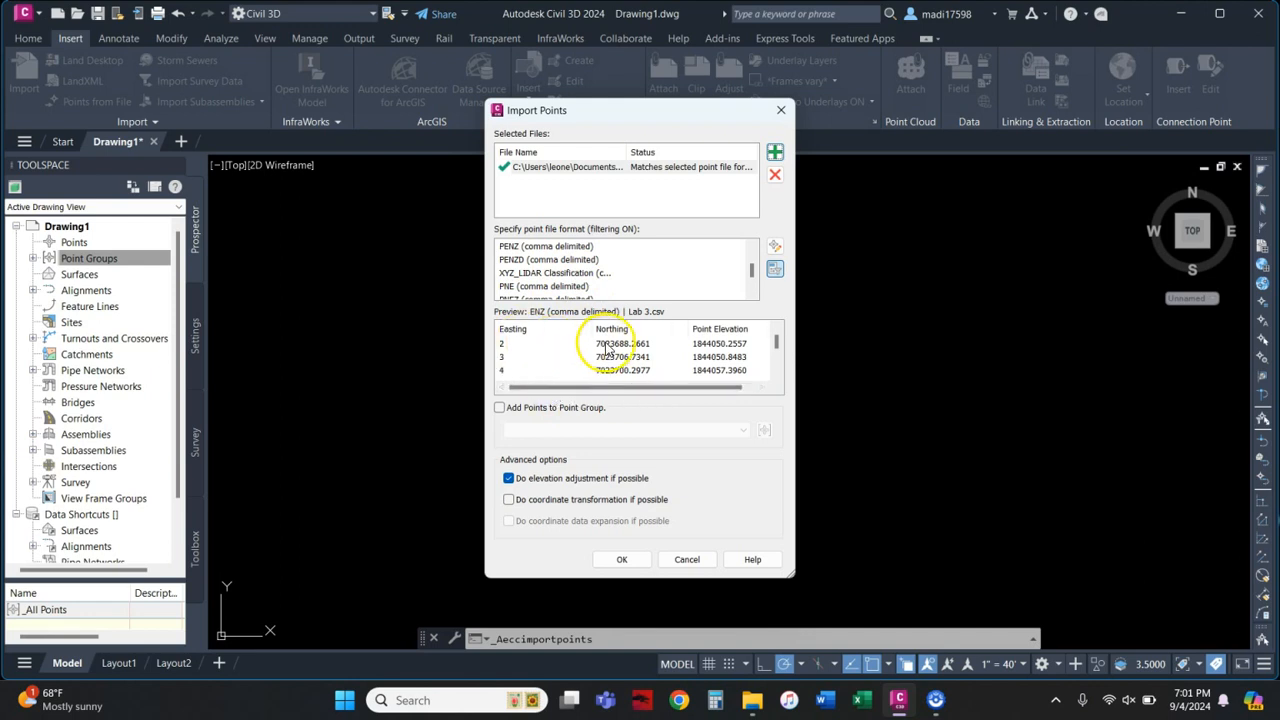
{"action": "left_click", "coordinate": [522, 248]}
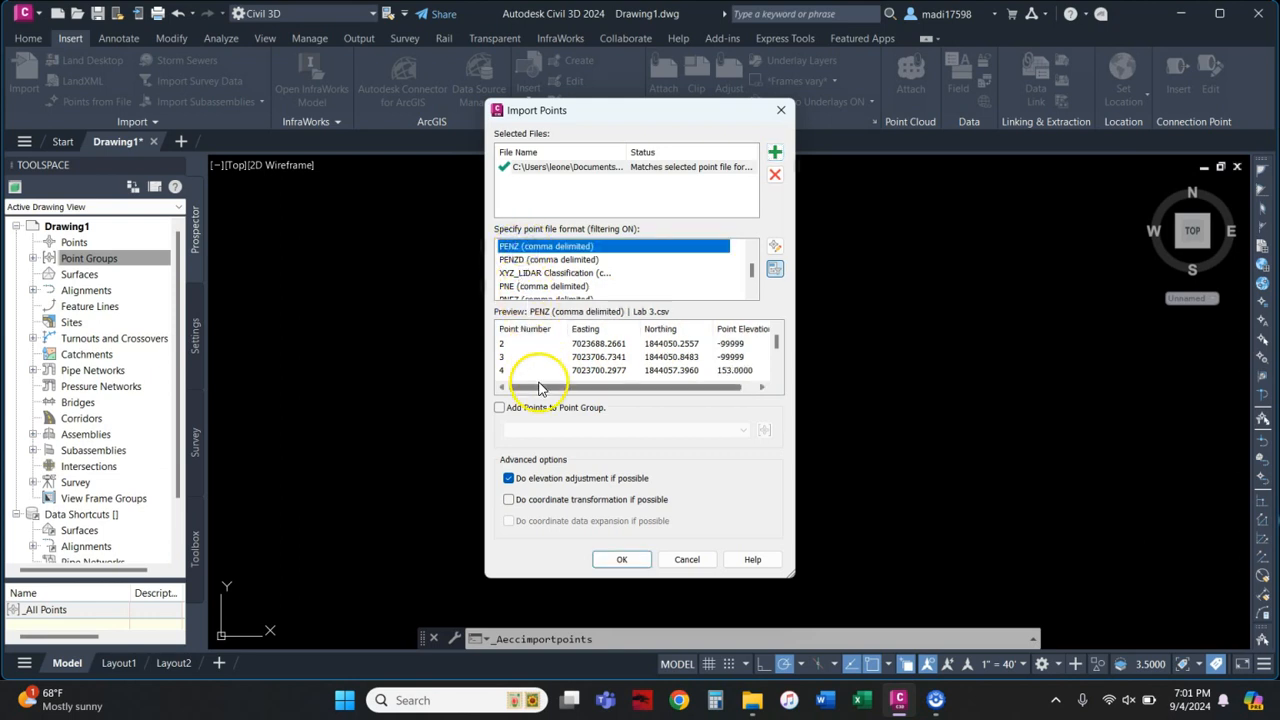
{"action": "left_click_drag", "start_coordinate": [541, 388], "coordinate": [574, 390]}
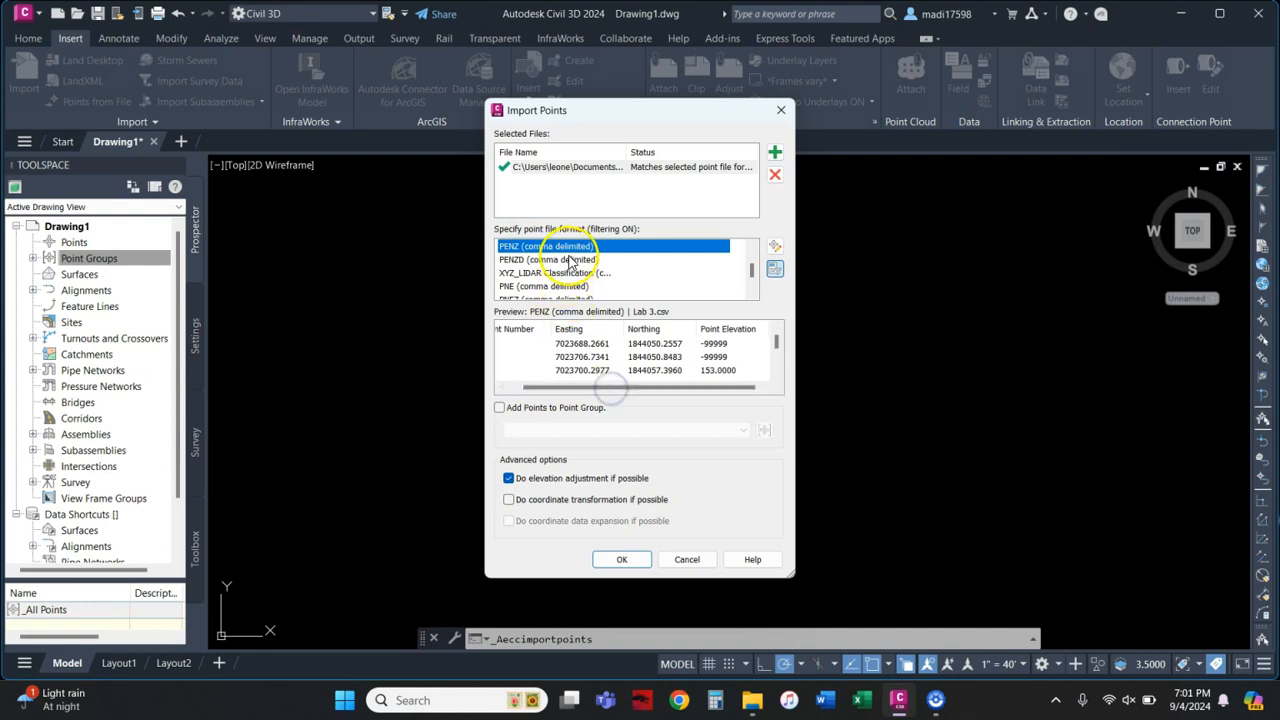
{"action": "scroll", "coordinate": [540, 262], "scroll_direction": "down", "scroll_amount": 1}
{"action": "left_click", "coordinate": [533, 287]}
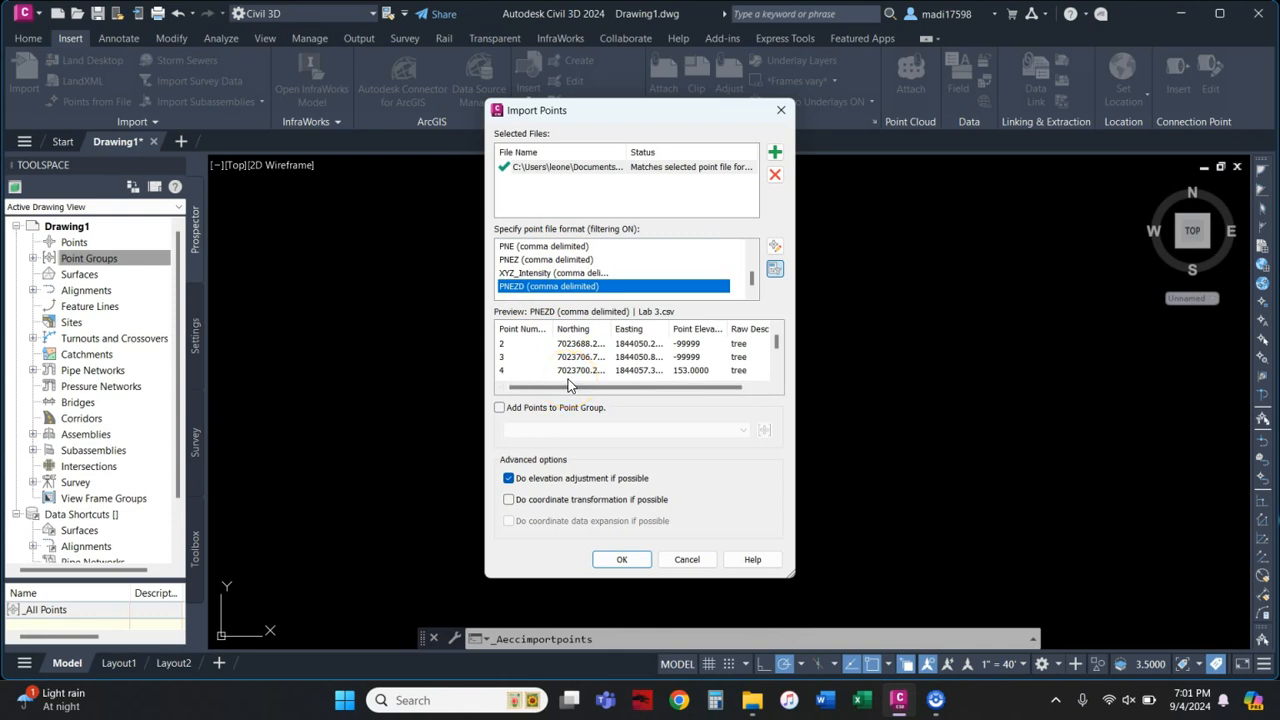
{"action": "left_click_drag", "start_coordinate": [568, 381], "coordinate": [702, 396]}
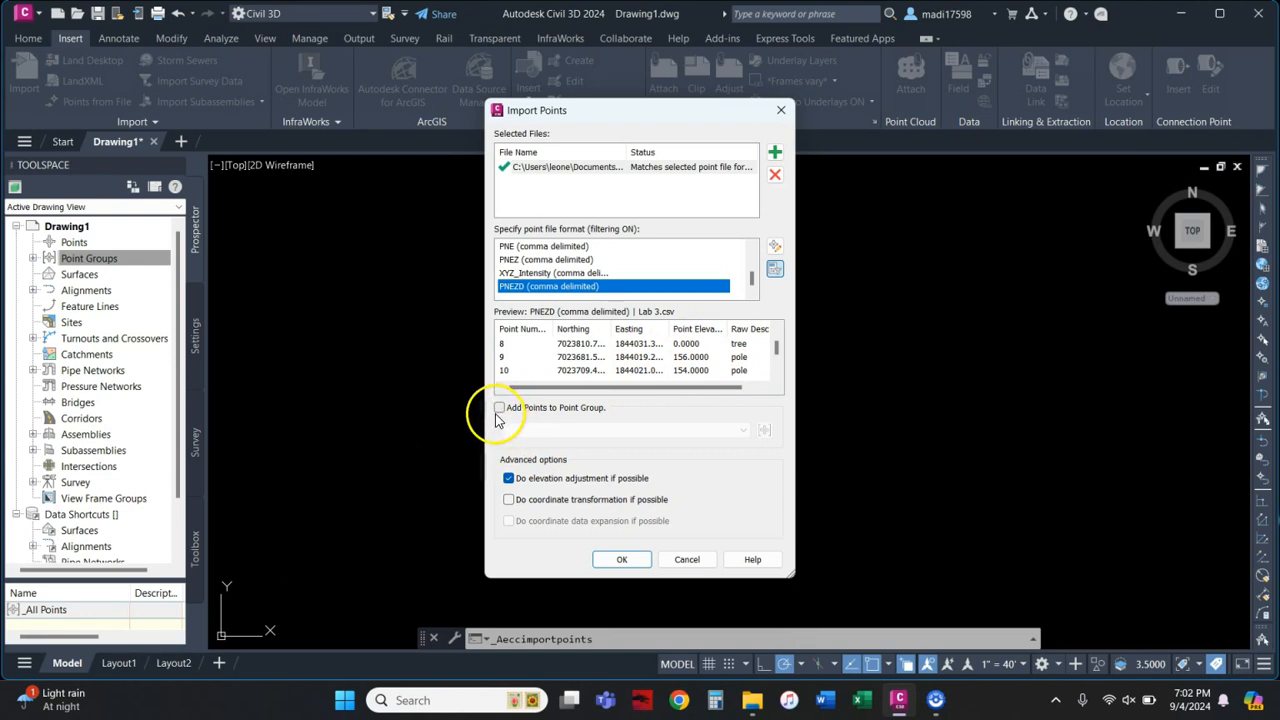
Step: Import the points and zoom extents to show the whole point cloud
{"action": "left_click", "coordinate": [620, 560]}
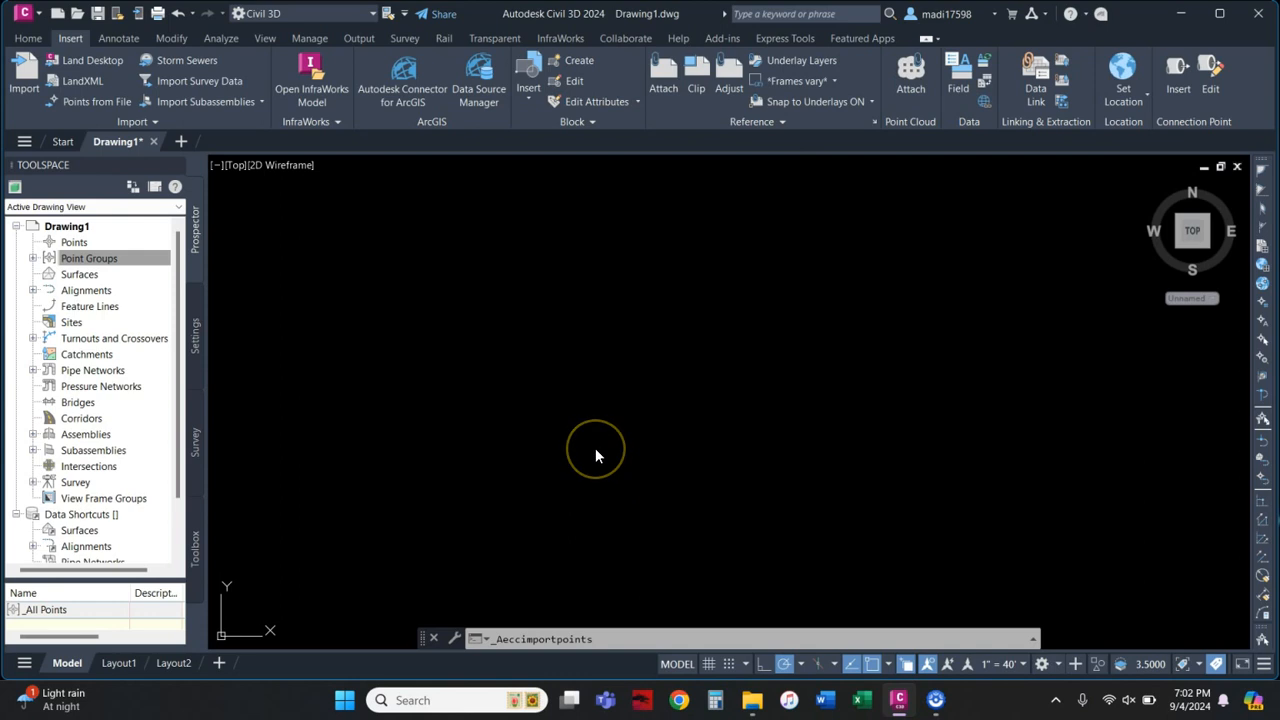
{"action": "left_click", "coordinate": [586, 434]}
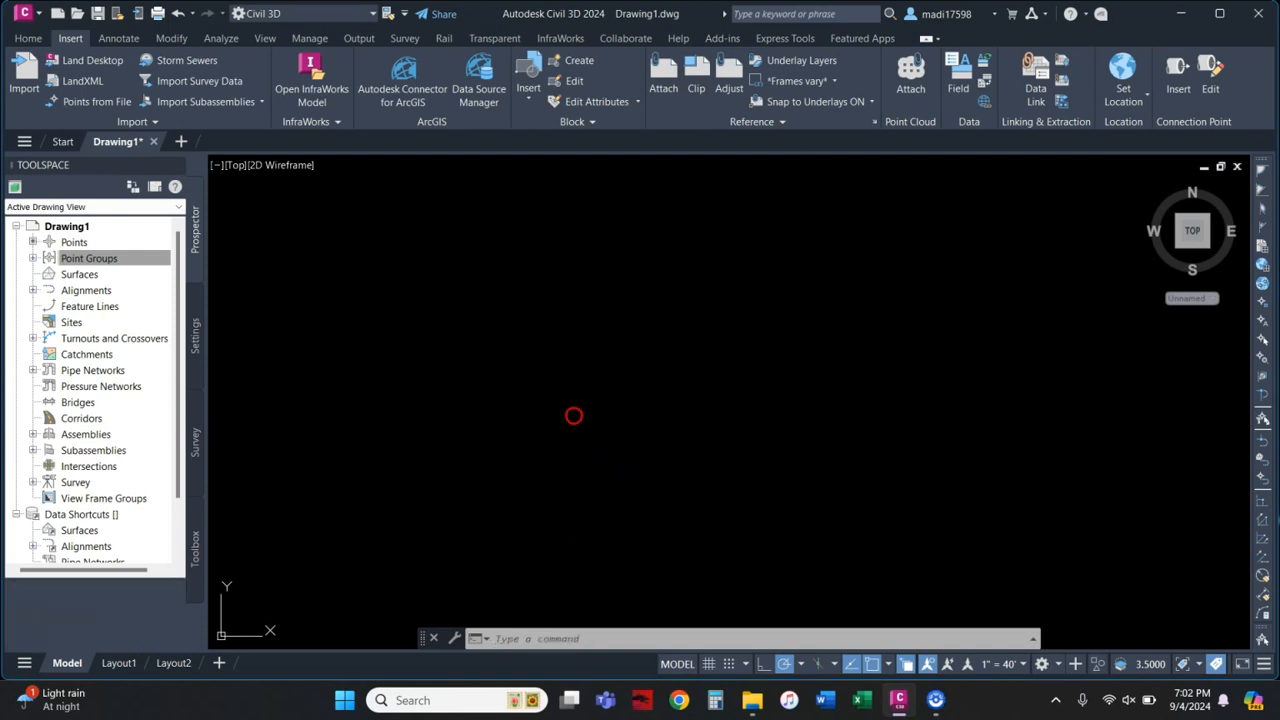
{"action": "right_click", "coordinate": [573, 415]}
{"action": "middle_click", "coordinate": [568, 414]}
{"action": "middle_click", "coordinate": [568, 414]}
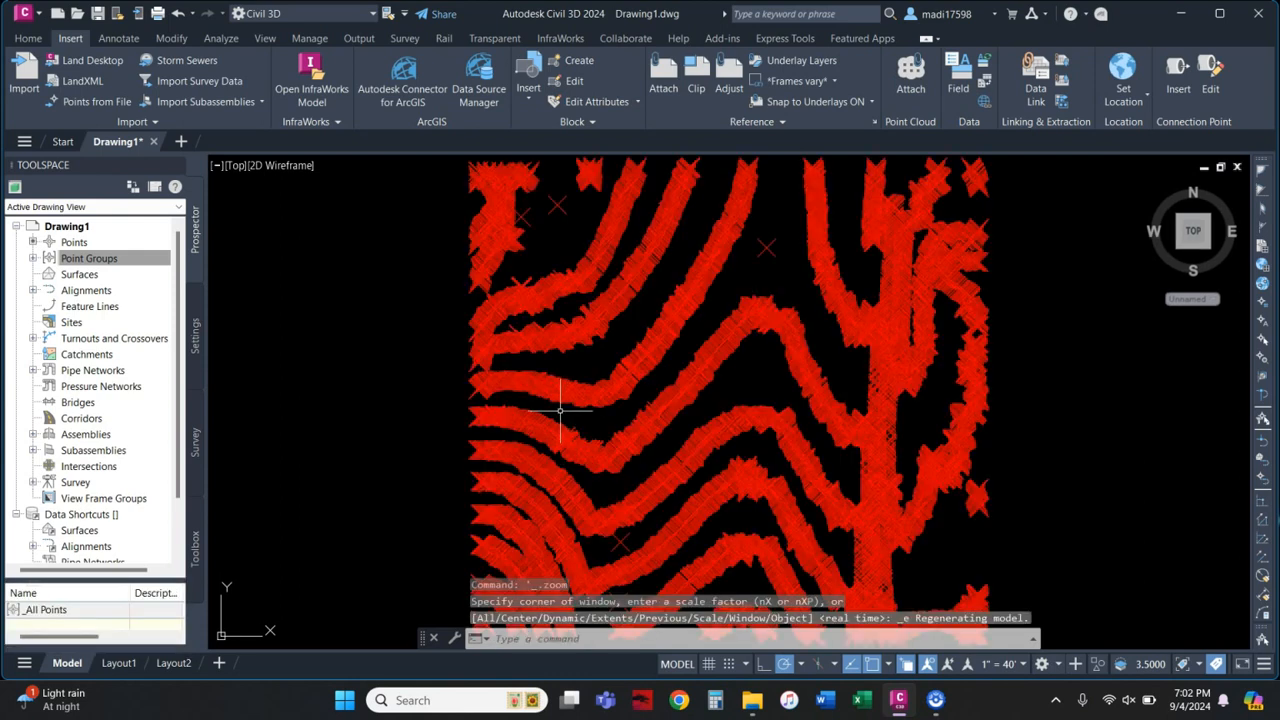
Step: Zoom in on the point cloud and pick one imported point to inspect it
{"action": "mouse_move", "coordinate": [408, 367]}
{"action": "middle_mouse_down"}
{"action": "mouse_move", "coordinate": [414, 383]}
{"action": "mouse_move", "coordinate": [448, 386]}
{"action": "middle_mouse_up"}
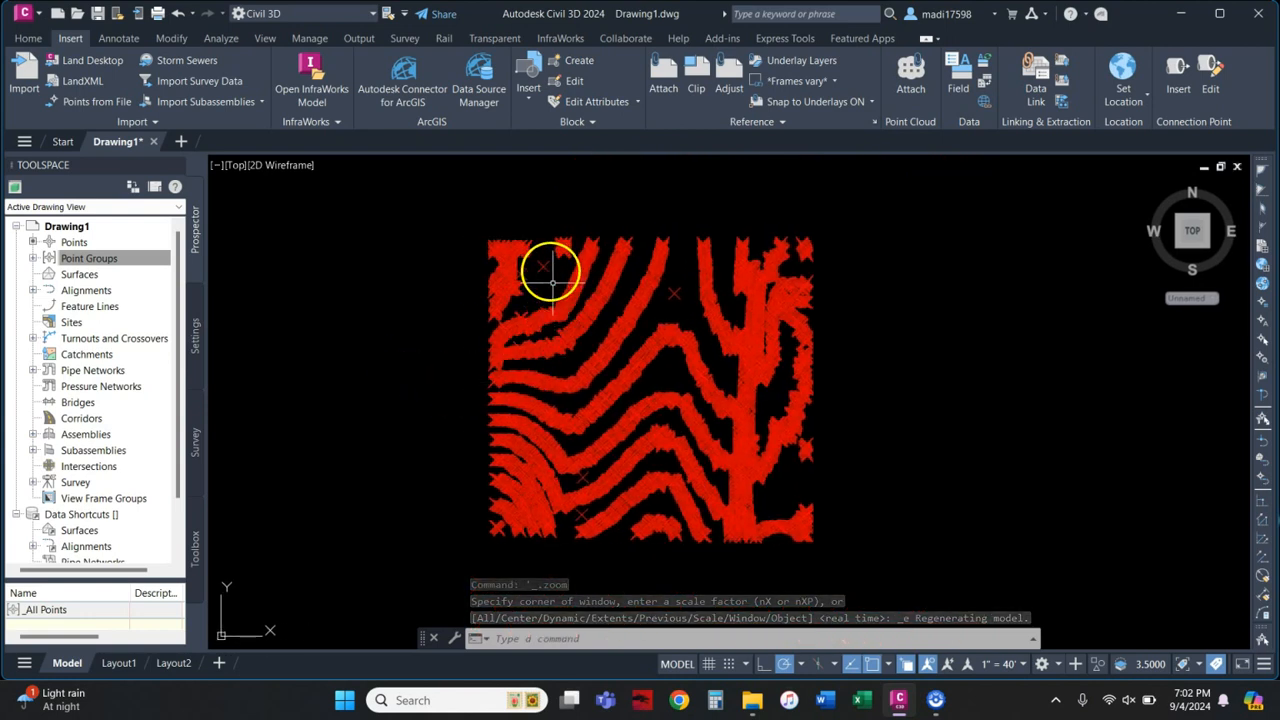
{"action": "scroll", "coordinate": [528, 254], "scroll_direction": "up", "scroll_amount": 5}
{"action": "scroll", "coordinate": [490, 235], "scroll_direction": "up", "scroll_amount": 5}
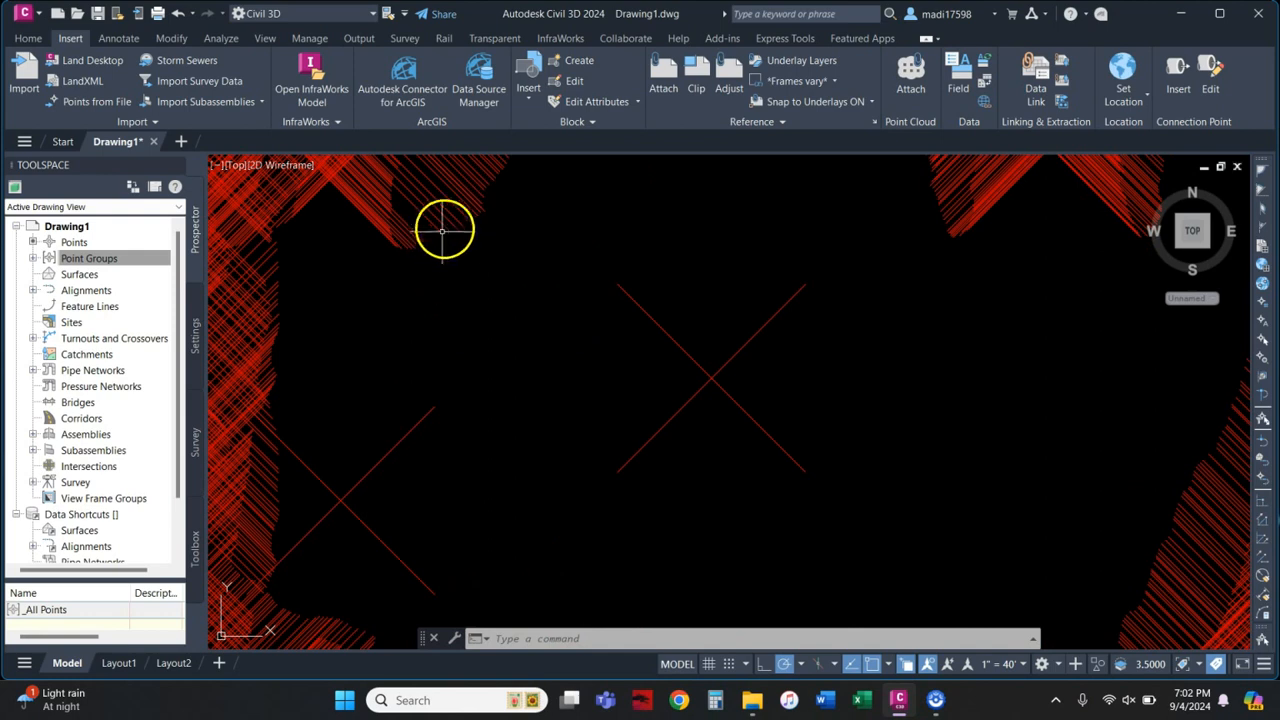
{"action": "left_click", "coordinate": [437, 258]}
{"action": "scroll", "coordinate": [476, 303], "scroll_direction": "down", "scroll_amount": 5}
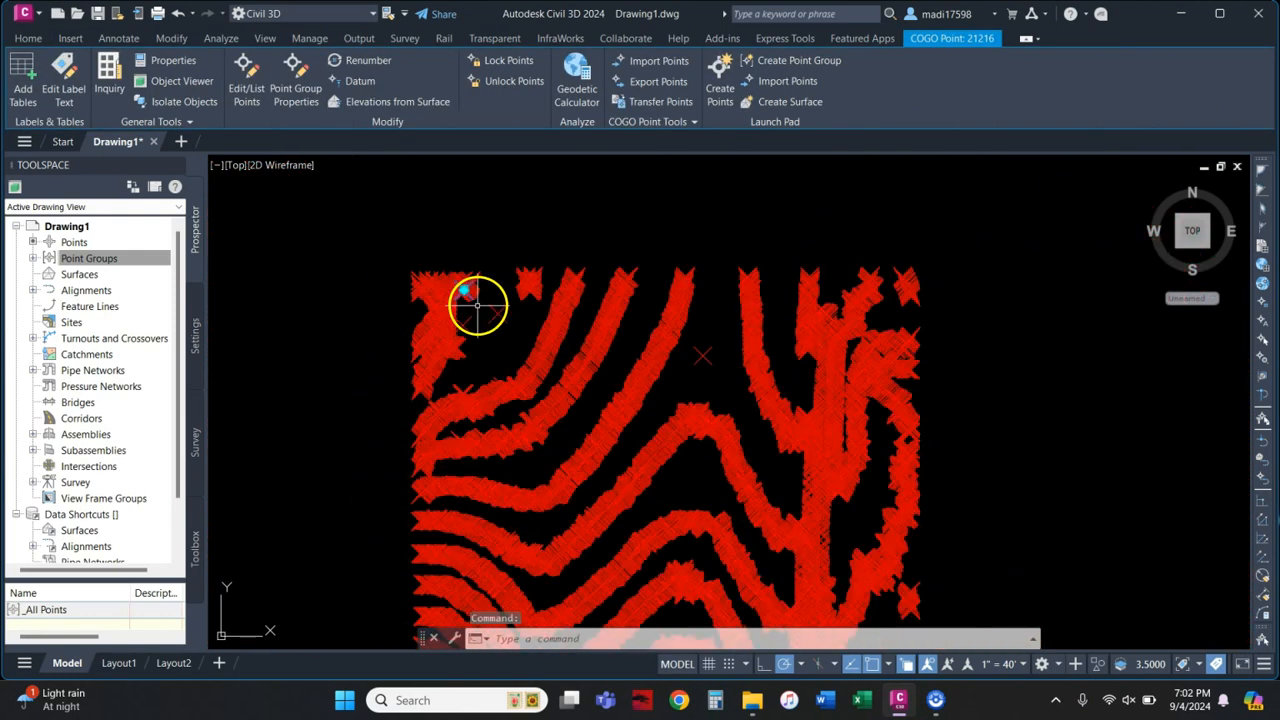
{"action": "key", "text": "Escape"}
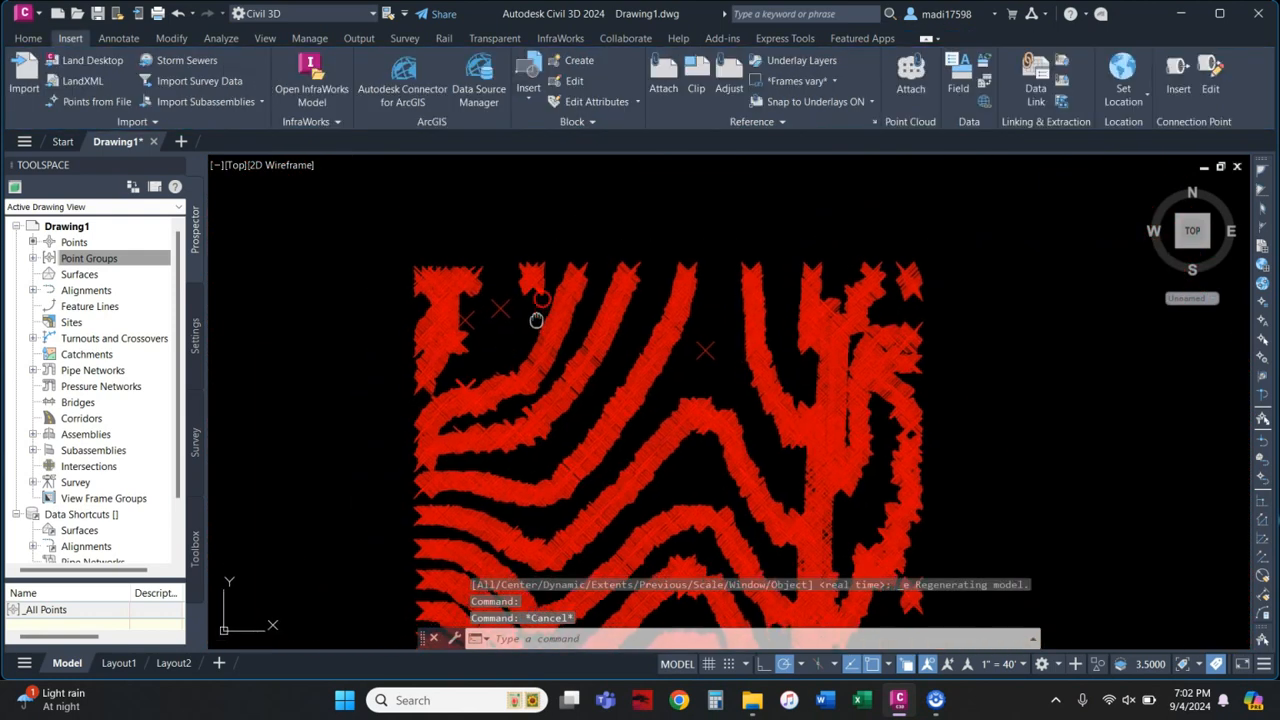
Step: Zoom extents again and select _All Points under the expanded Point Groups
{"action": "middle_click_drag", "start_coordinate": [530, 322], "coordinate": [549, 266]}
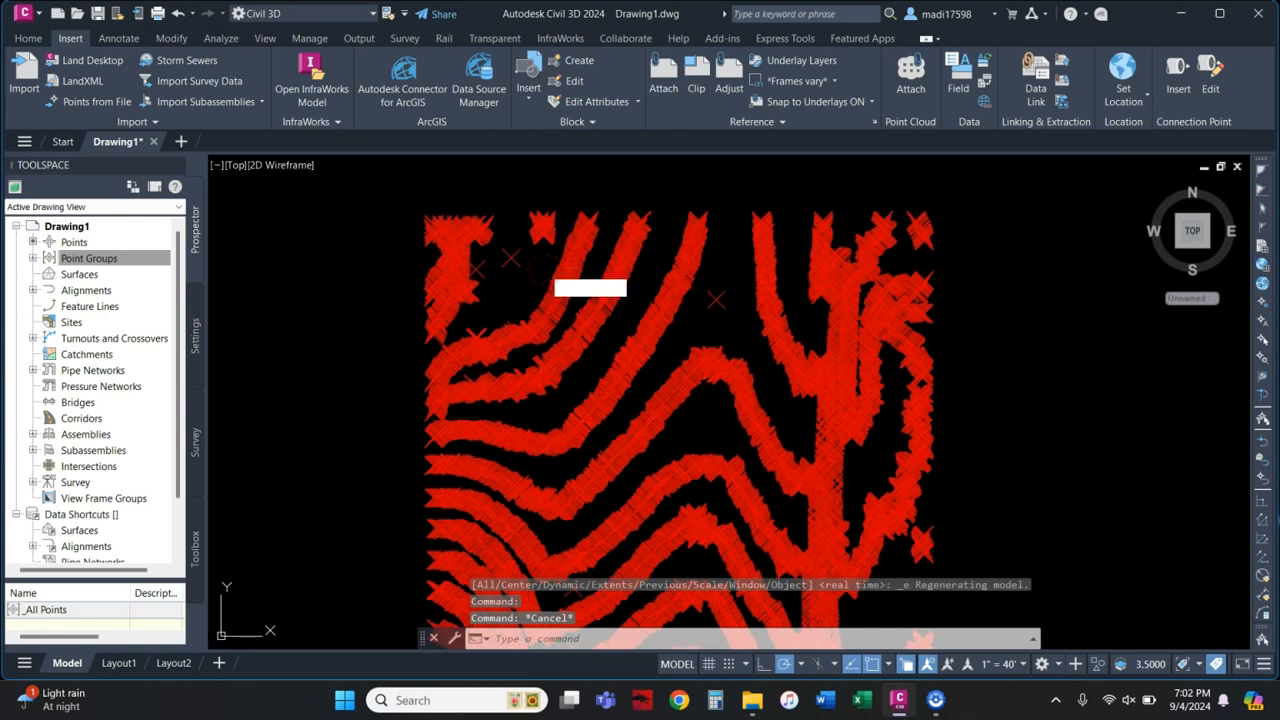
{"action": "middle_click", "coordinate": [488, 279]}
{"action": "middle_click", "coordinate": [488, 279]}
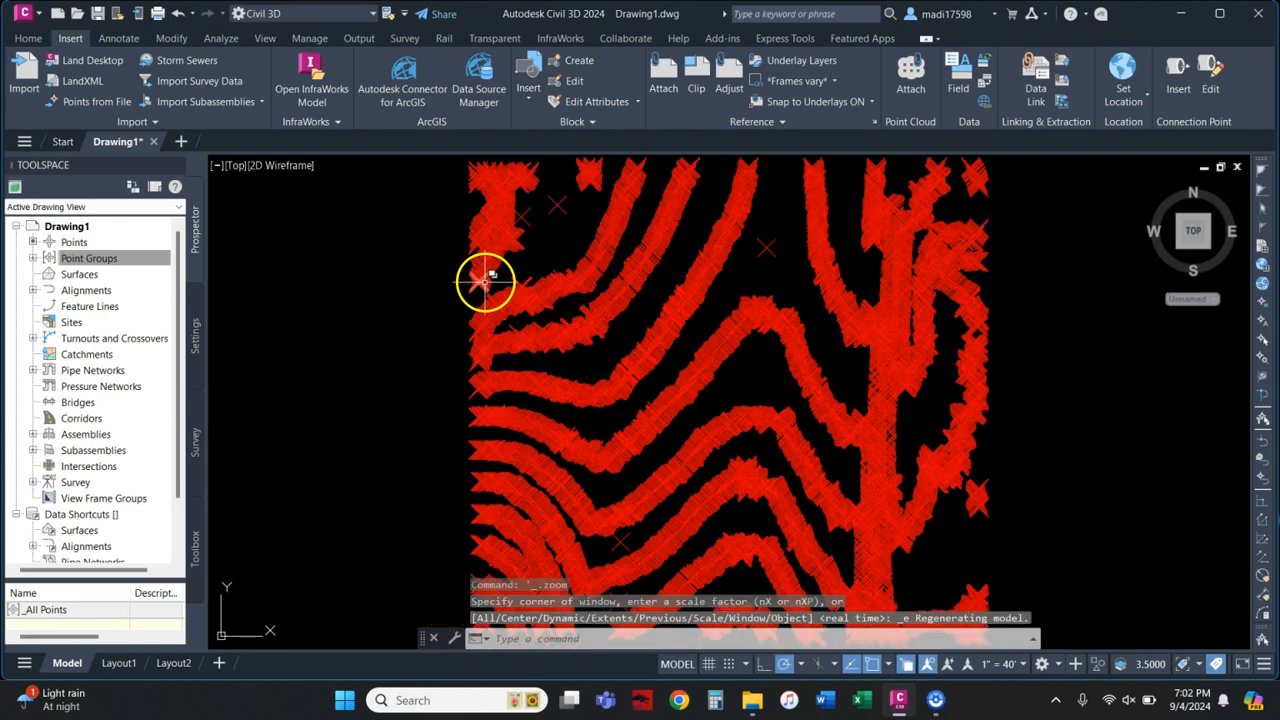
{"action": "left_click", "coordinate": [34, 259]}
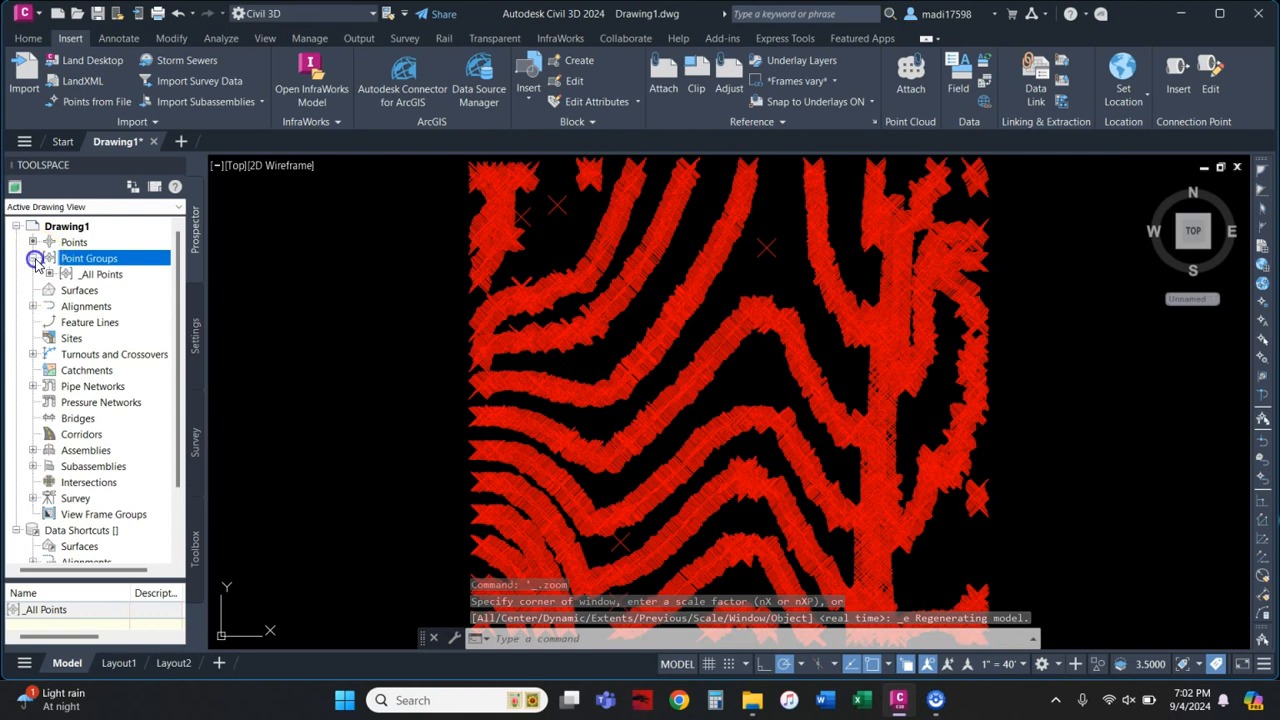
{"action": "left_click", "coordinate": [98, 275]}
{"action": "right_click", "coordinate": [98, 275]}
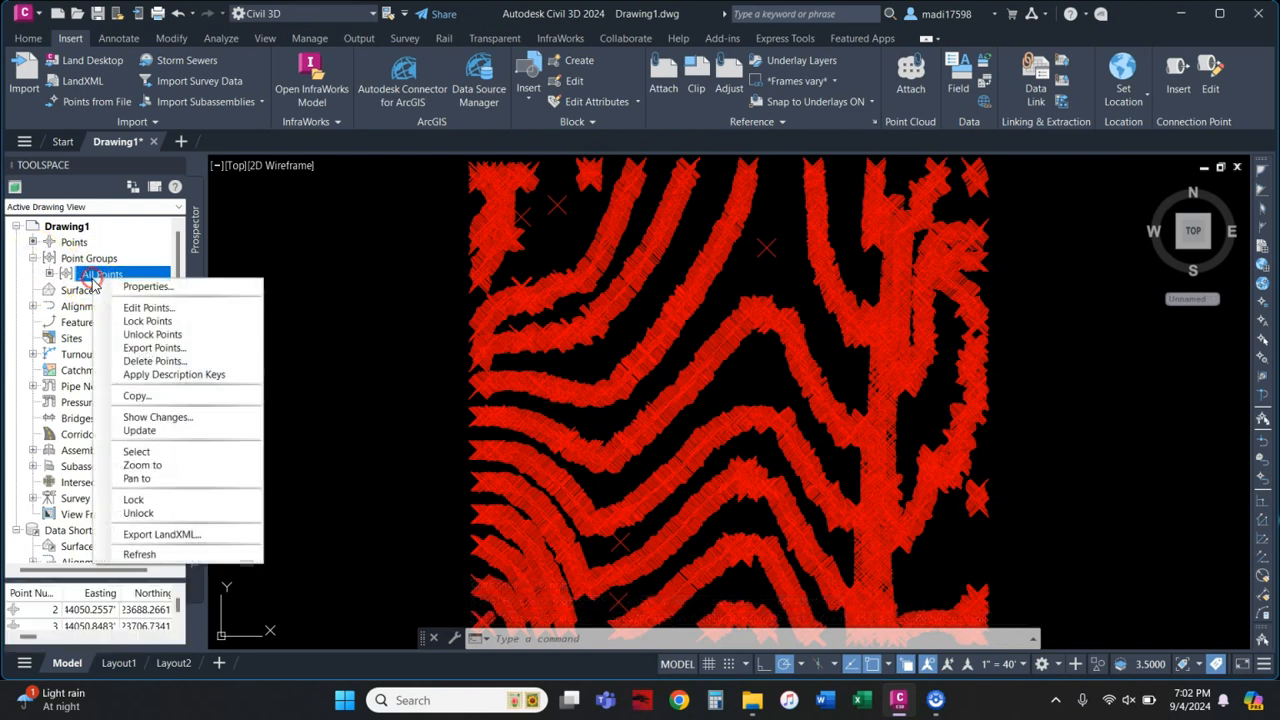
{"action": "left_click", "coordinate": [169, 290]}
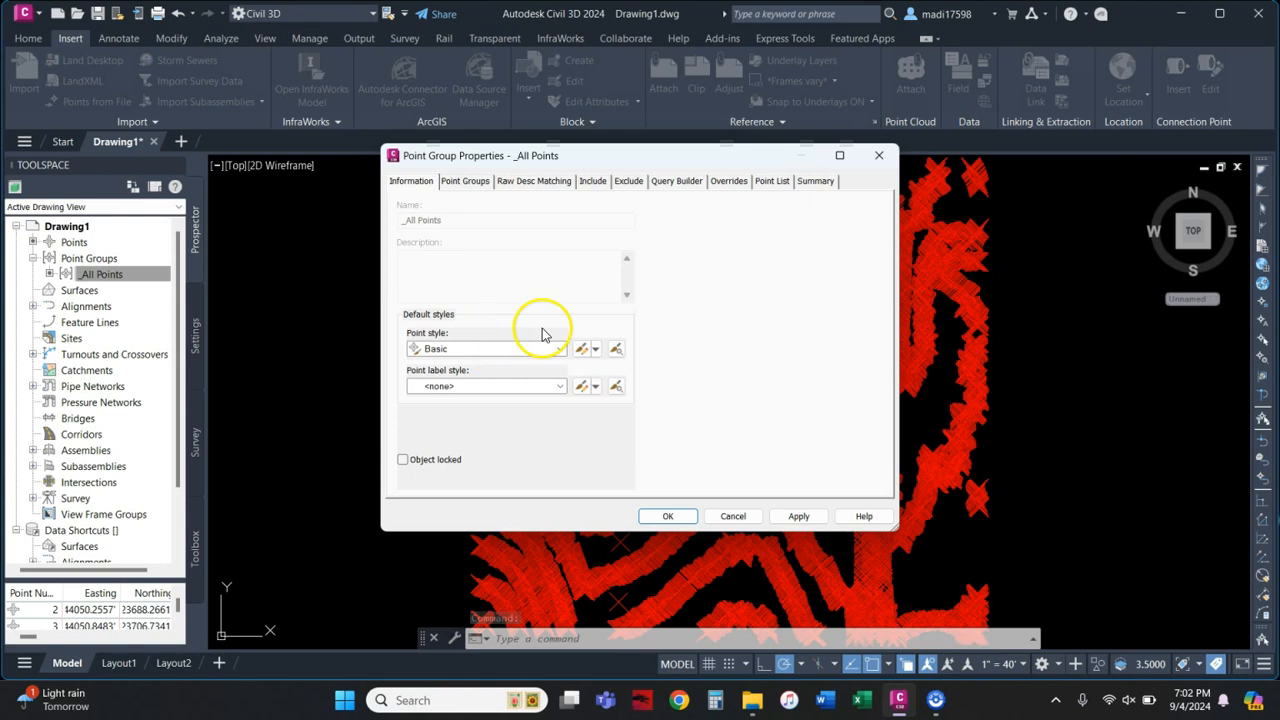
{"action": "left_click", "coordinate": [771, 181]}
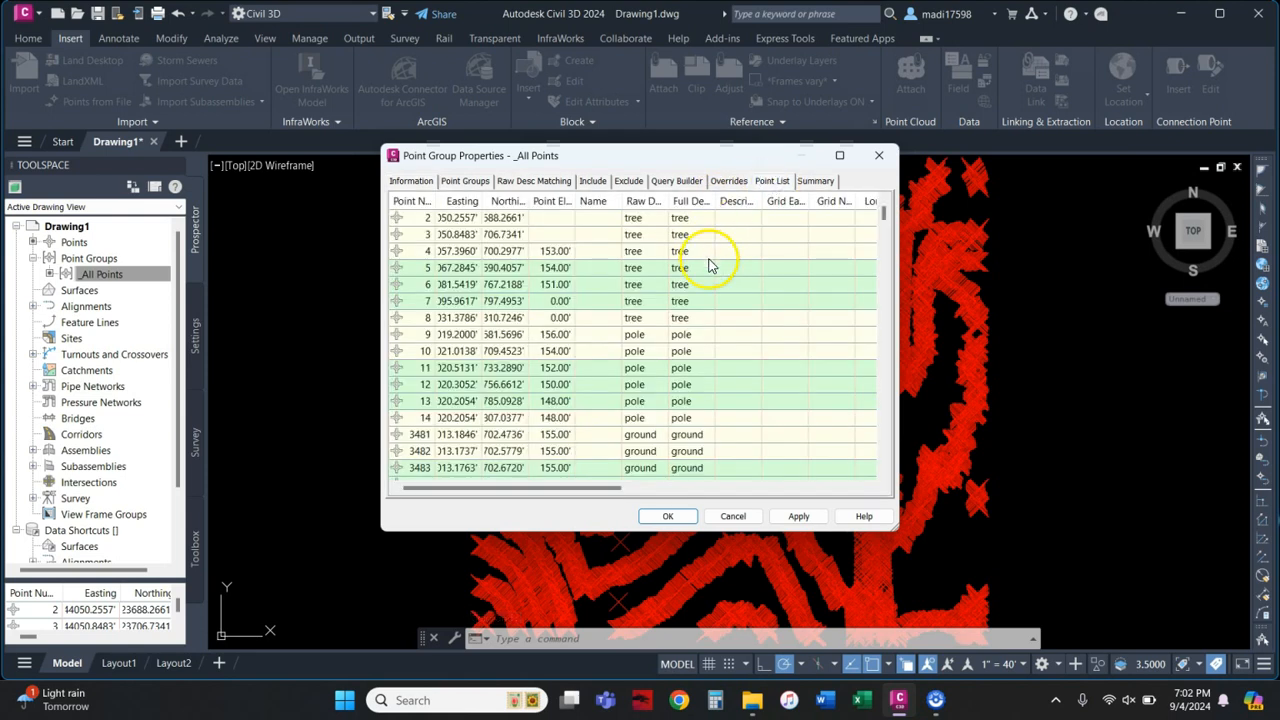
{"action": "scroll", "coordinate": [708, 265], "scroll_direction": "down", "scroll_amount": 10}
{"action": "scroll", "coordinate": [723, 300], "scroll_direction": "down", "scroll_amount": 20}
{"action": "scroll", "coordinate": [723, 305], "scroll_direction": "down", "scroll_amount": 12}
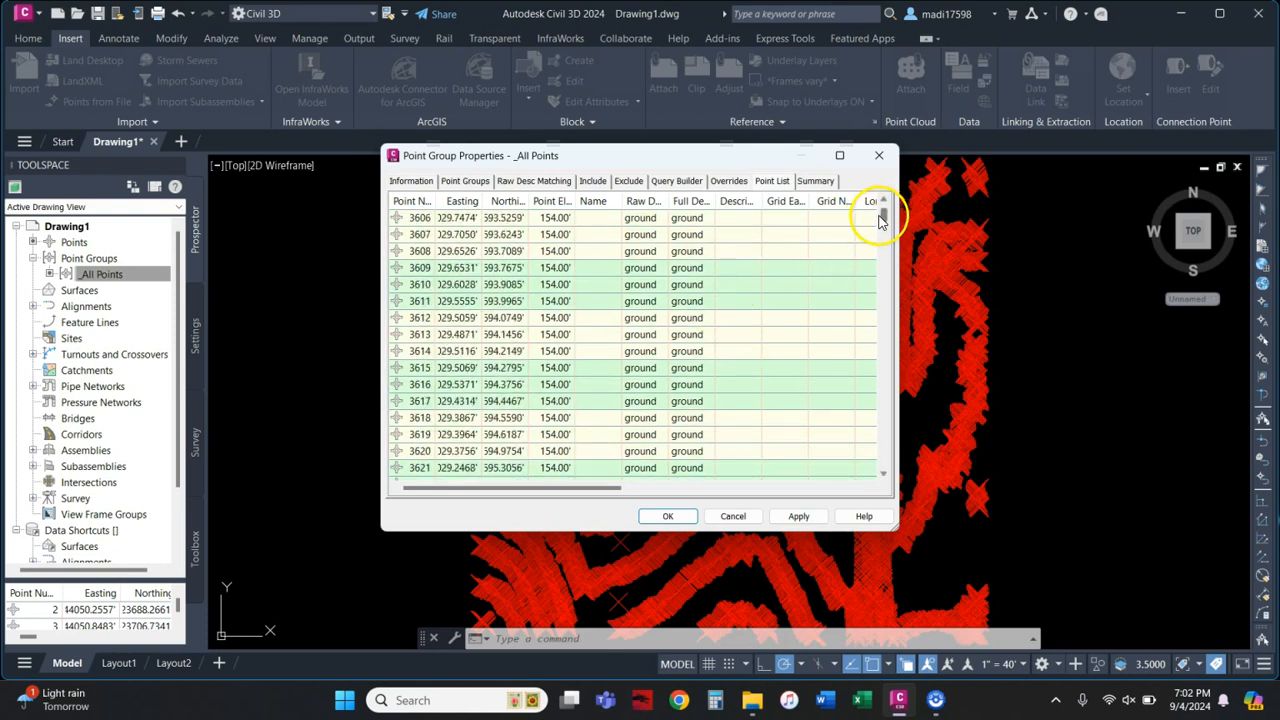
{"action": "left_click_drag", "start_coordinate": [890, 388], "coordinate": [888, 480]}
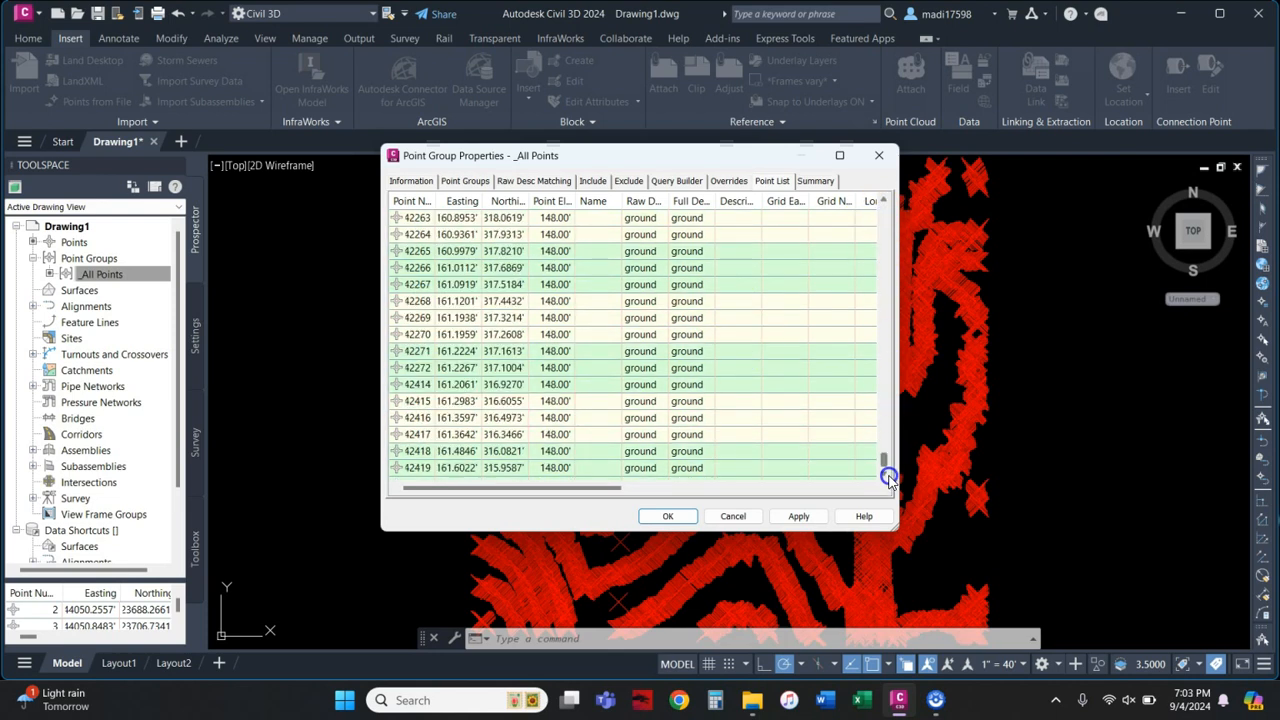
{"action": "left_click", "coordinate": [720, 516]}
Step: Start a new point group named GROUND with point style and label style set to <none>
{"action": "scroll", "coordinate": [456, 357], "scroll_direction": "down", "scroll_amount": 5}
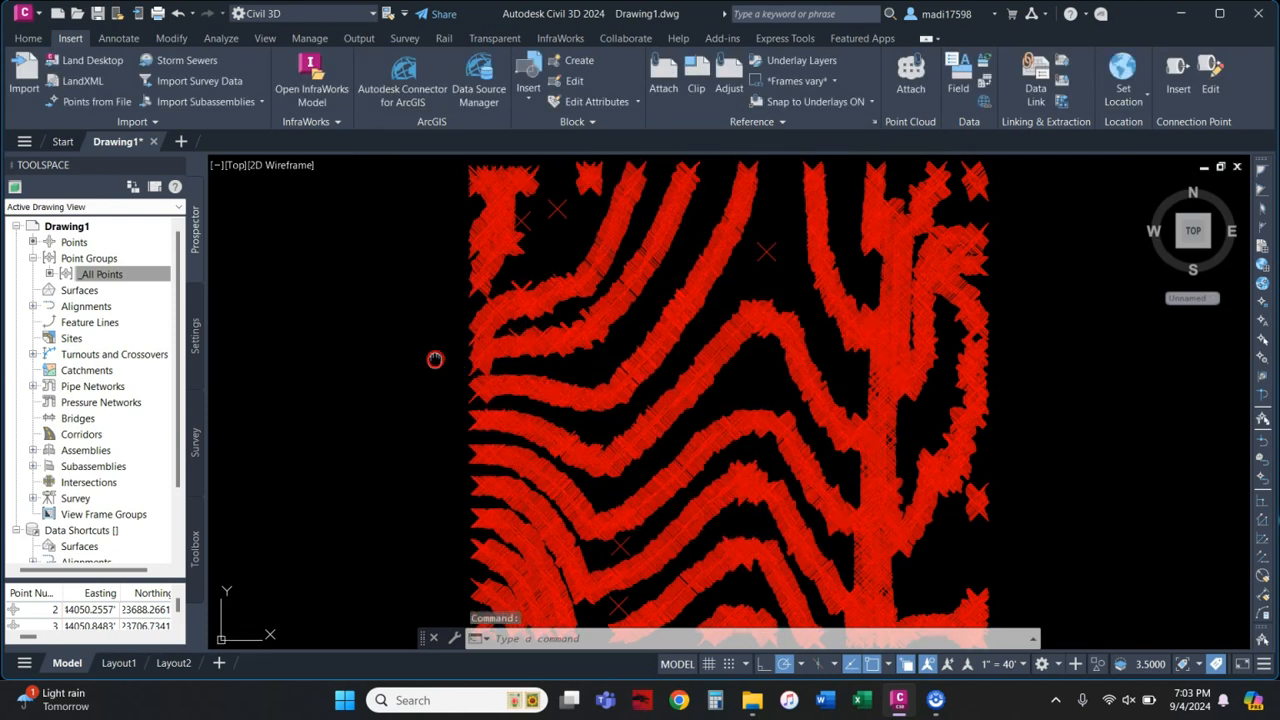
{"action": "middle_click_drag", "start_coordinate": [443, 345], "coordinate": [557, 341]}
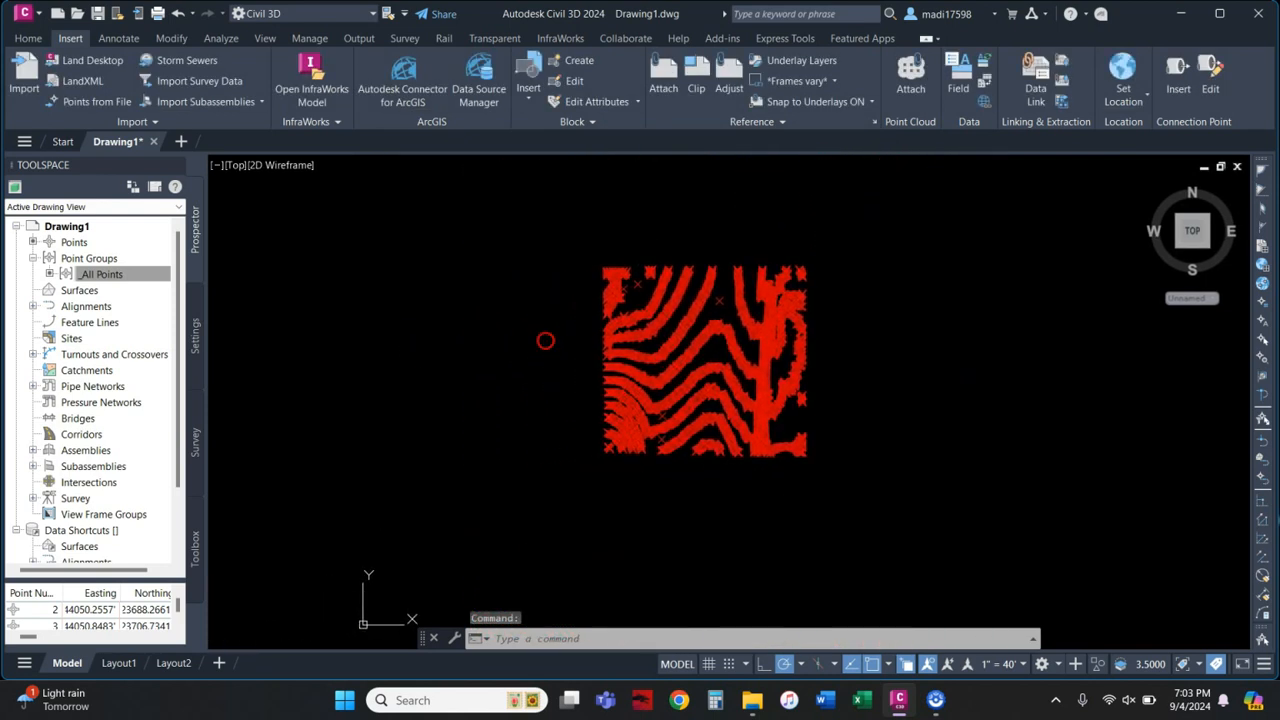
{"action": "left_click", "coordinate": [160, 274]}
{"action": "right_click", "coordinate": [105, 260]}
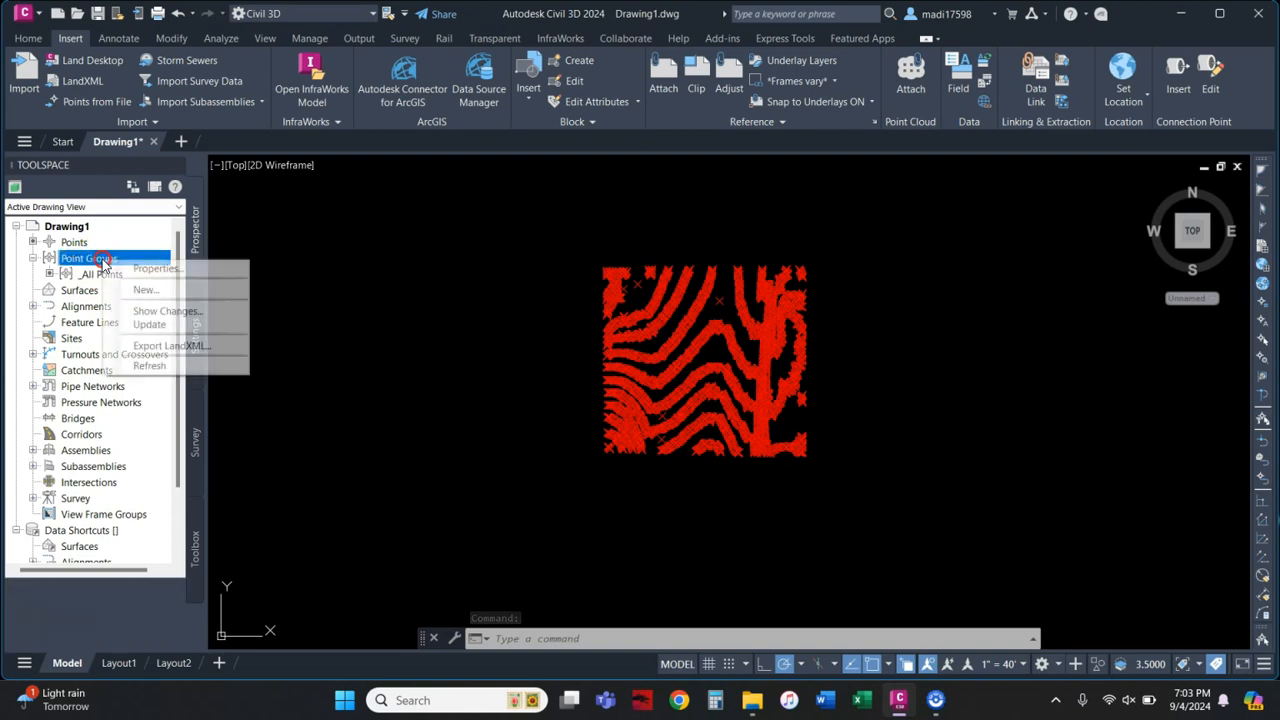
{"action": "left_click", "coordinate": [135, 290]}
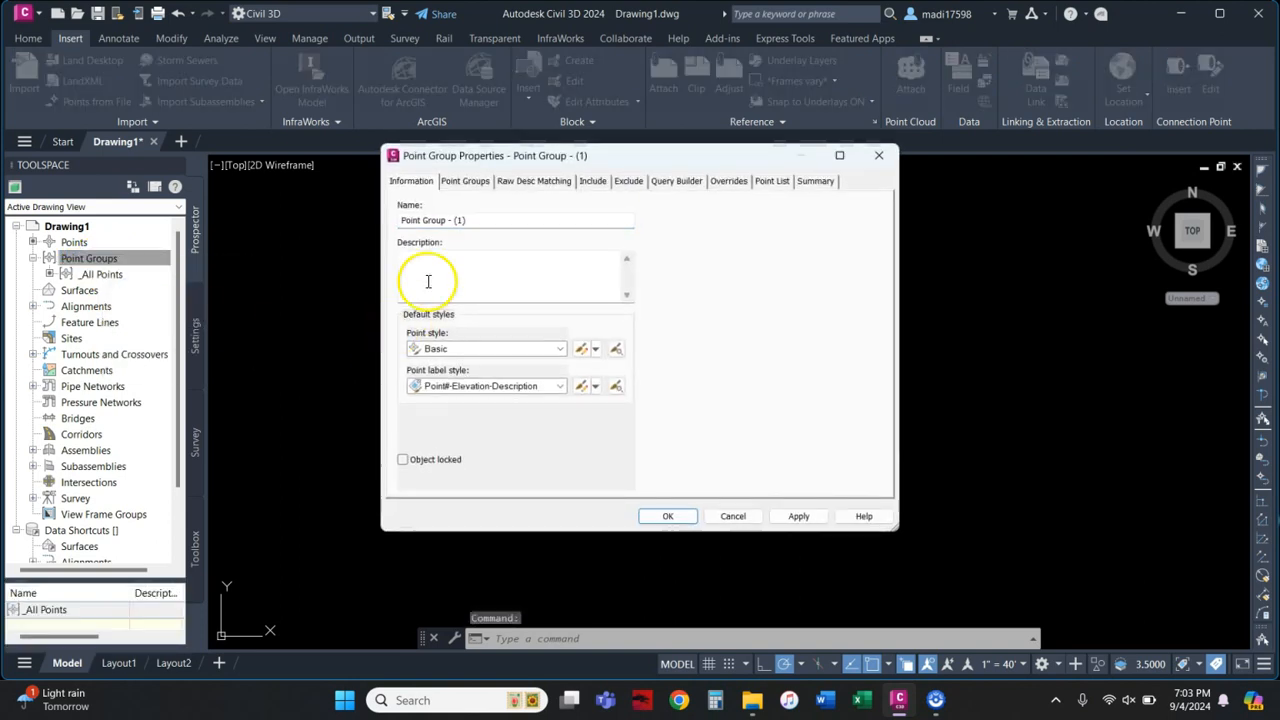
{"action": "left_click_drag", "start_coordinate": [492, 219], "coordinate": [331, 218]}
{"action": "type", "text": "ground"}
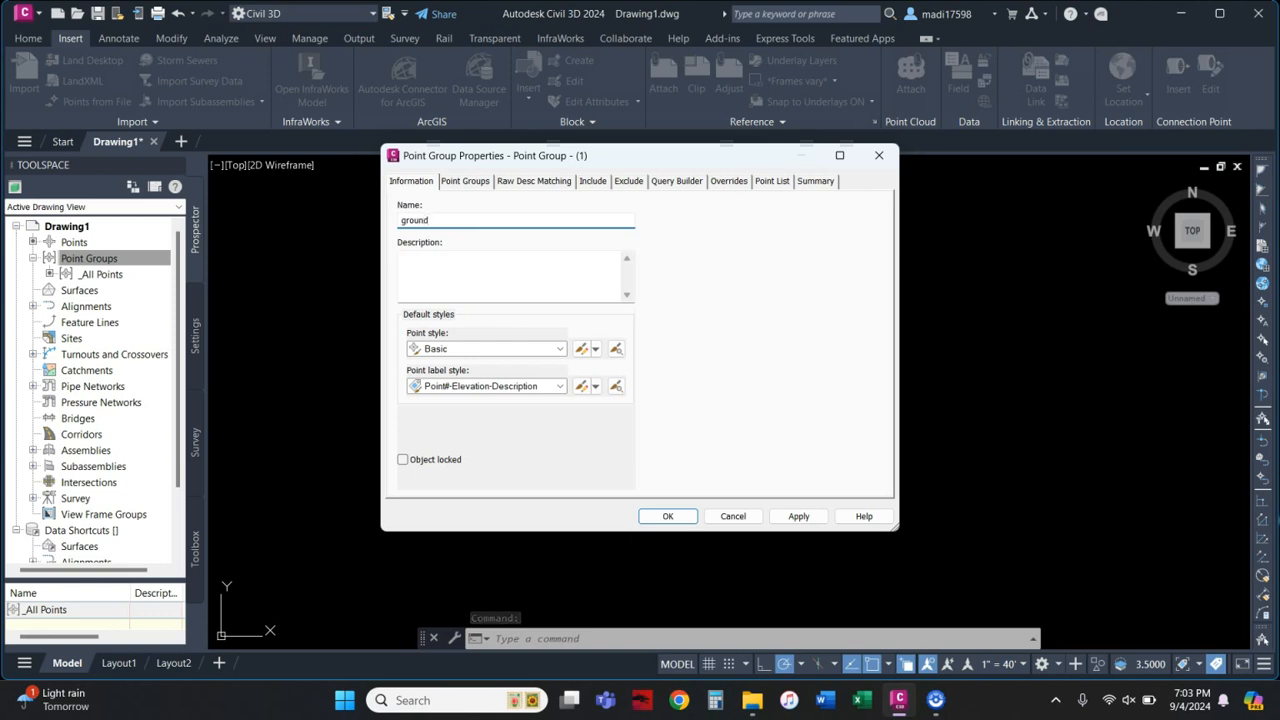
{"action": "type", "text": "GROUND"}
{"action": "left_click", "coordinate": [533, 358]}
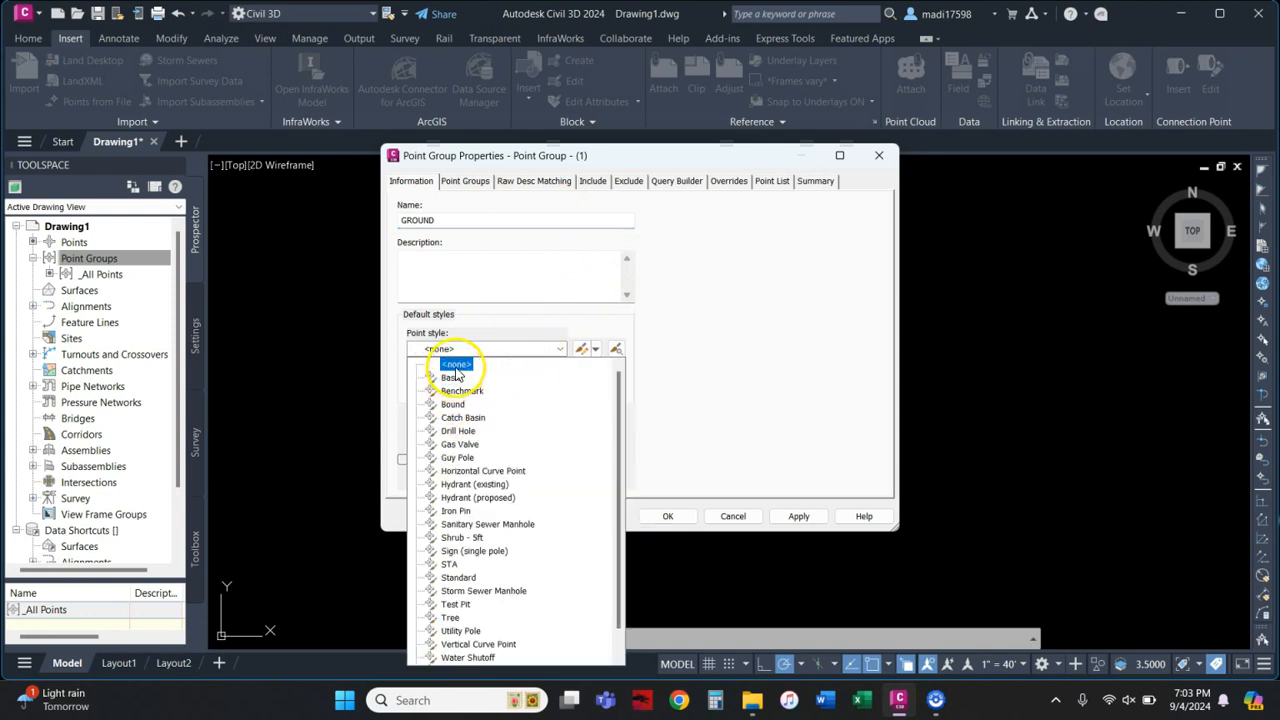
{"action": "left_click", "coordinate": [455, 365]}
{"action": "left_click", "coordinate": [452, 386]}
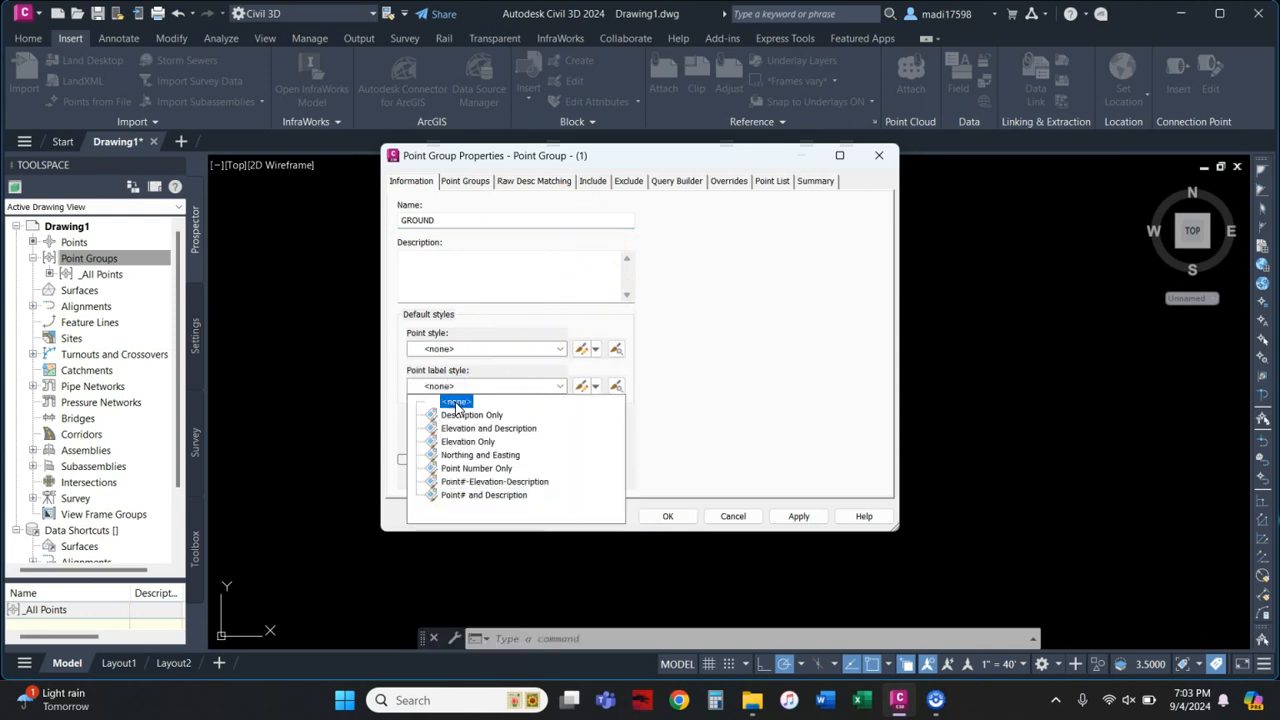
{"action": "left_click", "coordinate": [456, 402]}
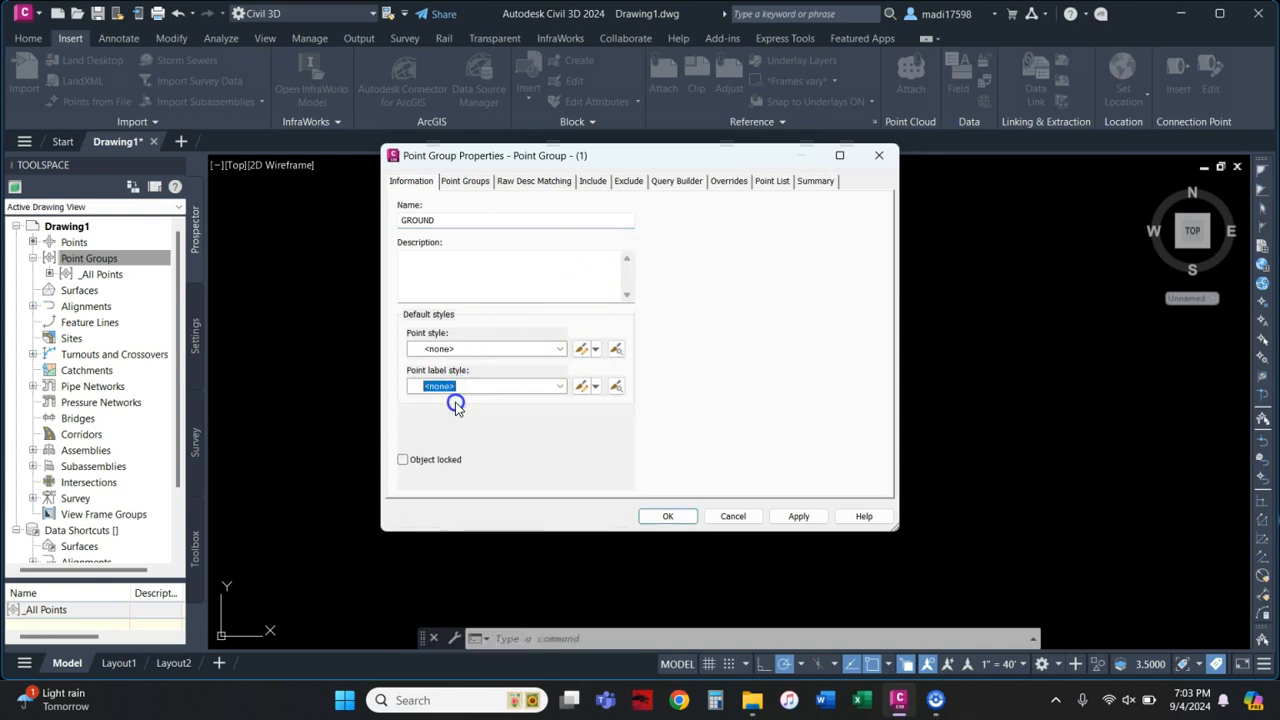
Step: Include points with raw description 'ground', review the point list, and save the group
{"action": "left_click", "coordinate": [595, 183]}
{"action": "left_click", "coordinate": [589, 326]}
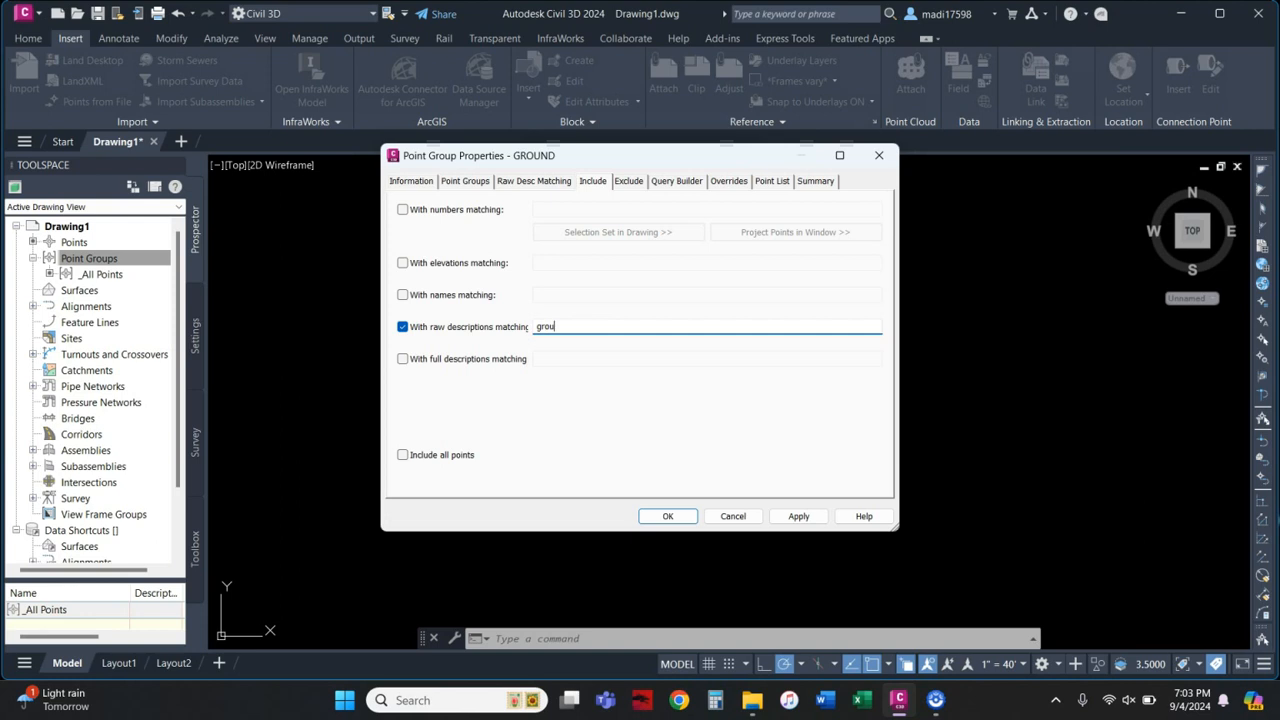
{"action": "left_click", "coordinate": [798, 516]}
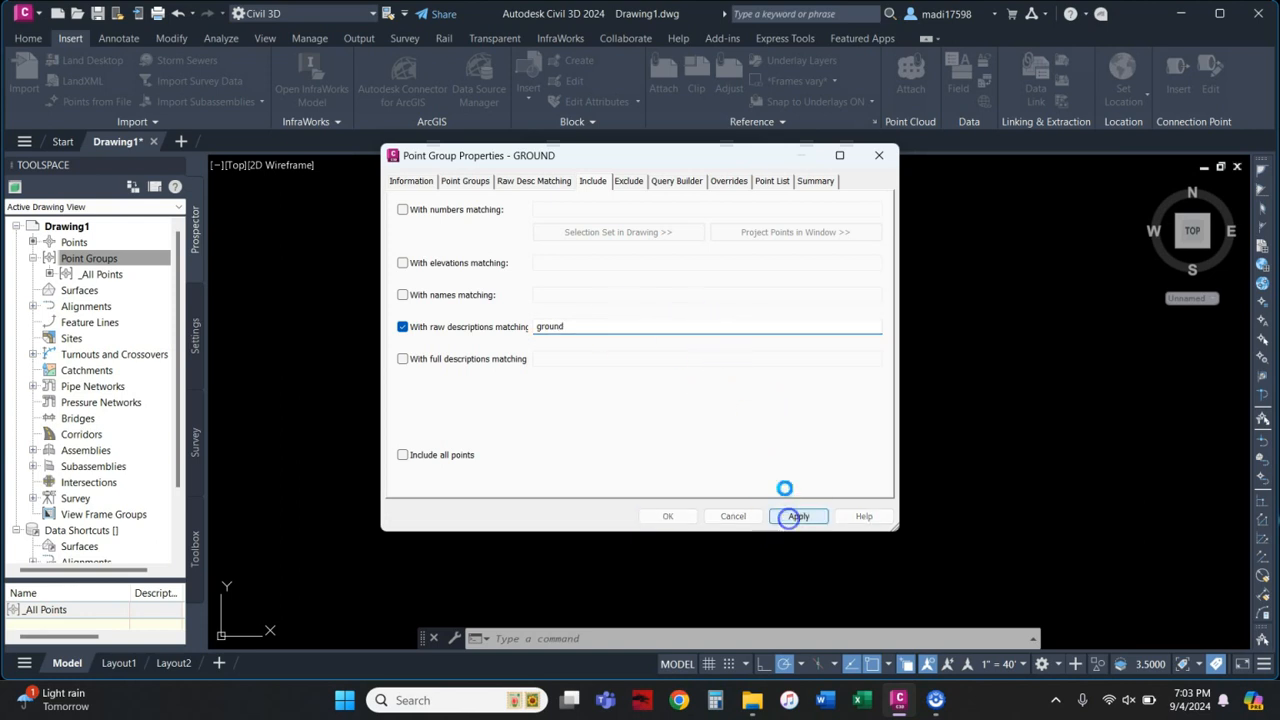
{"action": "left_click", "coordinate": [772, 183]}
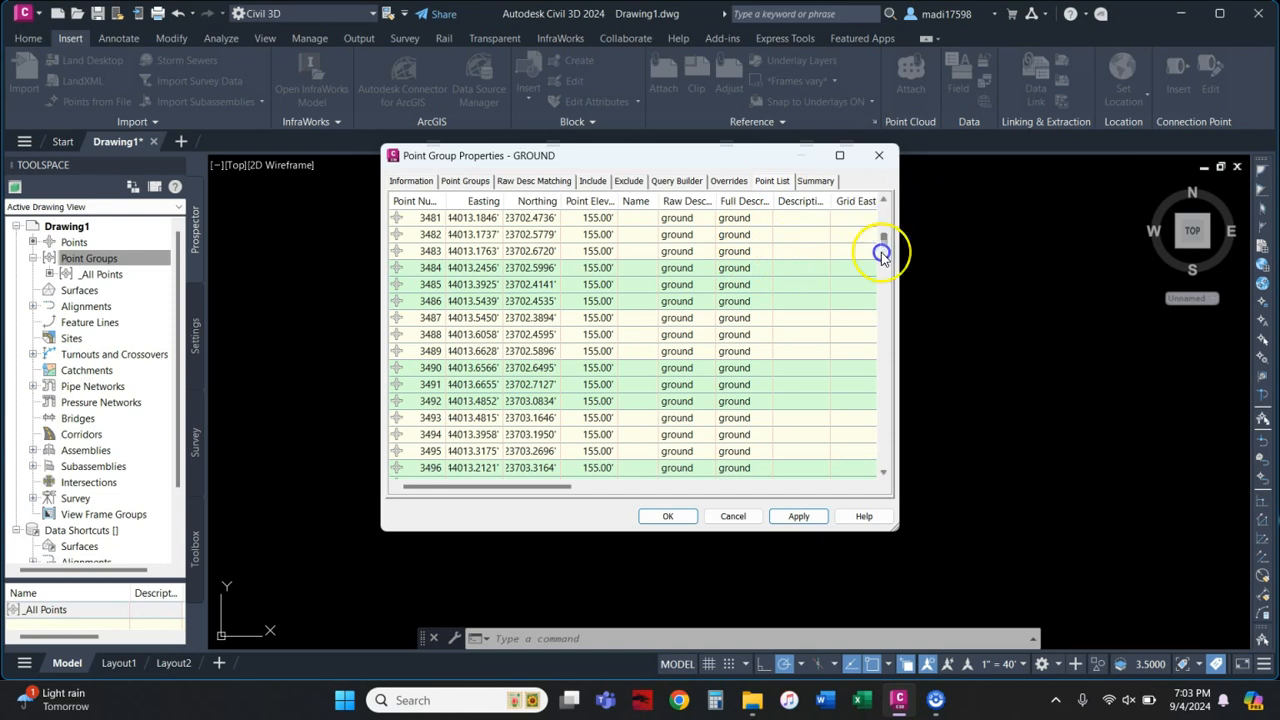
{"action": "left_click_drag", "start_coordinate": [878, 397], "coordinate": [869, 461]}
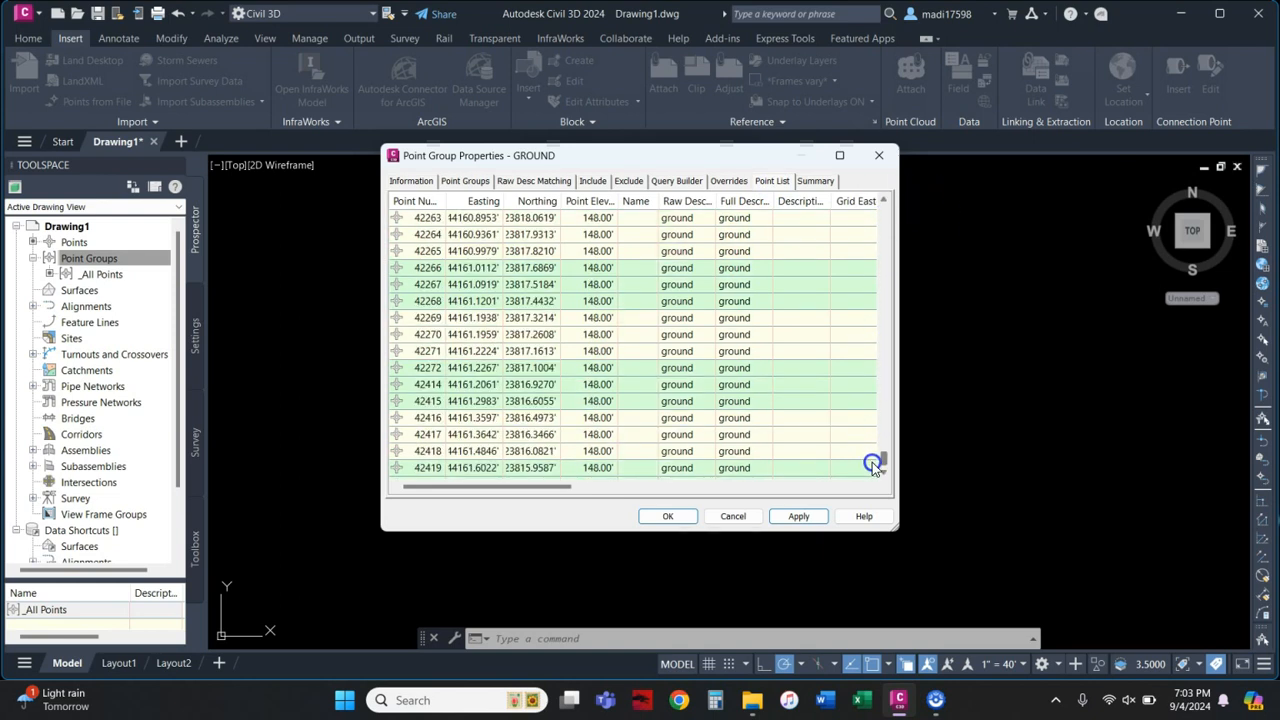
{"action": "left_click_drag", "start_coordinate": [888, 238], "coordinate": [889, 191]}
{"action": "left_click", "coordinate": [670, 516]}
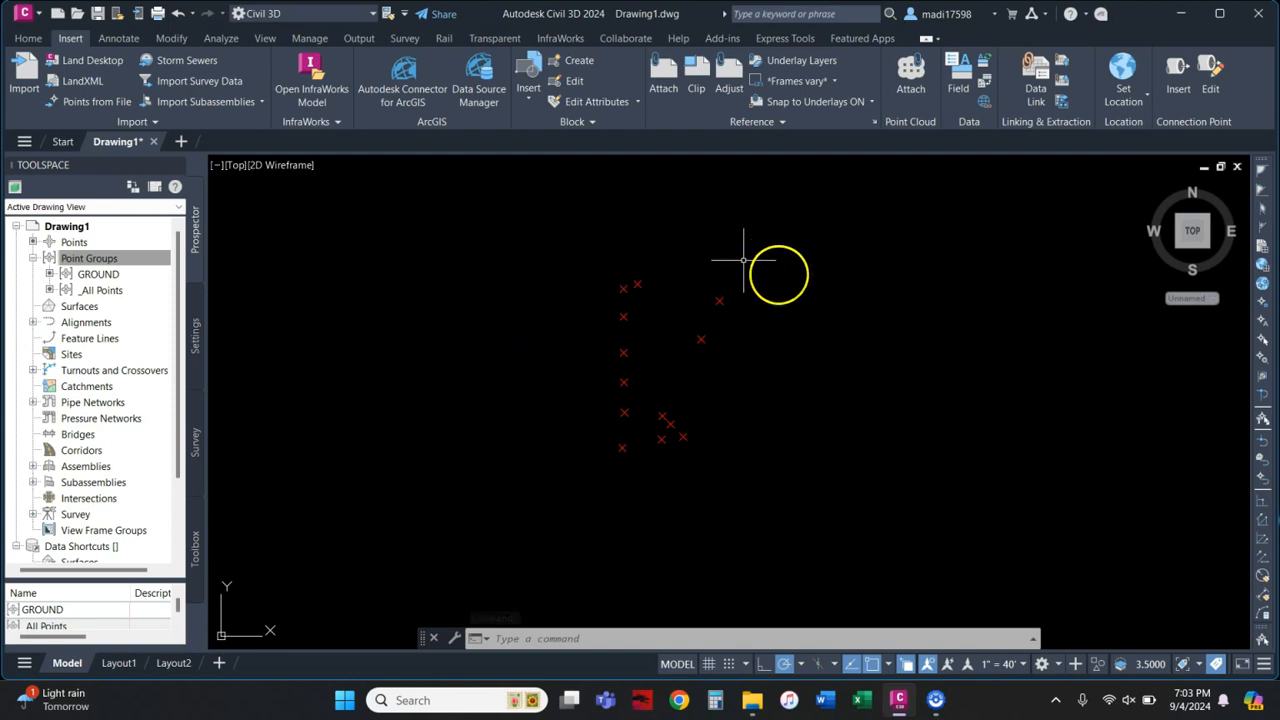
{"action": "left_click", "coordinate": [719, 300]}
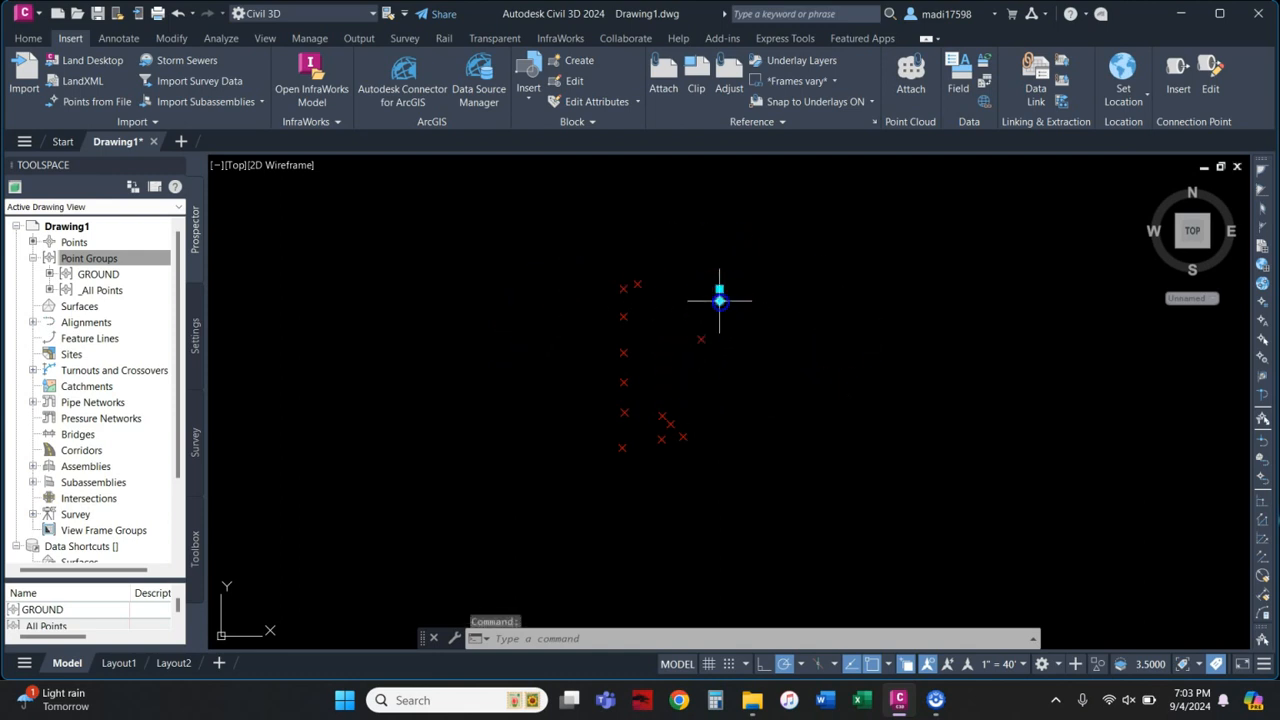
{"action": "left_click", "coordinate": [160, 60]}
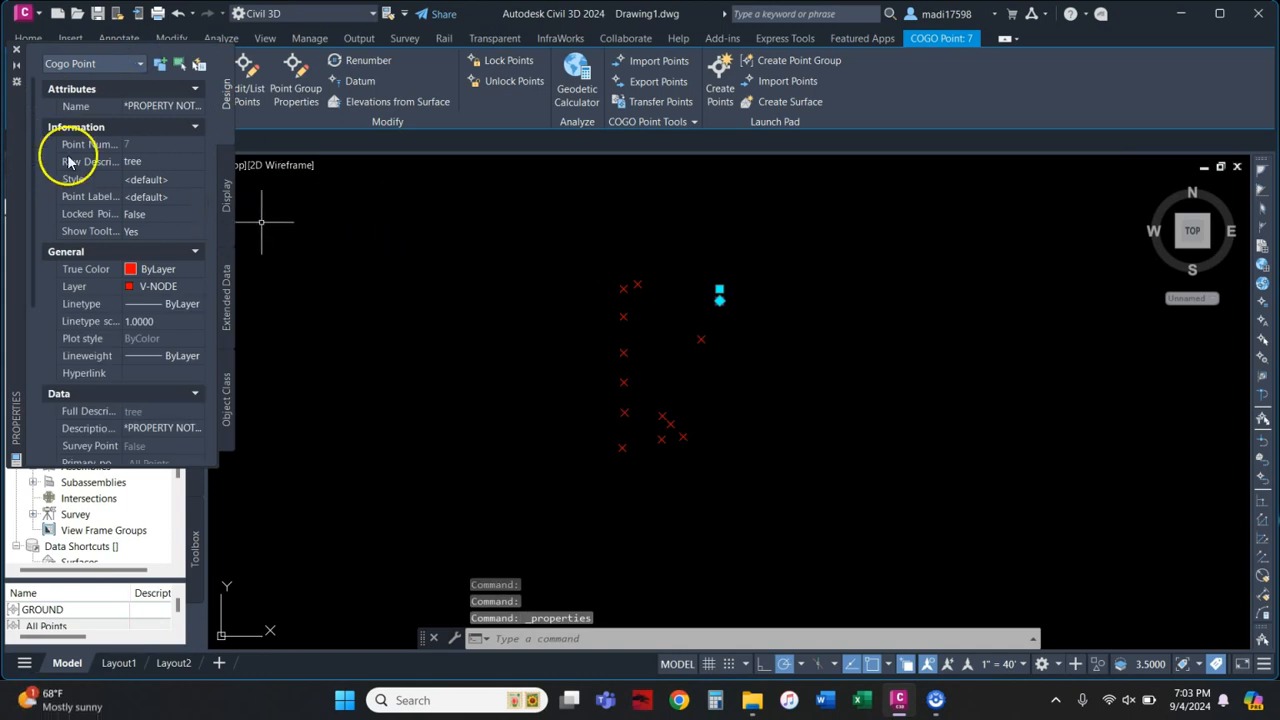
{"action": "key", "text": "Escape"}
{"action": "left_click", "coordinate": [16, 49]}
{"action": "left_click", "coordinate": [72, 260]}
{"action": "right_click", "coordinate": [72, 262]}
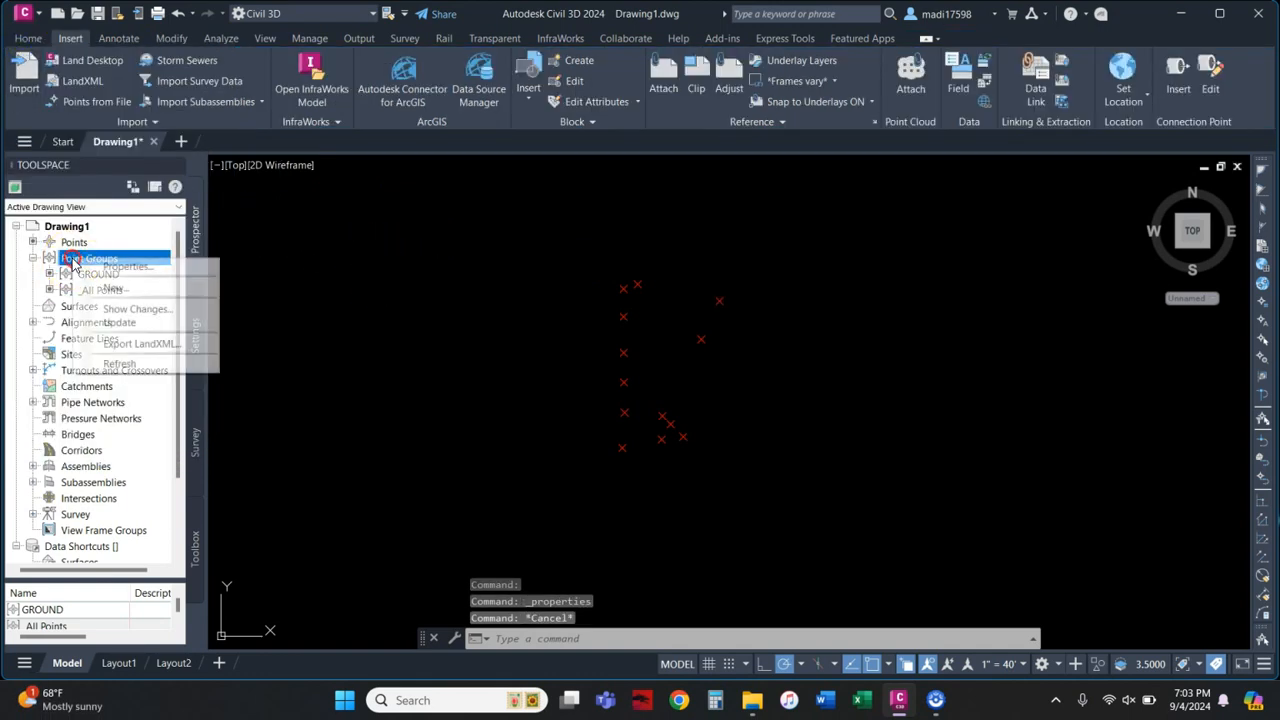
Step: Start a new point group named TREES with Tree point style and <none> label style
{"action": "left_click", "coordinate": [108, 288]}
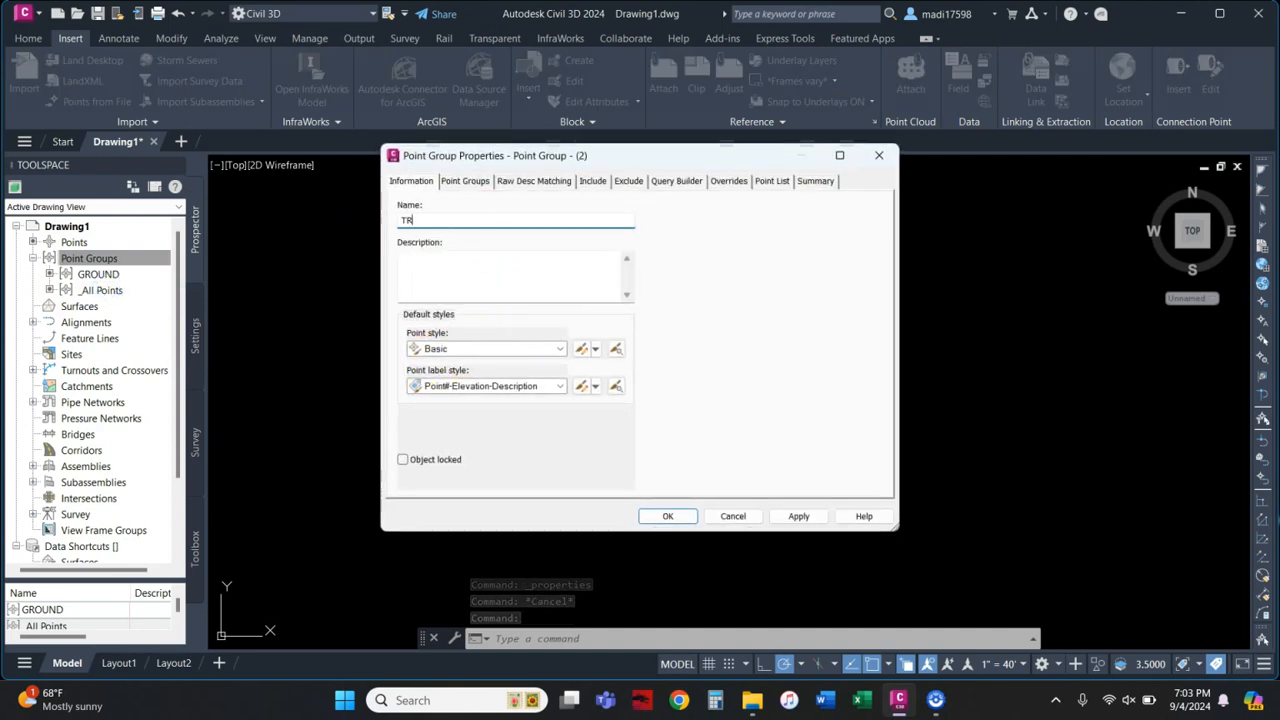
{"action": "type", "text": "TREES"}
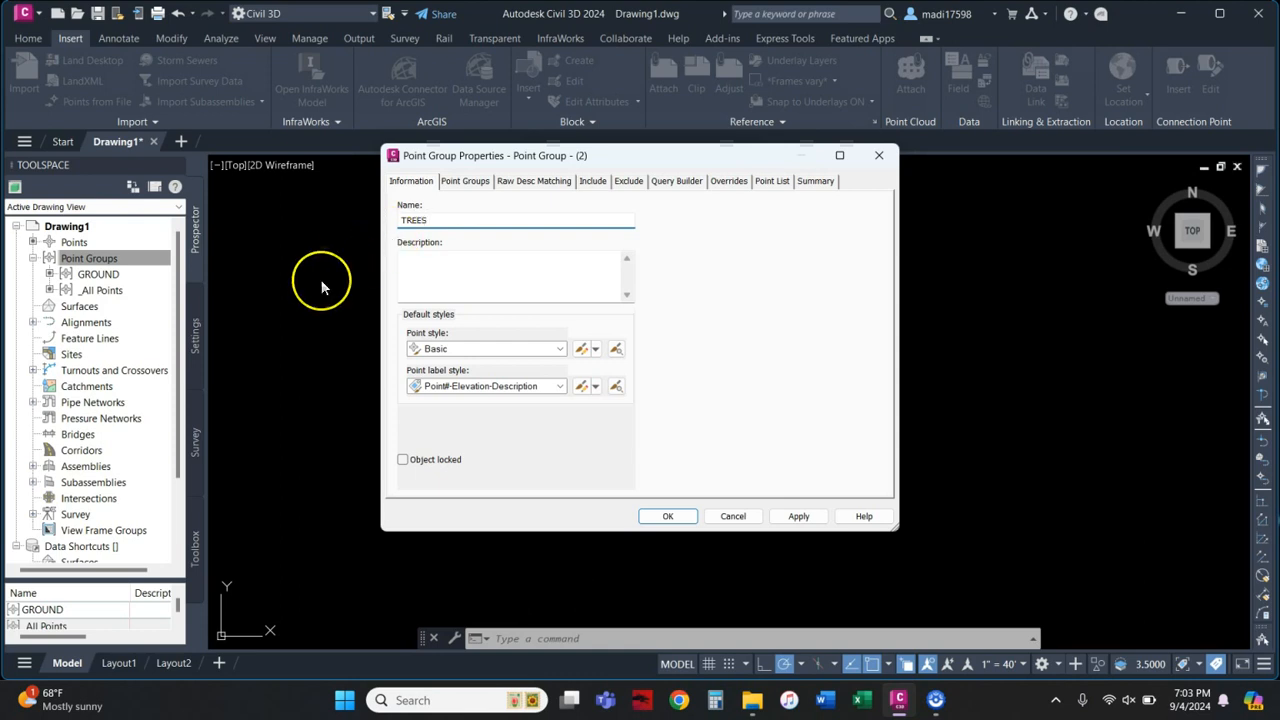
{"action": "left_click", "coordinate": [436, 356]}
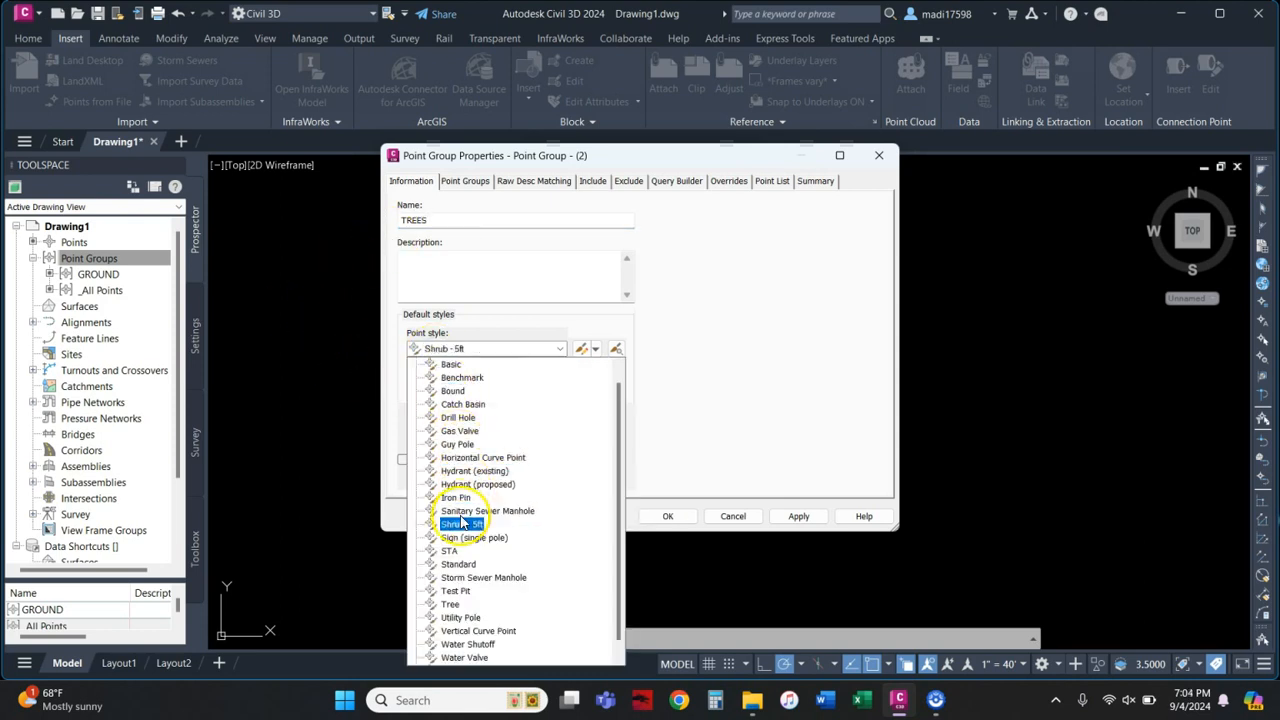
{"action": "left_click", "coordinate": [450, 605]}
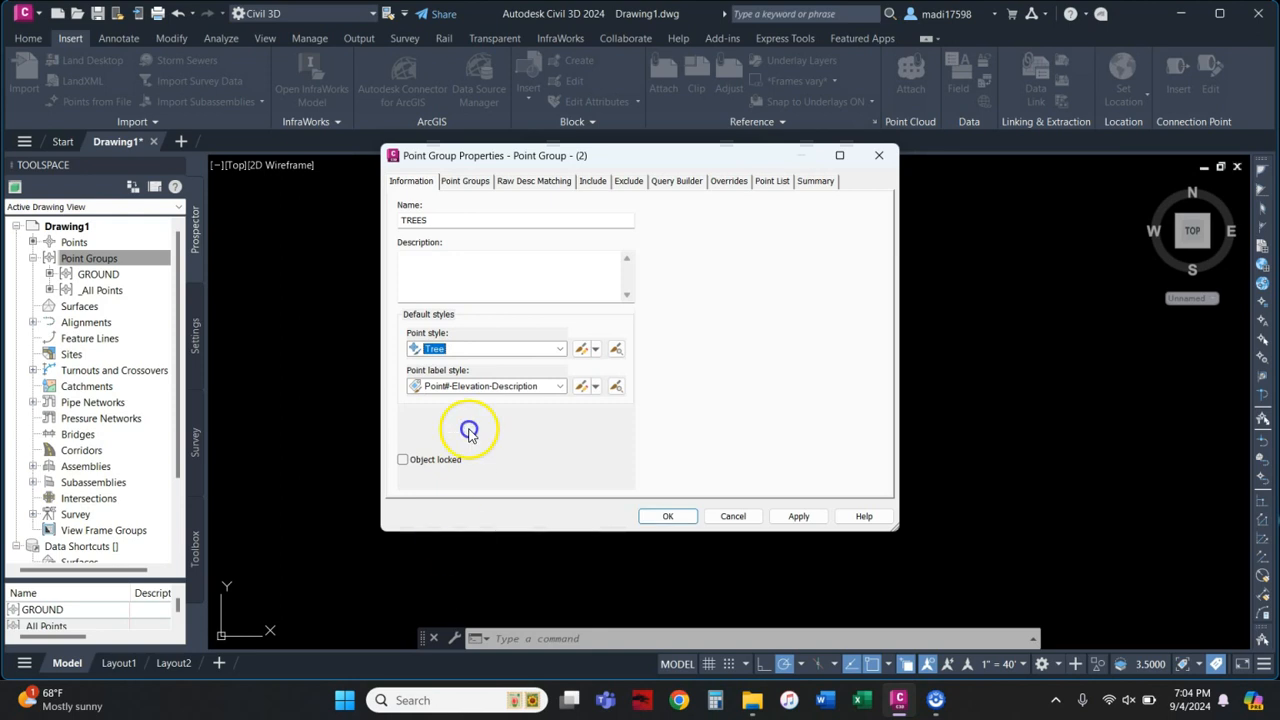
{"action": "left_click", "coordinate": [476, 393]}
{"action": "left_click", "coordinate": [467, 401]}
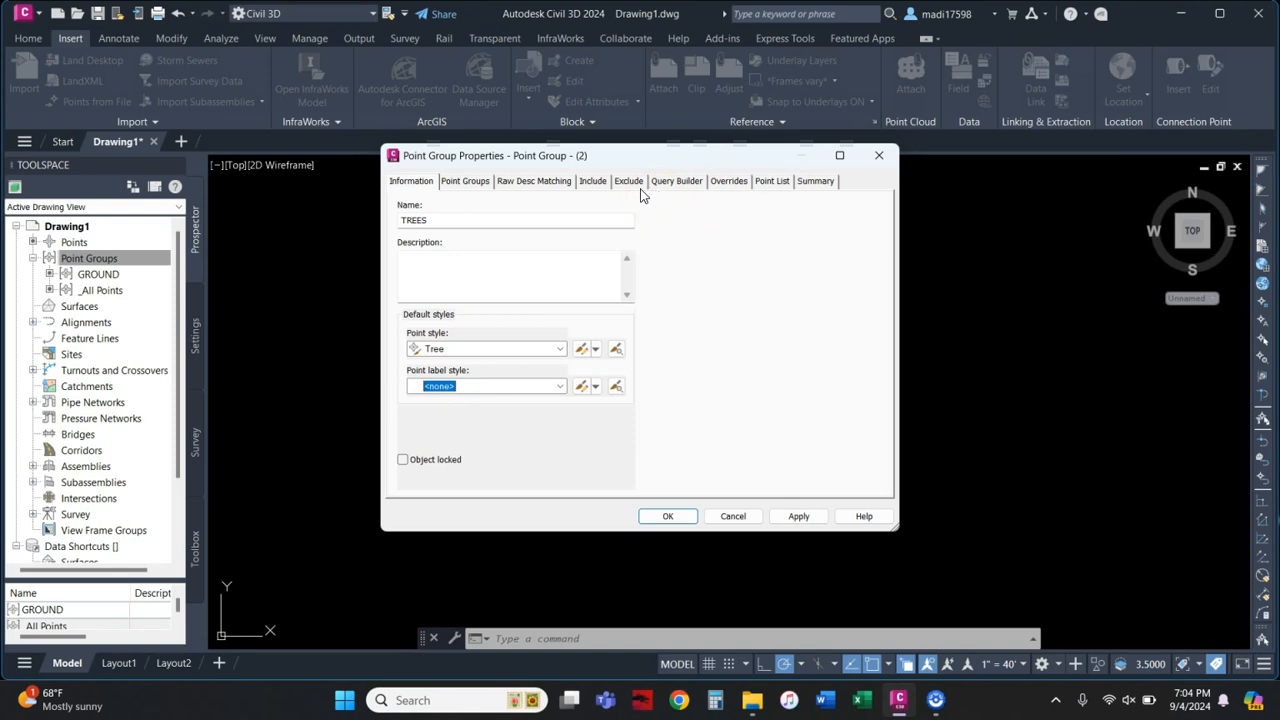
Step: Include points with raw description 'tree' and save the TREES group
{"action": "left_click", "coordinate": [592, 181]}
{"action": "left_click", "coordinate": [402, 327]}
{"action": "left_click", "coordinate": [608, 328]}
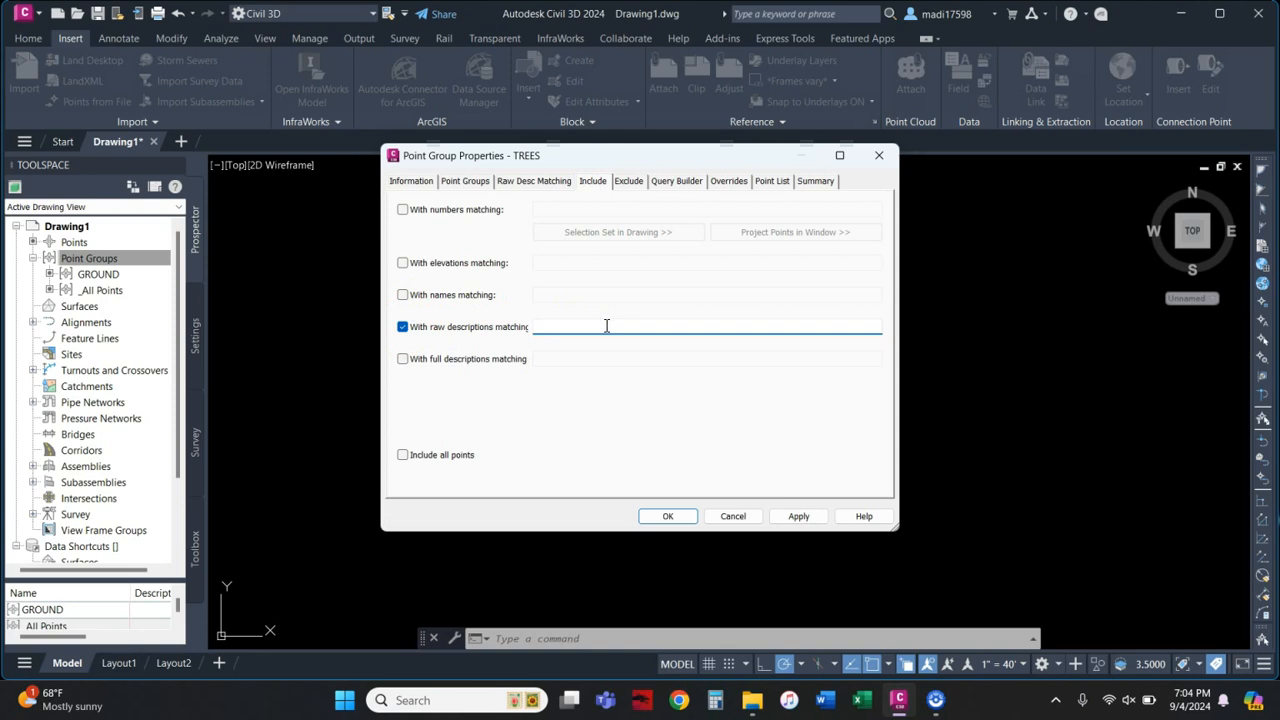
{"action": "left_click", "coordinate": [798, 516]}
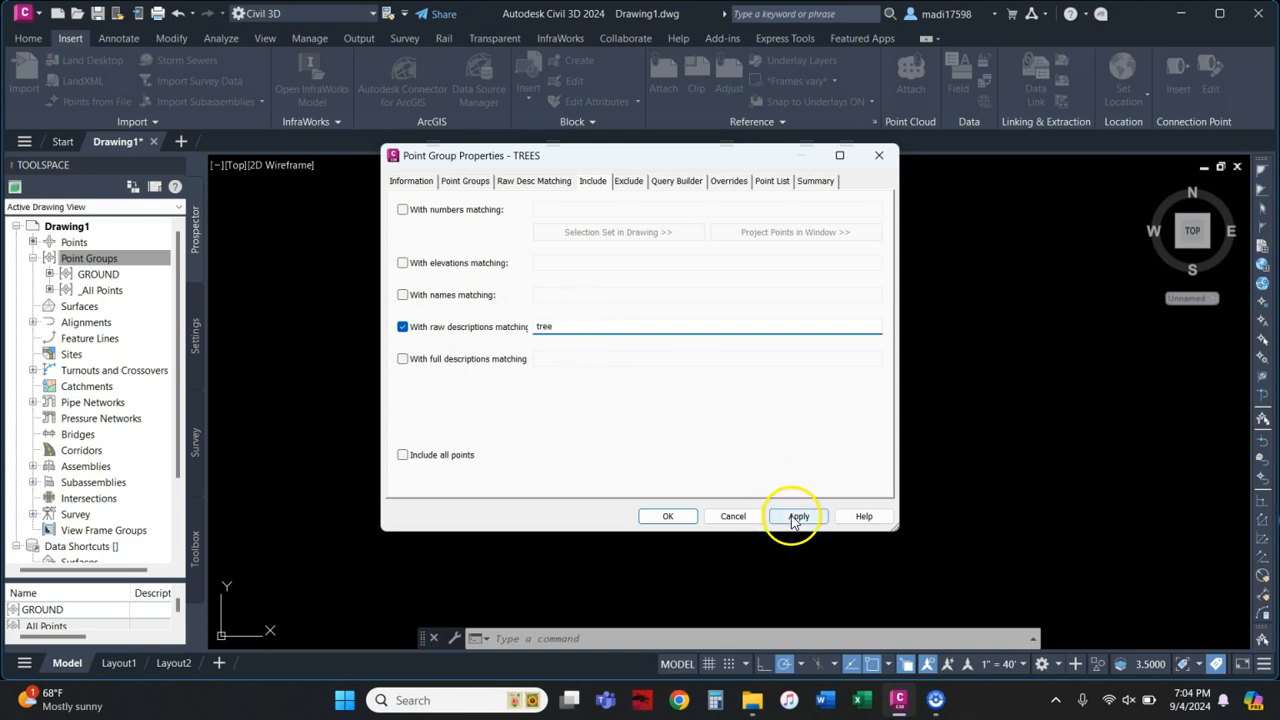
{"action": "left_click", "coordinate": [667, 515]}
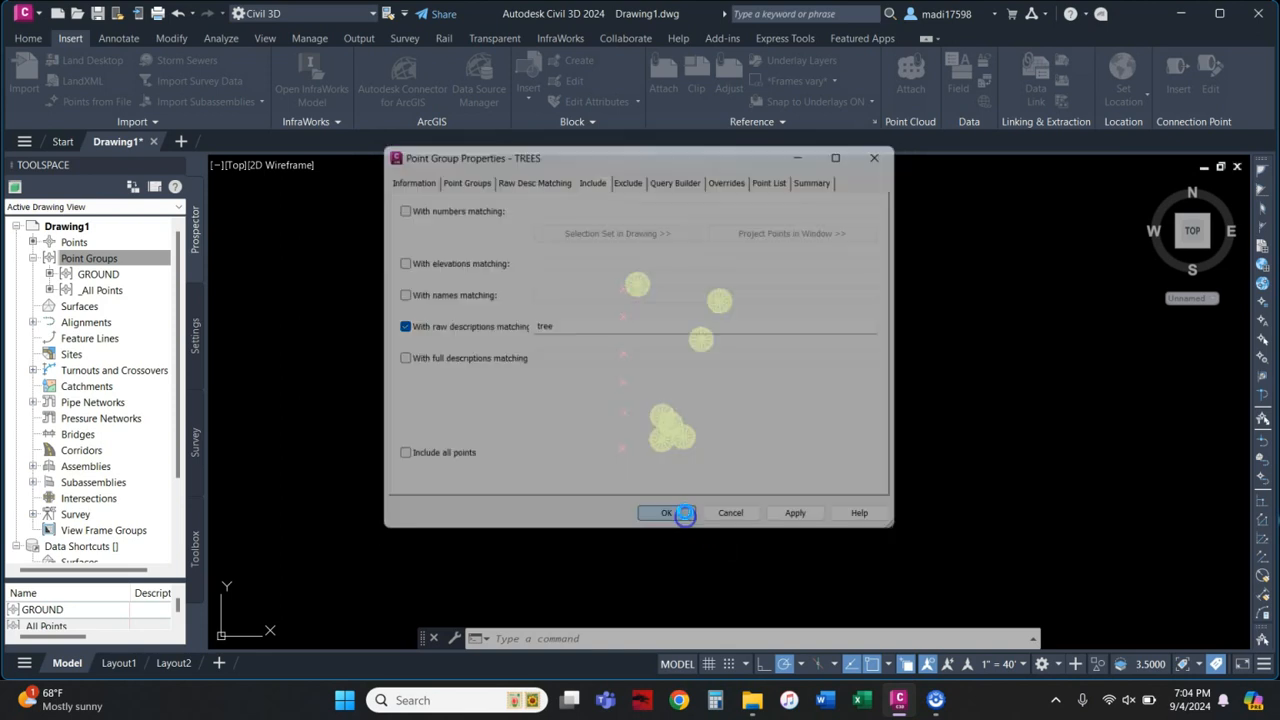
{"action": "key", "text": "Escape"}
{"action": "key", "text": "Escape"}
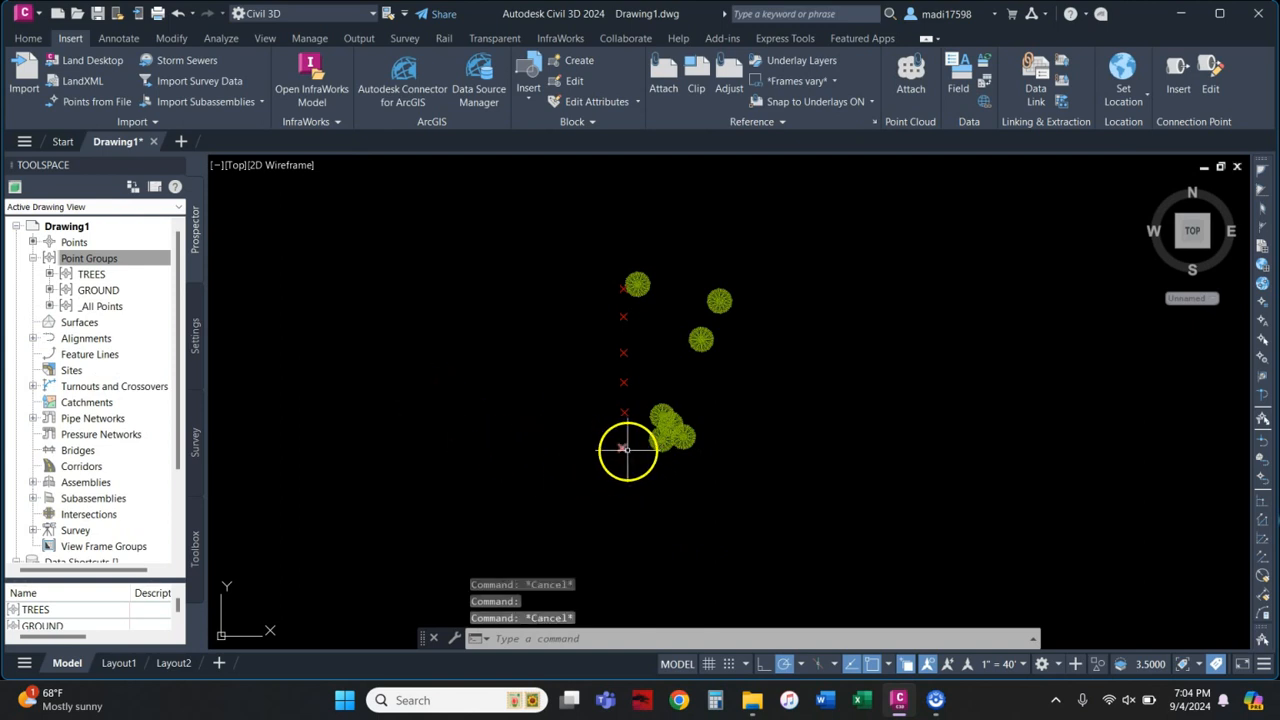
Step: Check in Properties that the six remaining points have raw description pole
{"action": "left_click", "coordinate": [623, 448]}
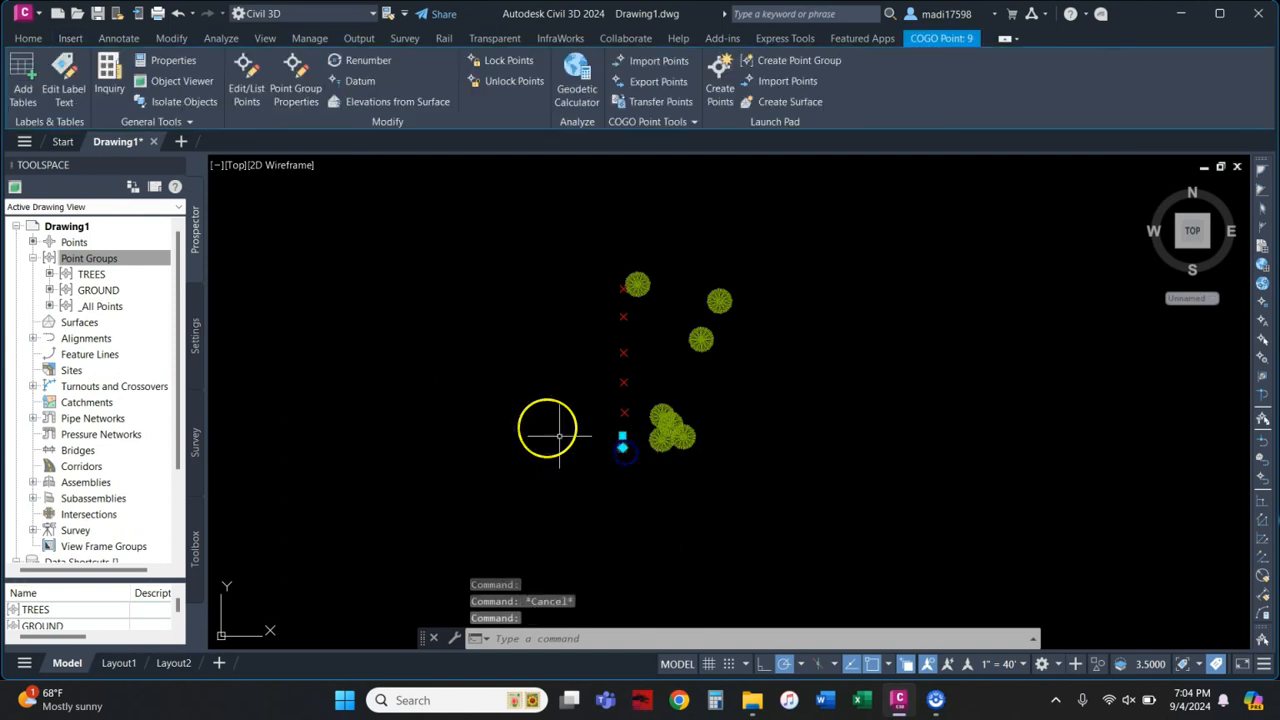
{"action": "left_click", "coordinate": [172, 61]}
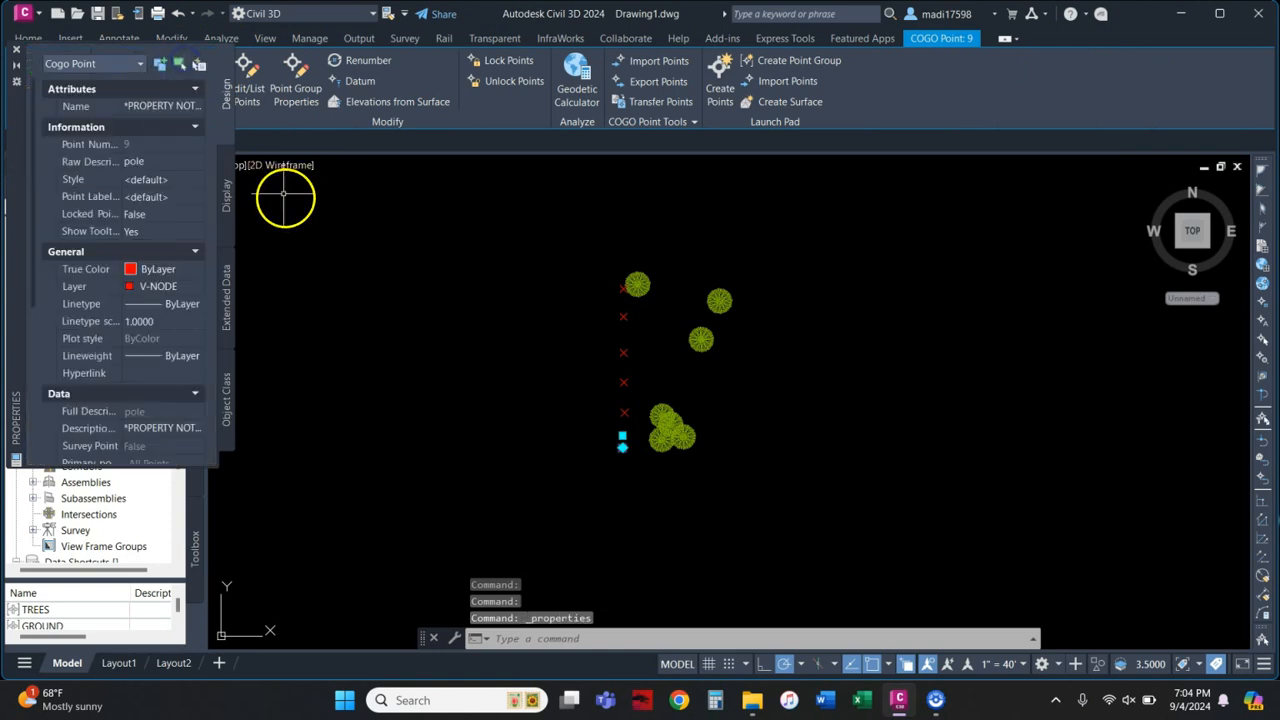
{"action": "left_click", "coordinate": [16, 48]}
{"action": "left_click", "coordinate": [575, 237]}
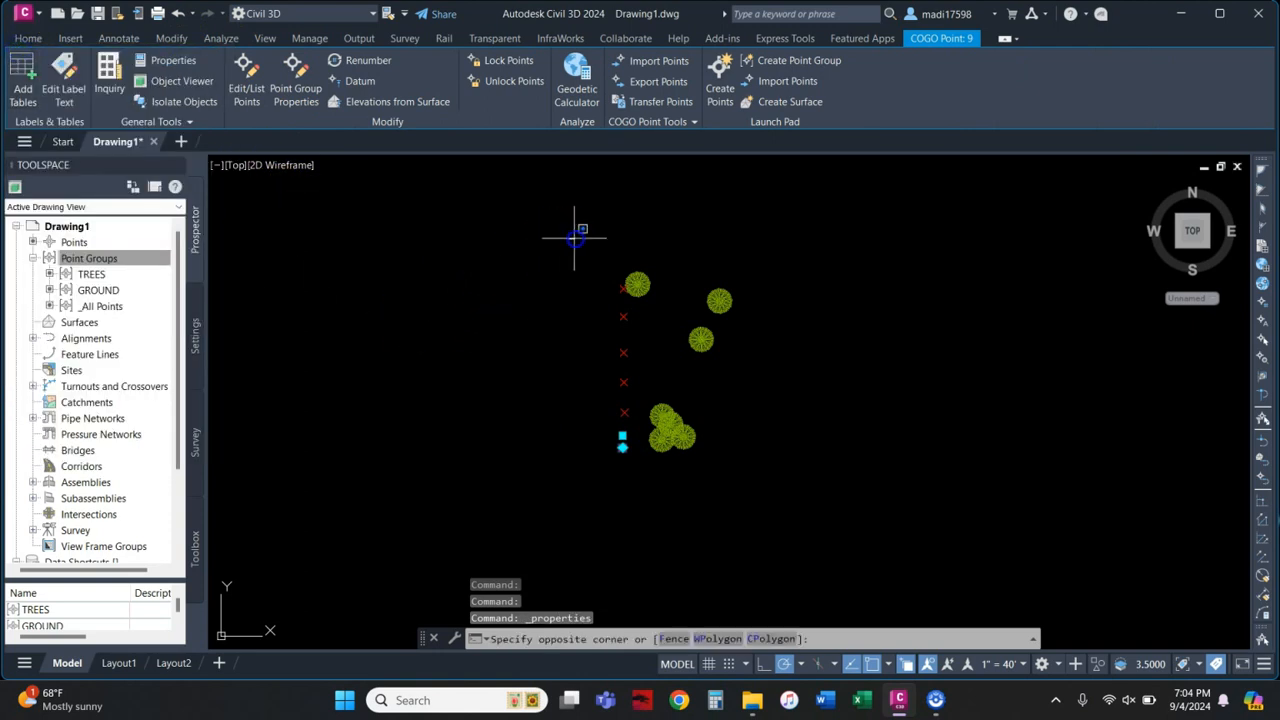
{"action": "left_click", "coordinate": [632, 492]}
{"action": "left_click", "coordinate": [128, 62]}
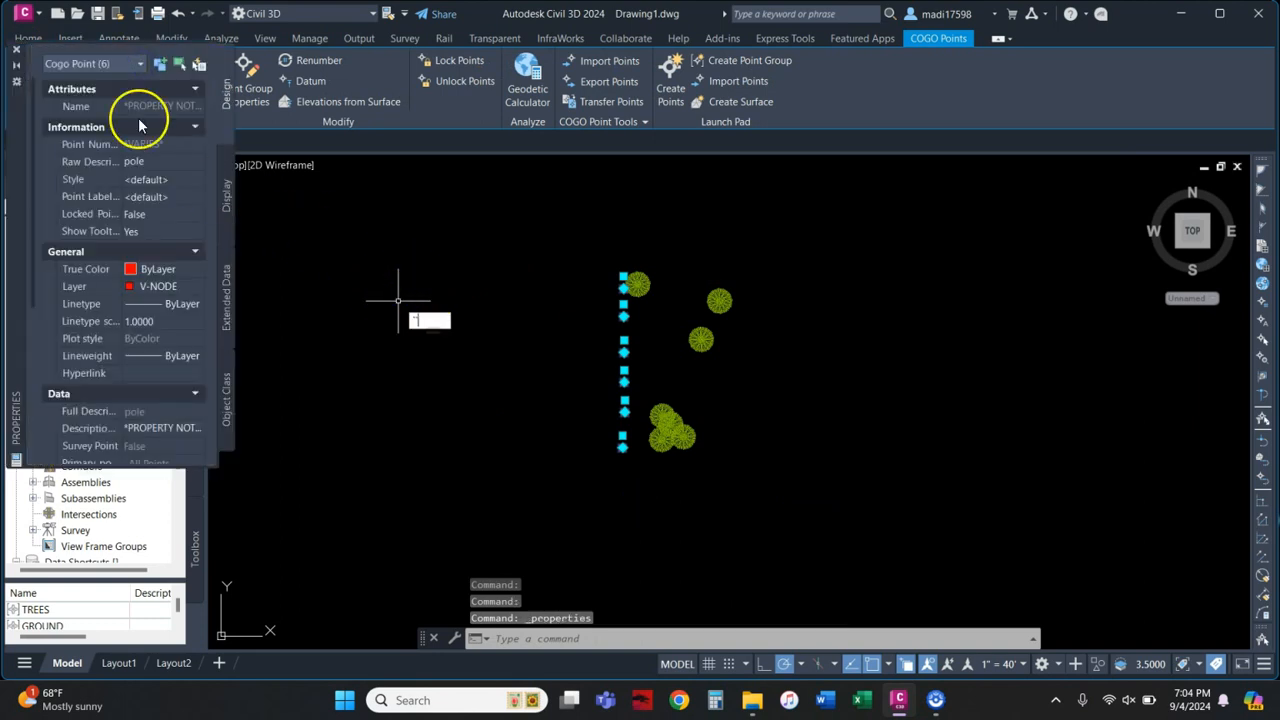
{"action": "left_click", "coordinate": [16, 48]}
Step: Start another new point group from the Point Groups collection
{"action": "left_click", "coordinate": [77, 259]}
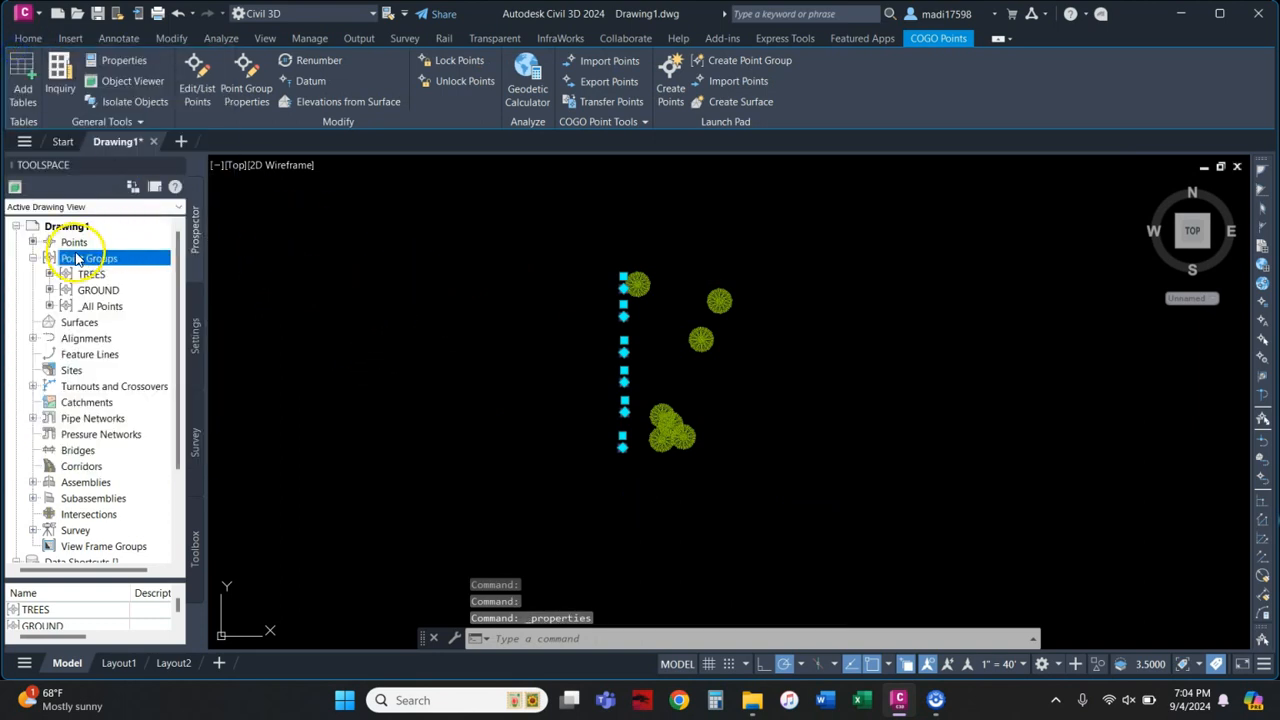
{"action": "right_click", "coordinate": [90, 258]}
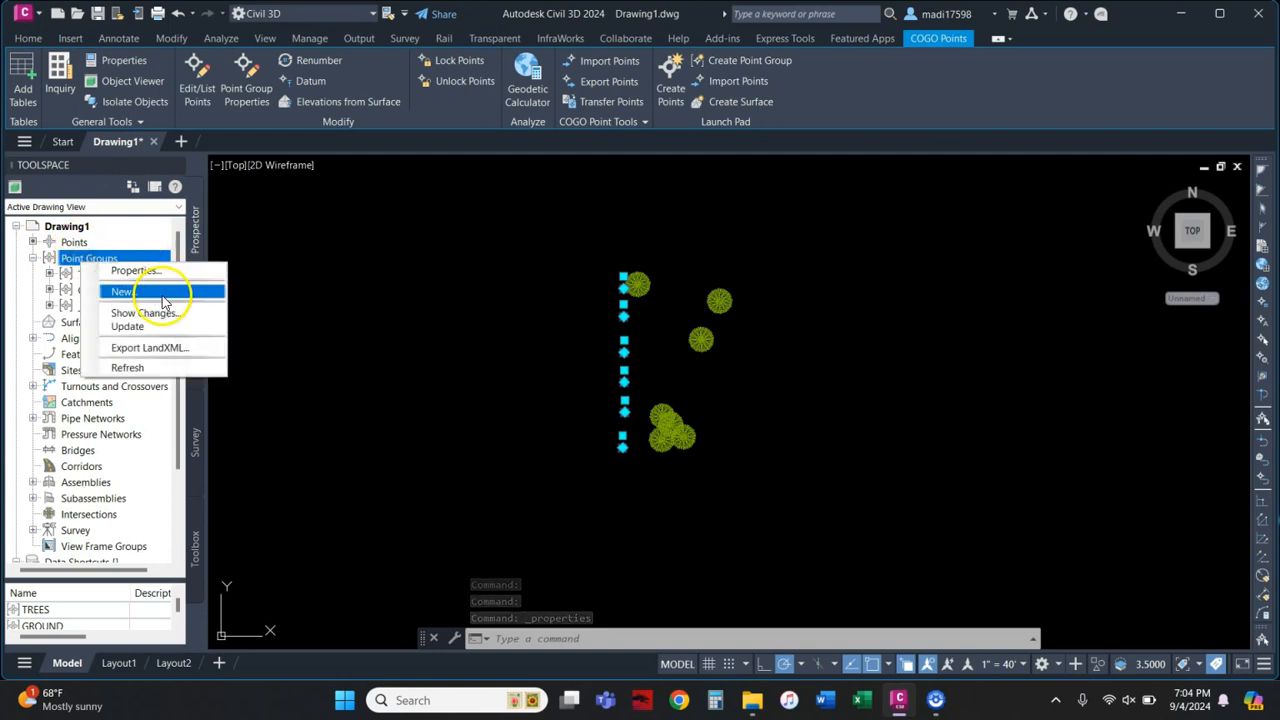
{"action": "left_click", "coordinate": [160, 290]}
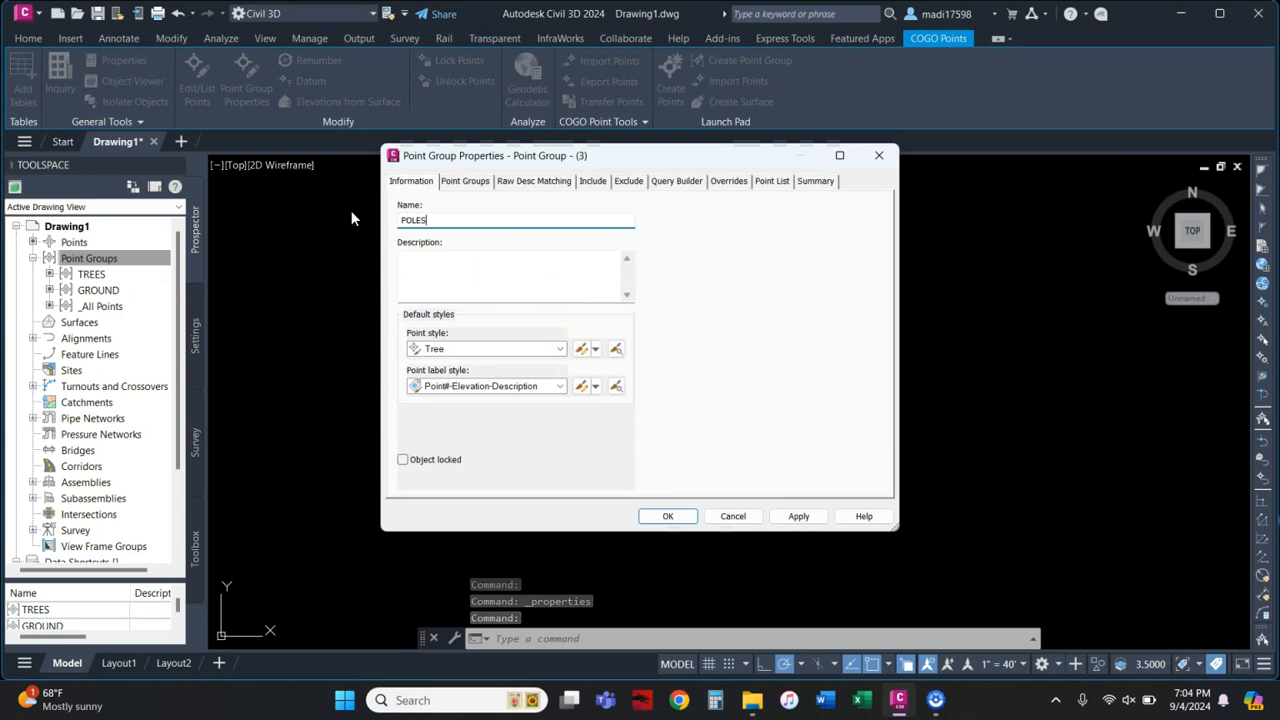
Step: Set the POLES group's point style to Utility Pole and its label style to <none>
{"action": "left_click", "coordinate": [526, 350]}
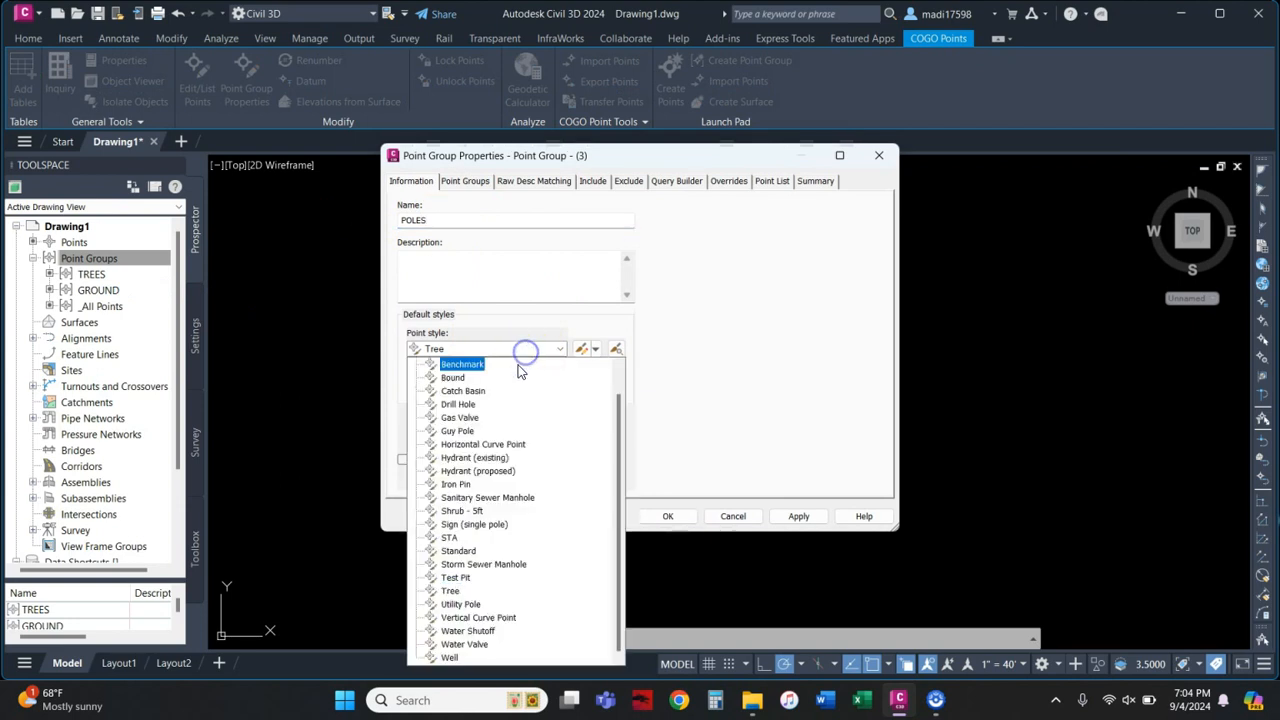
{"action": "left_click", "coordinate": [458, 606]}
{"action": "left_click", "coordinate": [450, 386]}
{"action": "left_click", "coordinate": [452, 408]}
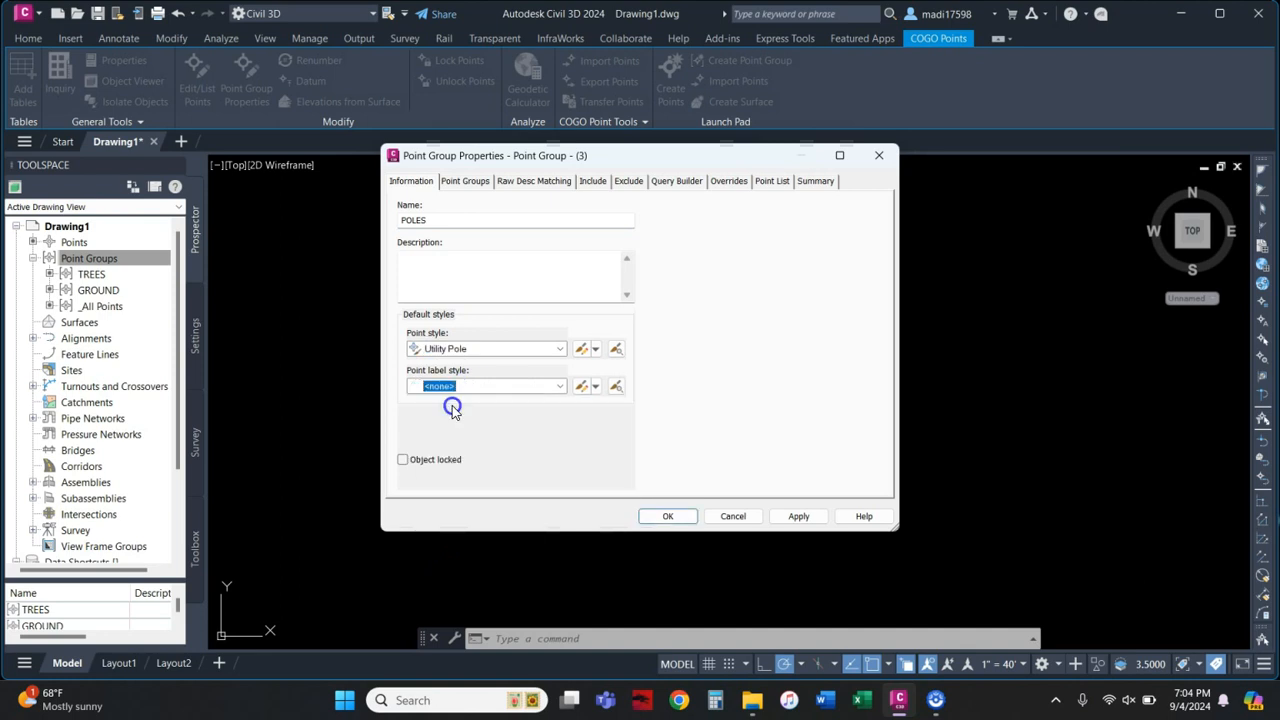
{"action": "left_click", "coordinate": [593, 181]}
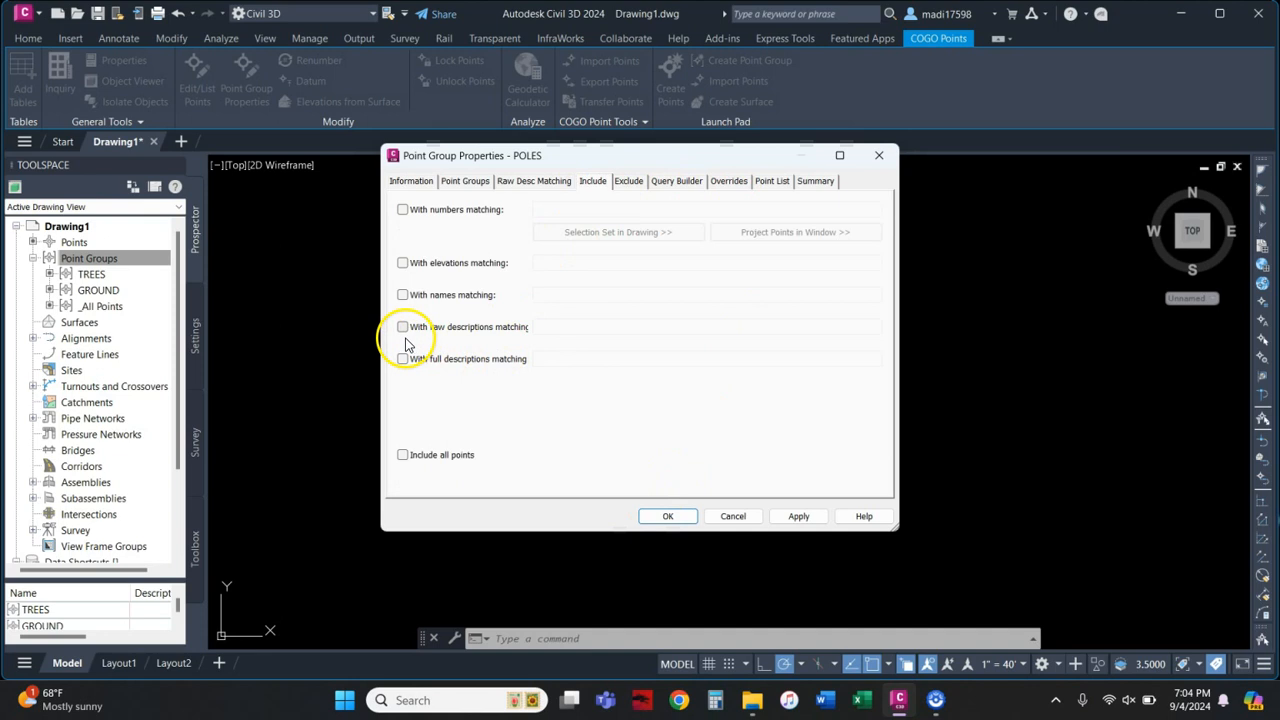
Step: Include points by number, picking the six pole points from the drawing
{"action": "left_click", "coordinate": [402, 210]}
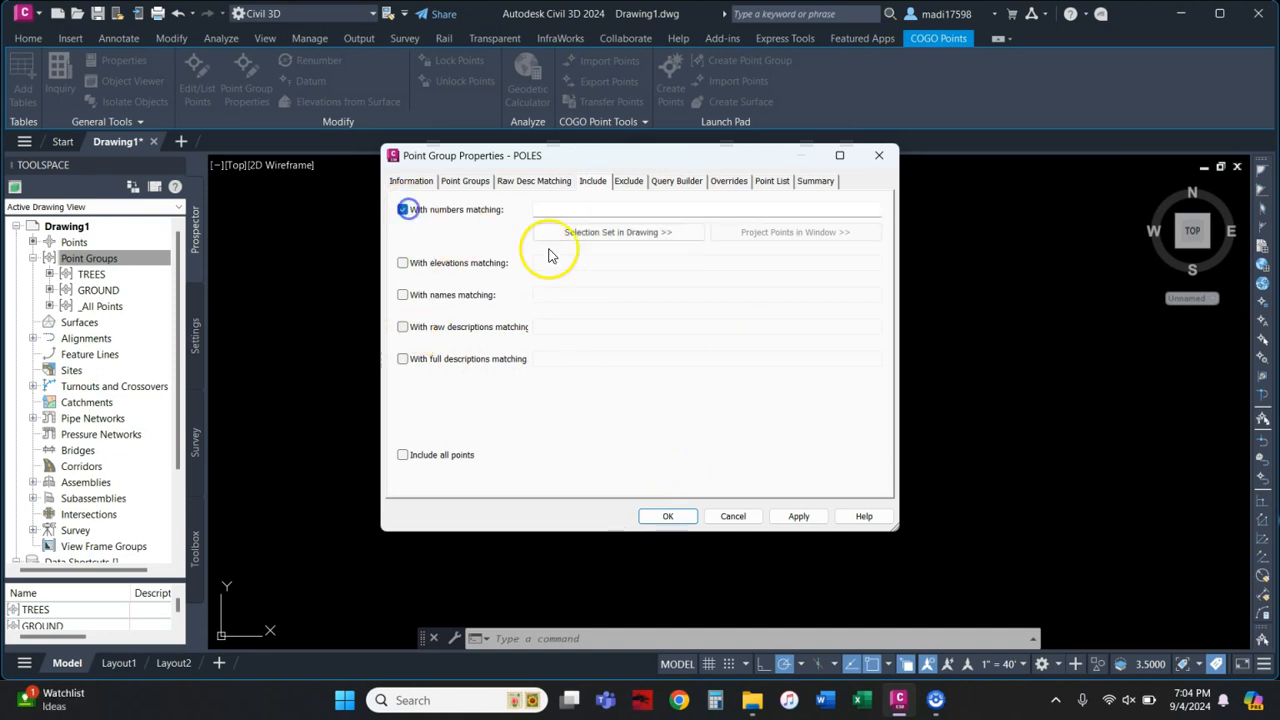
{"action": "left_click", "coordinate": [646, 236]}
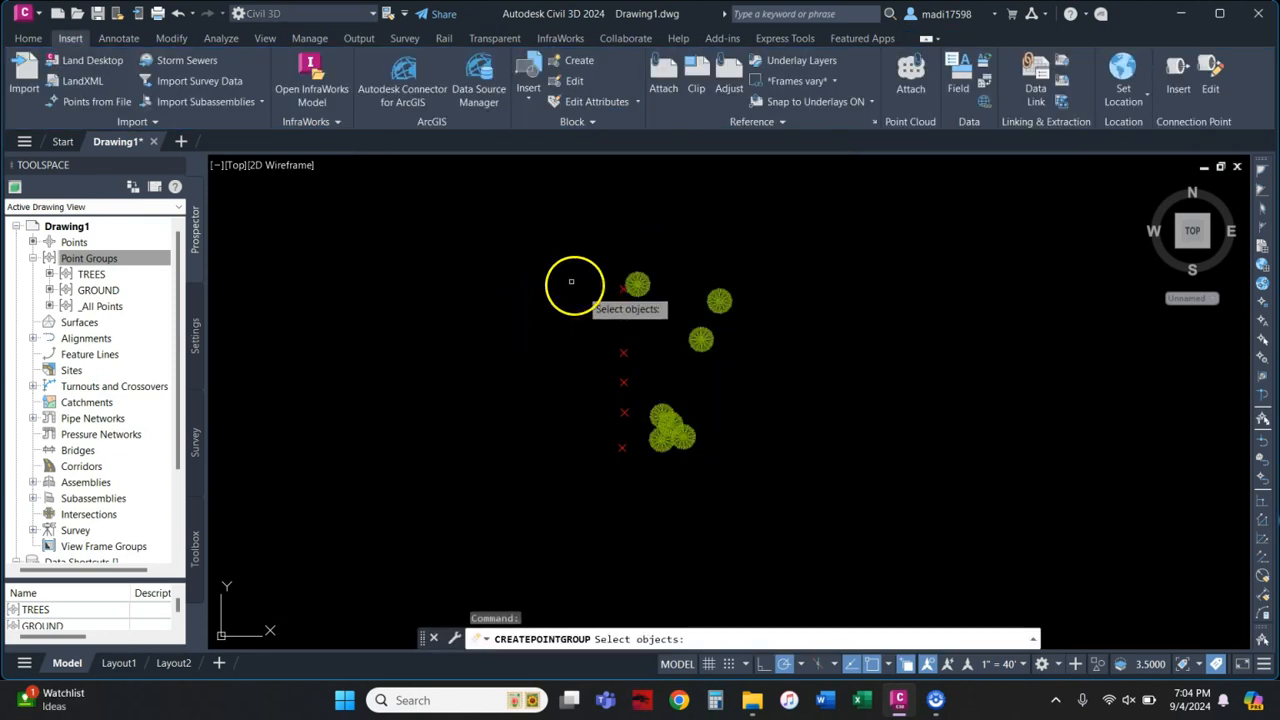
{"action": "left_click", "coordinate": [622, 290]}
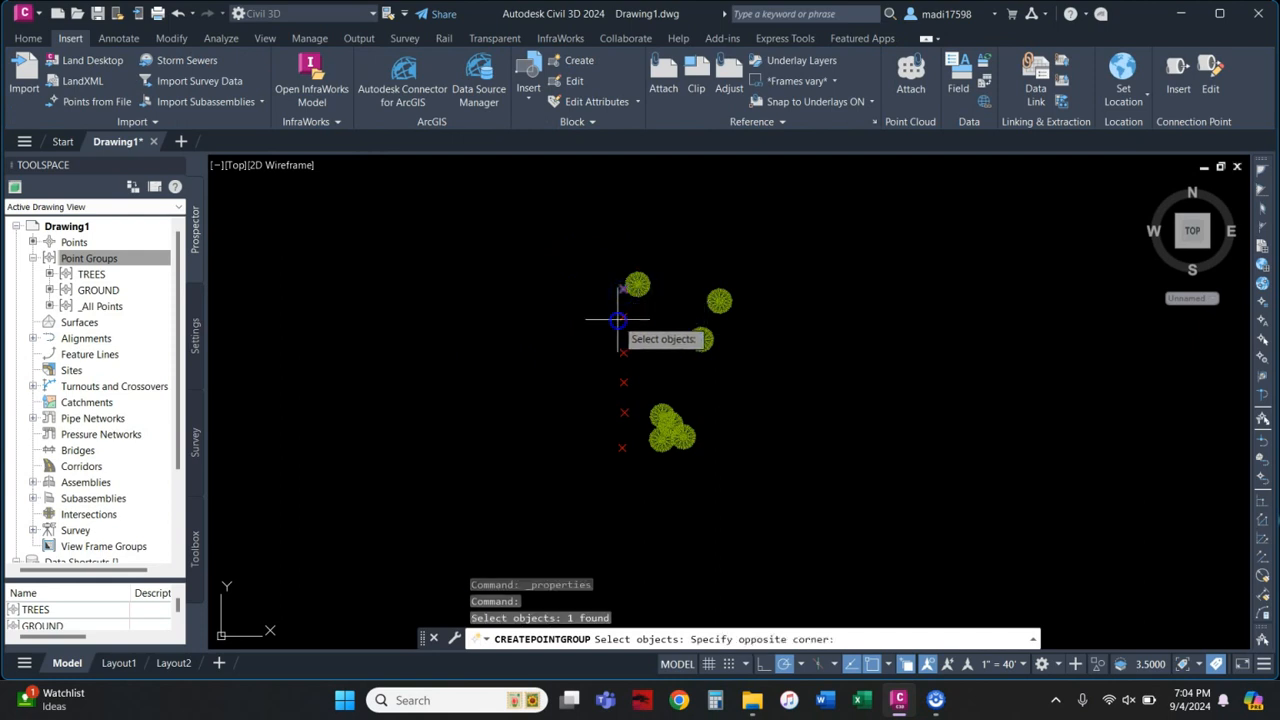
{"action": "left_click", "coordinate": [620, 316]}
{"action": "left_click", "coordinate": [623, 316]}
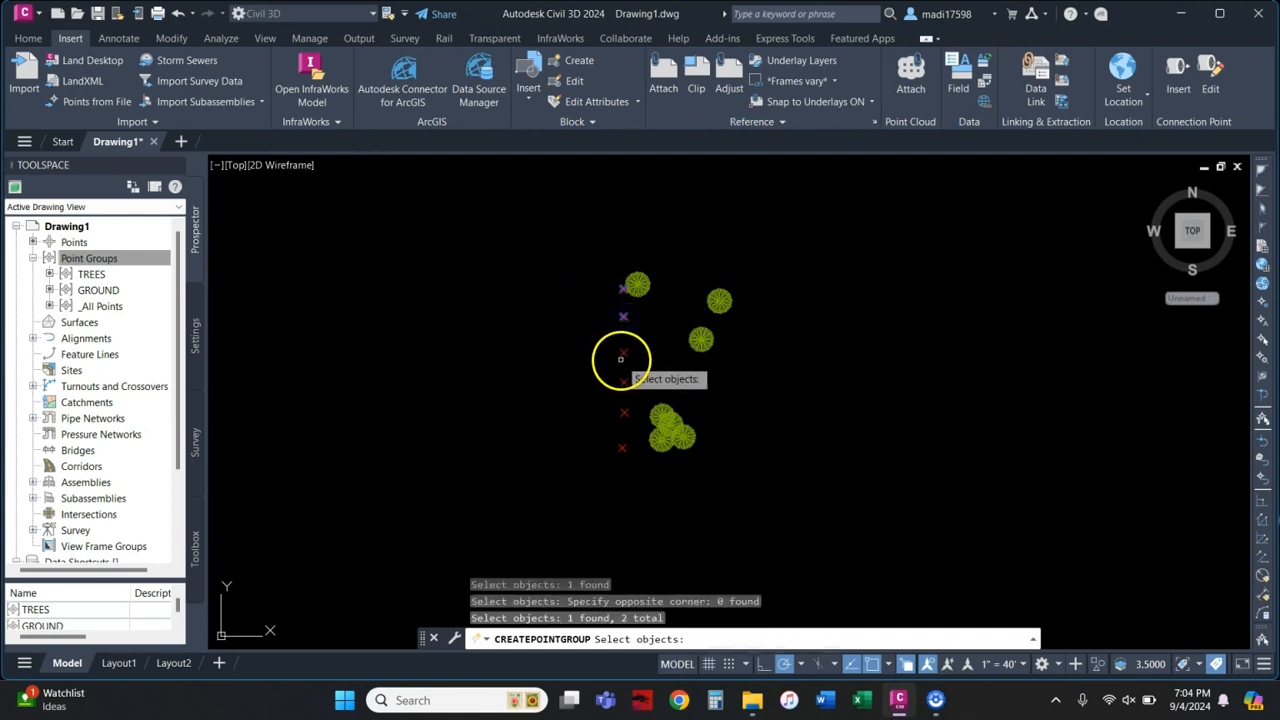
{"action": "left_click", "coordinate": [622, 354]}
{"action": "left_click", "coordinate": [623, 382]}
{"action": "left_click", "coordinate": [625, 456]}
{"action": "left_click", "coordinate": [588, 370]}
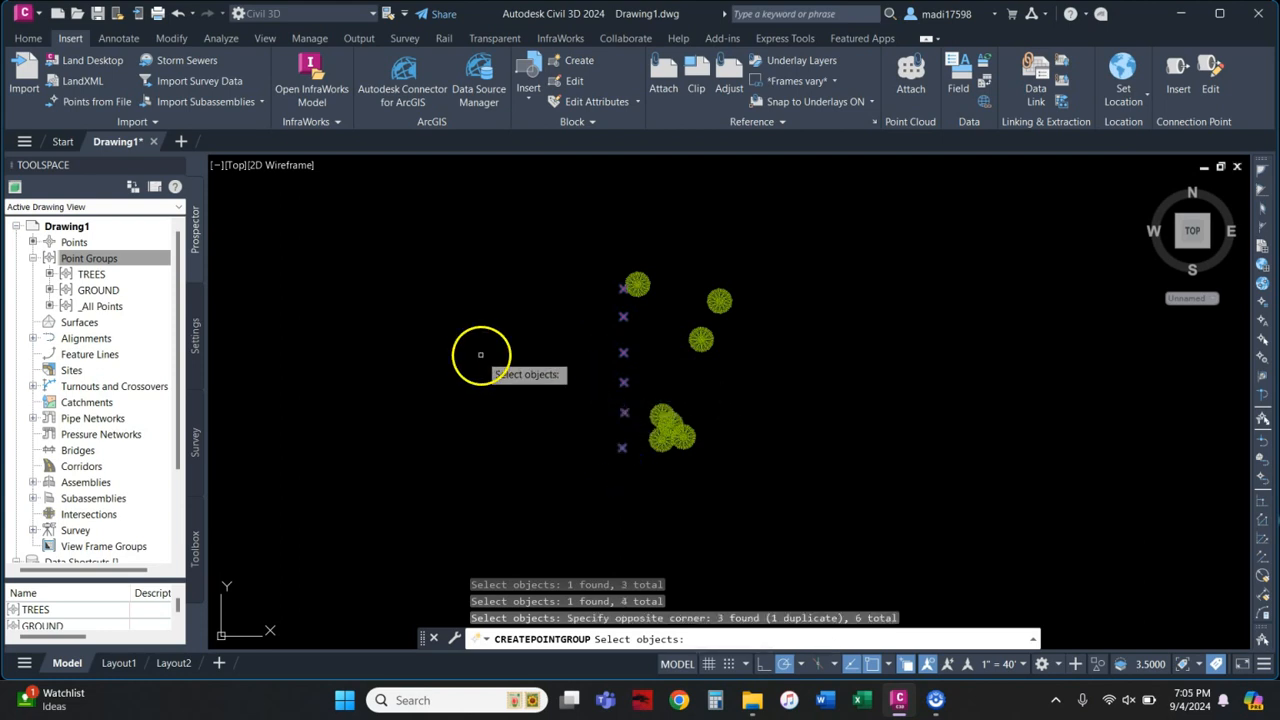
{"action": "key", "text": "Return"}
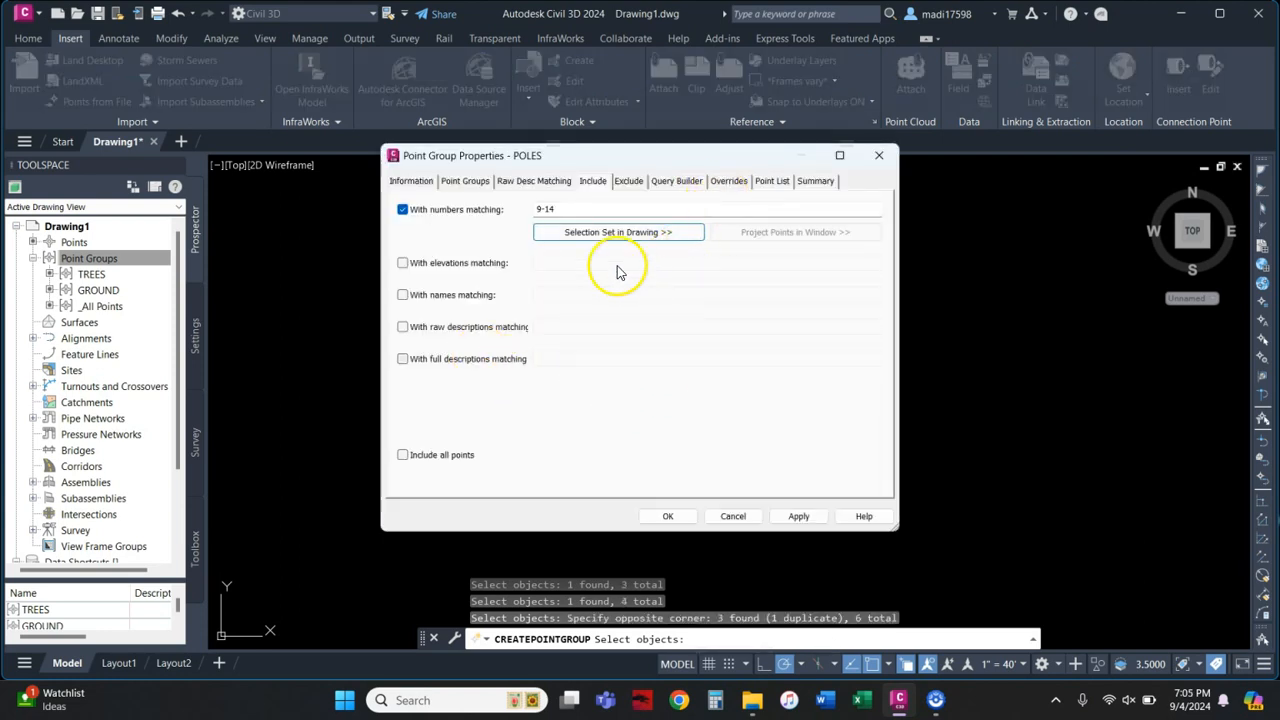
Step: Apply point numbers 9-14, check the Point List, and save the POLES group
{"action": "left_click", "coordinate": [792, 516]}
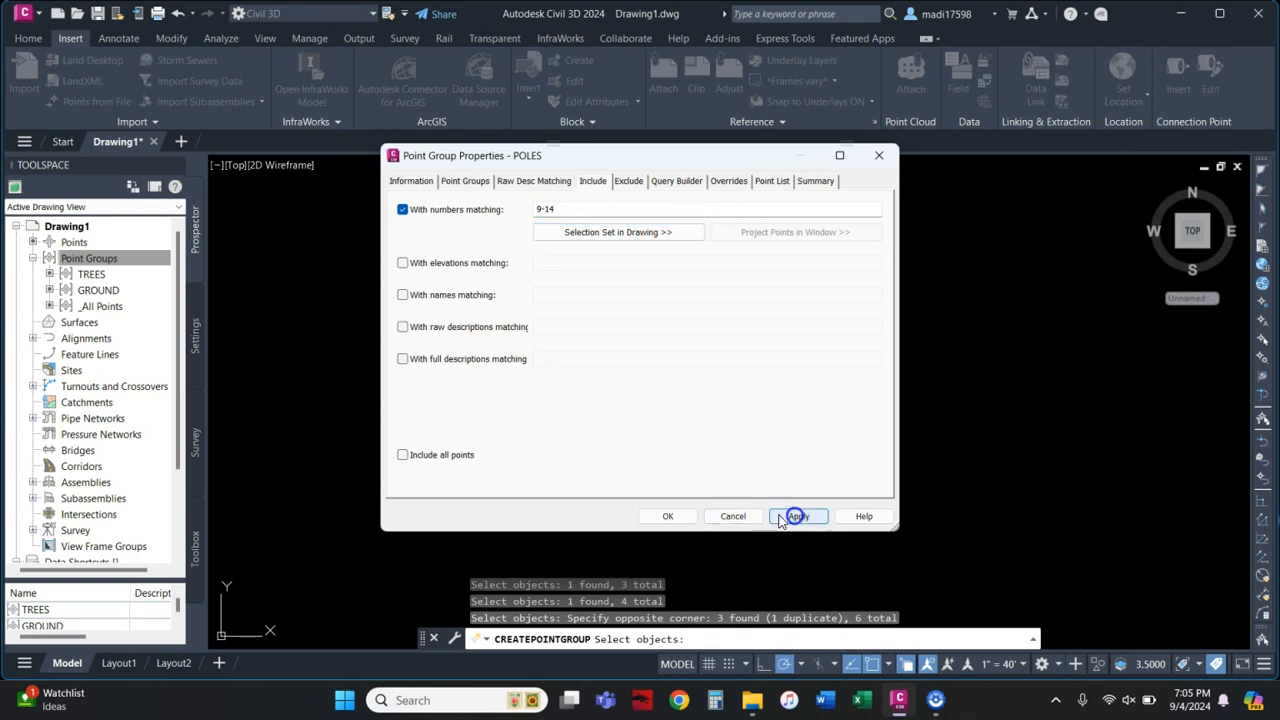
{"action": "left_click", "coordinate": [770, 183]}
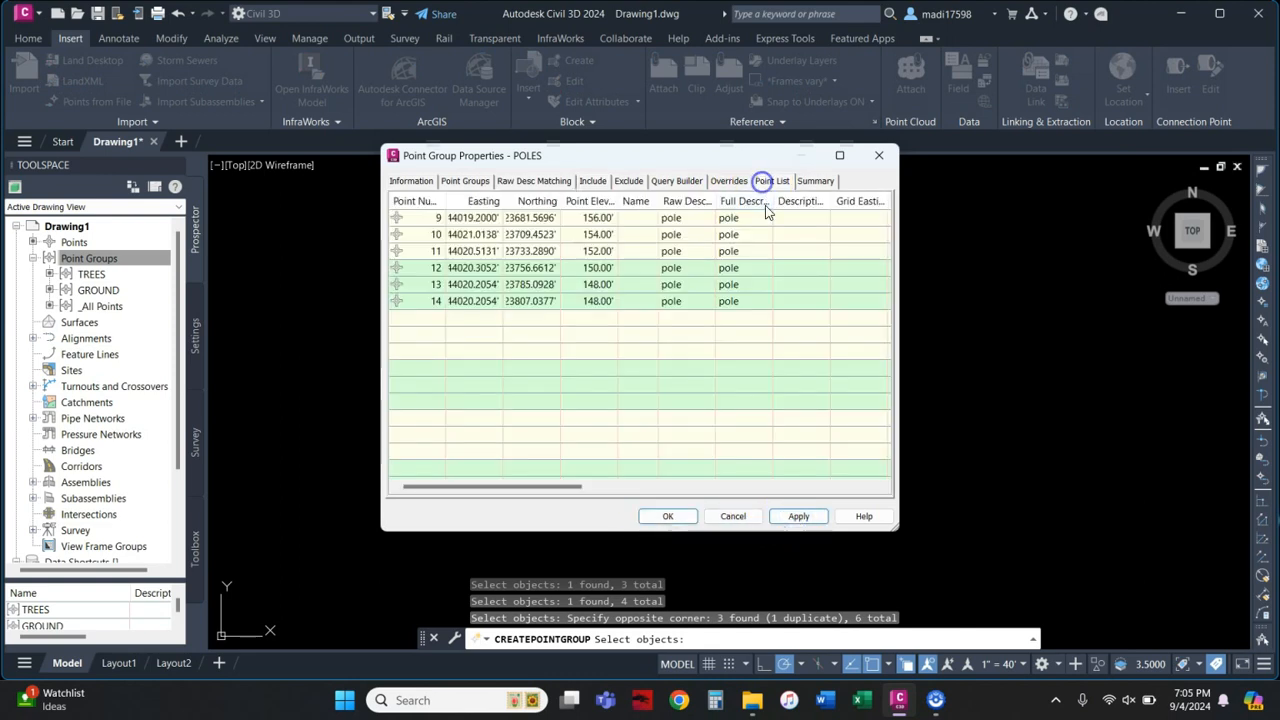
{"action": "left_click", "coordinate": [668, 516]}
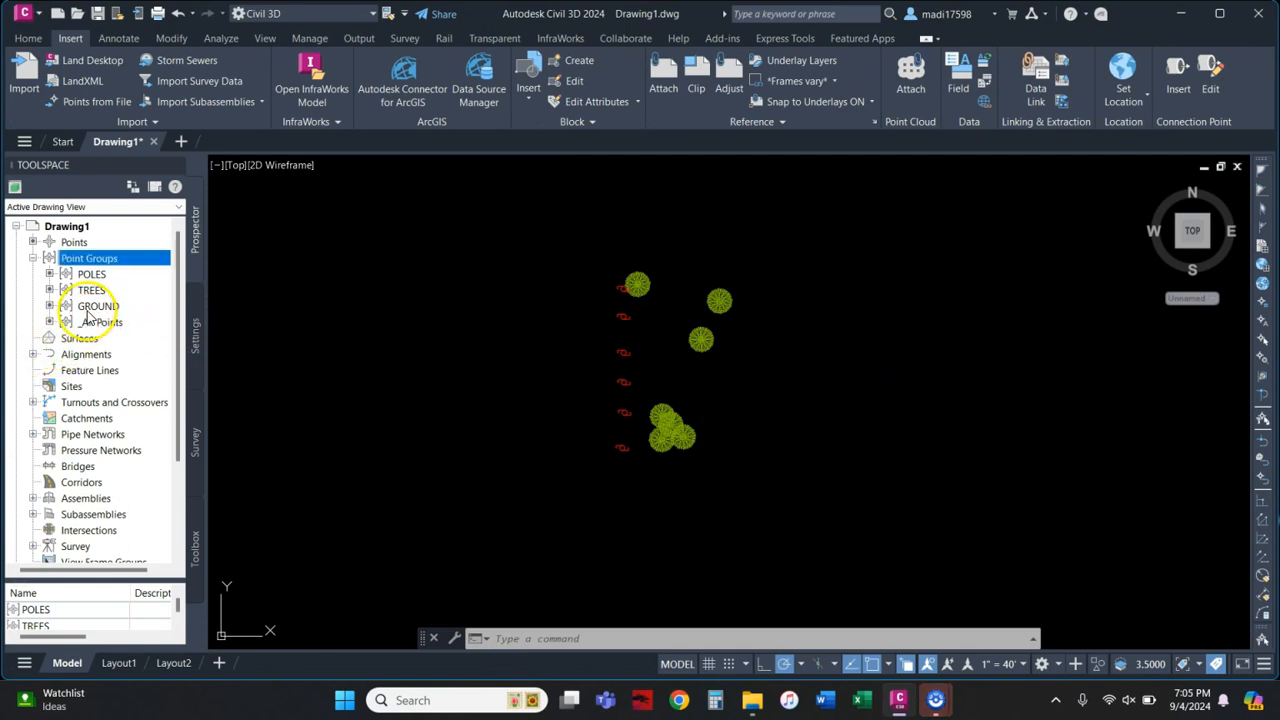
Step: Create a TIN surface named TEST with the Contours 2' and 10' (Background) style, then expand it under Surfaces
{"action": "right_click", "coordinate": [80, 340]}
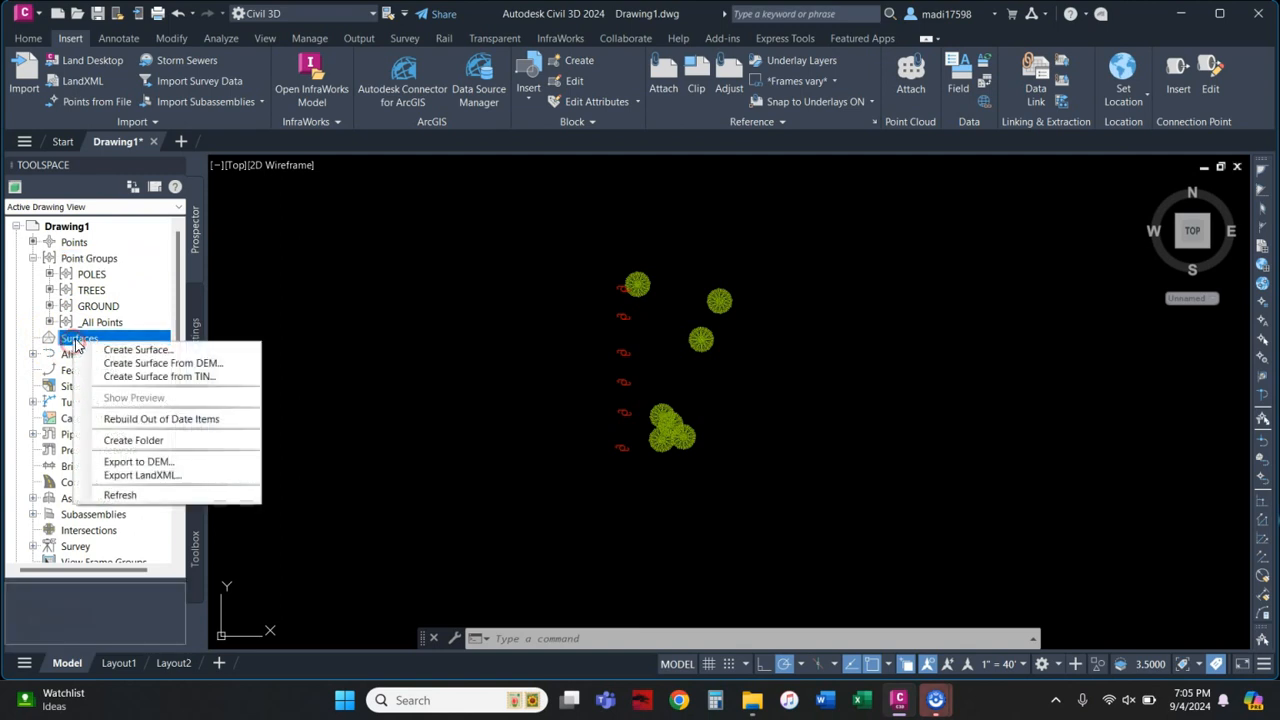
{"action": "left_click", "coordinate": [128, 352]}
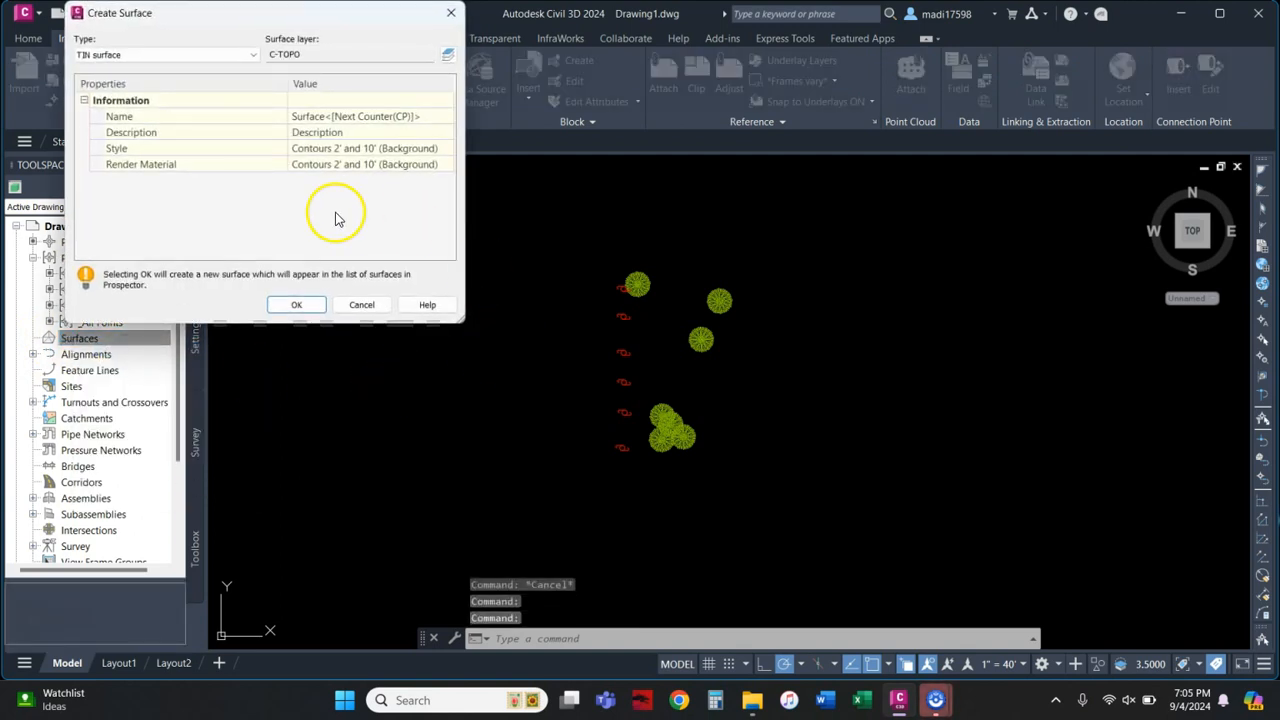
{"action": "left_click", "coordinate": [434, 114]}
{"action": "type", "text": "TEST"}
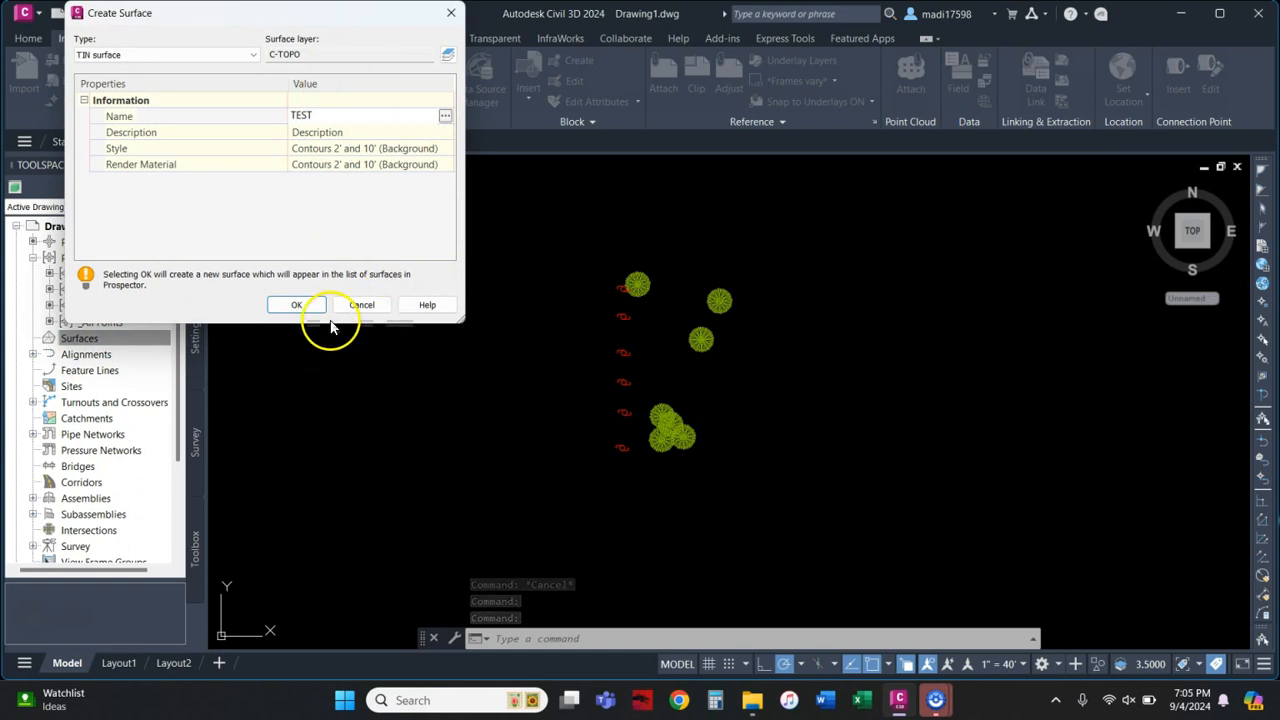
{"action": "left_click", "coordinate": [298, 305]}
{"action": "left_click", "coordinate": [33, 339]}
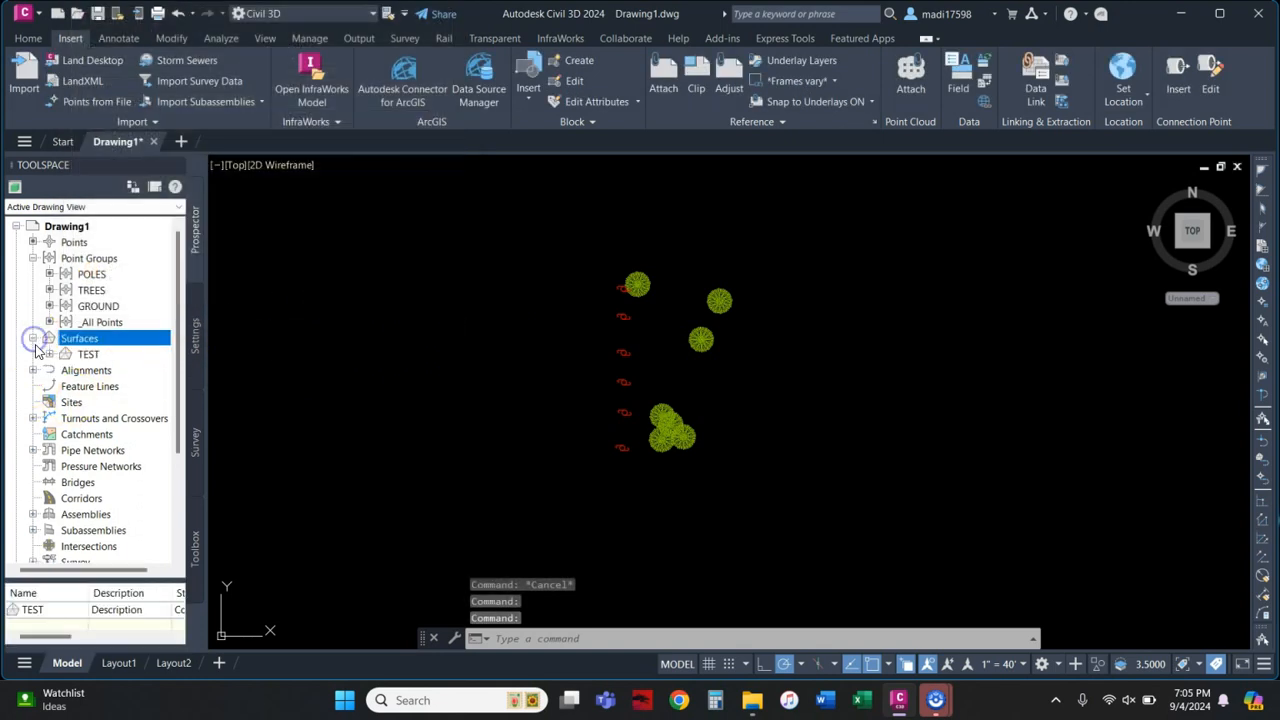
{"action": "left_click", "coordinate": [49, 355]}
Step: Add the GROUND point group to the TEST surface definition
{"action": "left_click", "coordinate": [65, 401]}
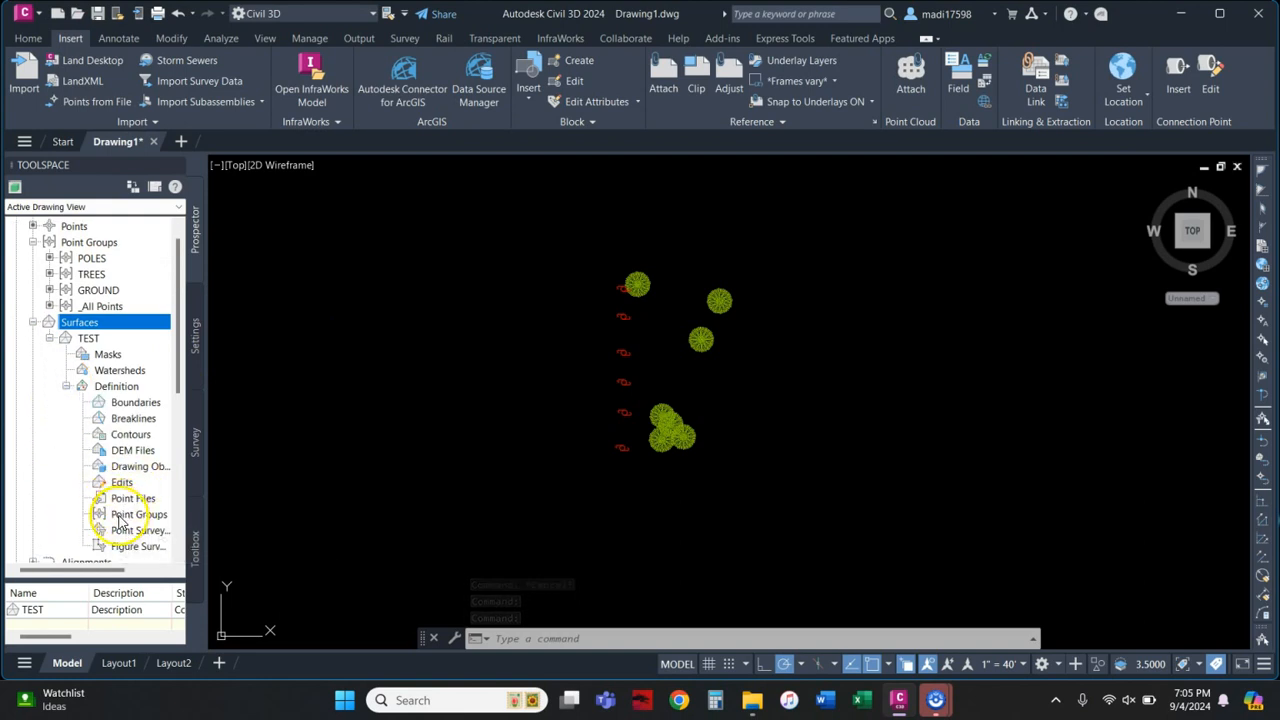
{"action": "right_click", "coordinate": [128, 515]}
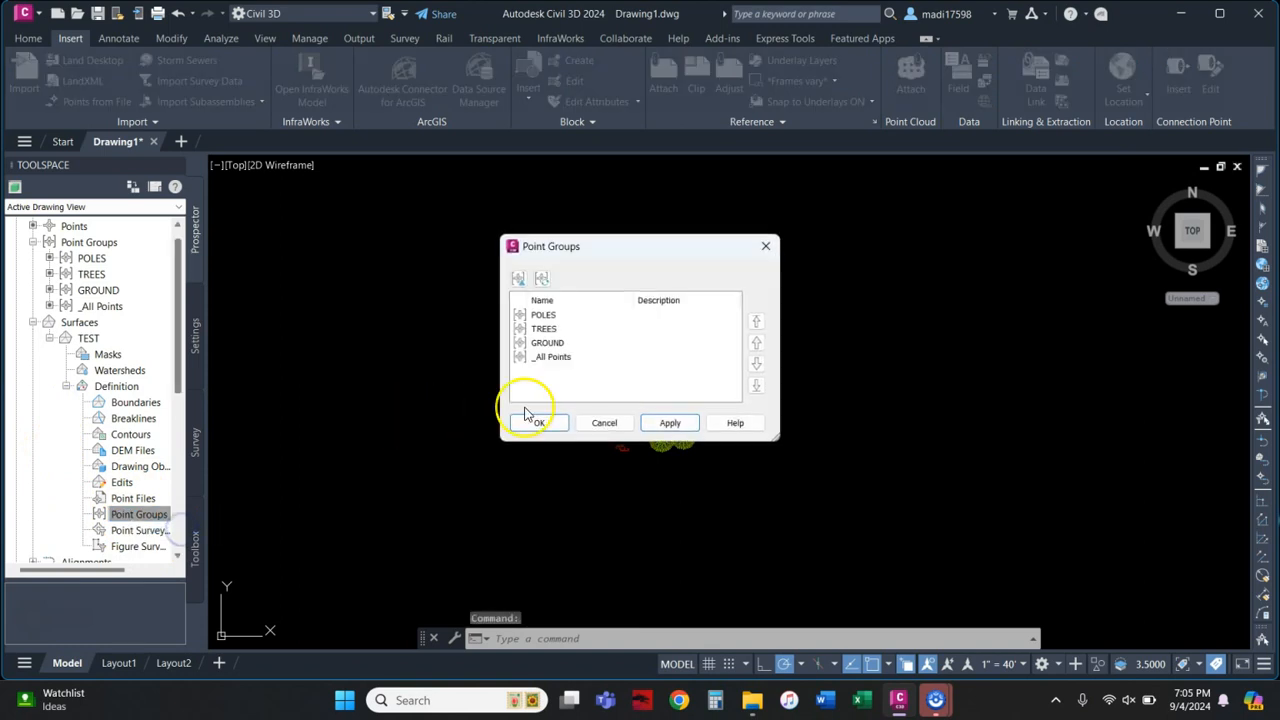
{"action": "left_click", "coordinate": [547, 342]}
{"action": "left_click", "coordinate": [660, 424]}
{"action": "left_click", "coordinate": [541, 424]}
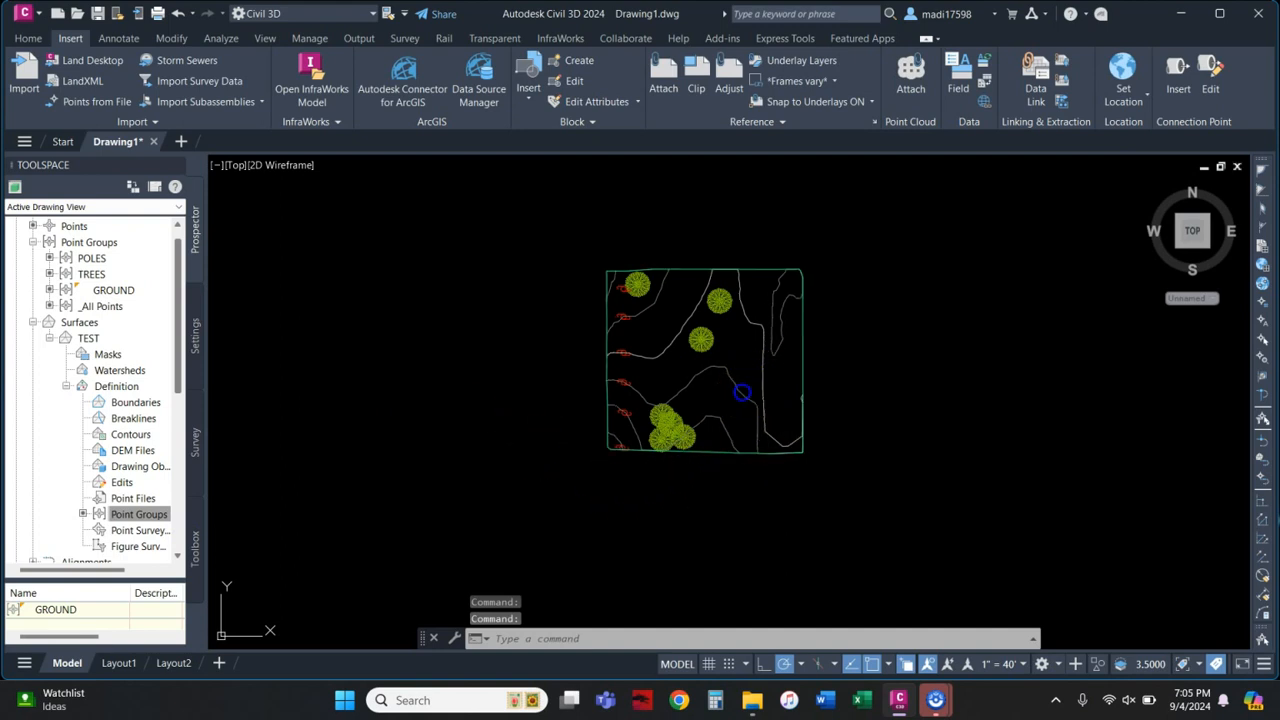
Step: Inspect the contoured TEST surface, recentring the view on the site
{"action": "left_click", "coordinate": [744, 386]}
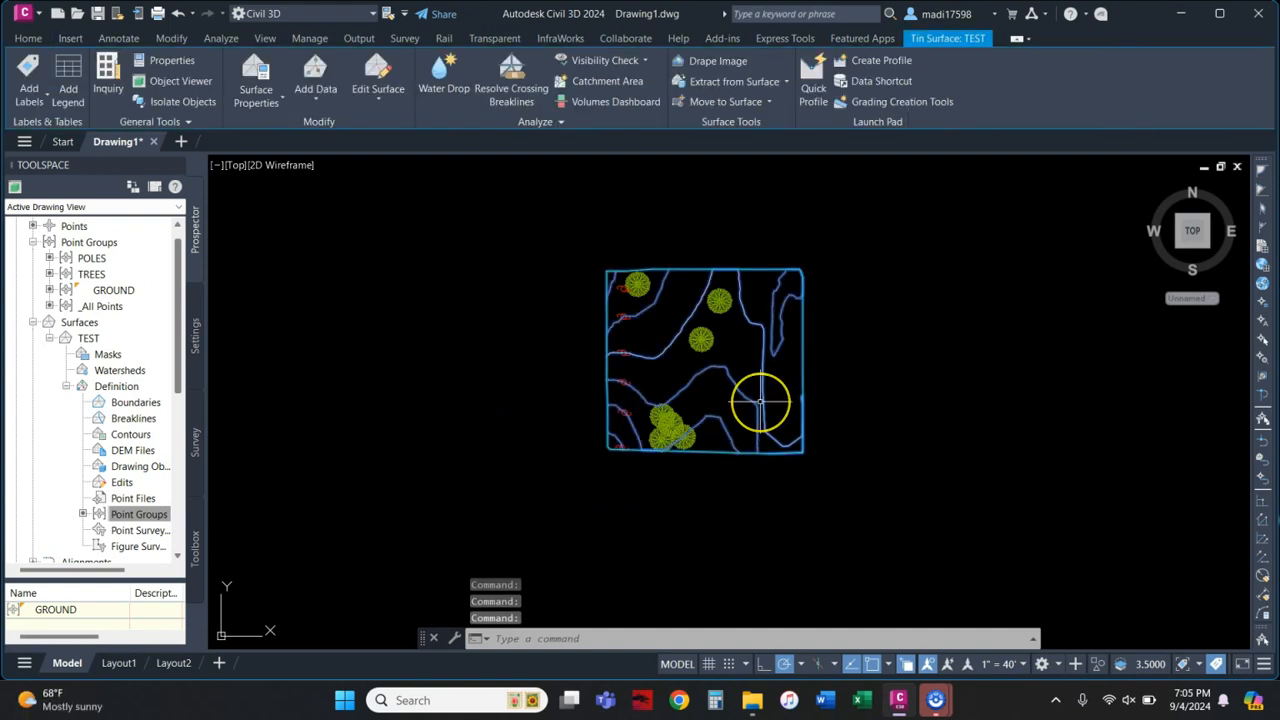
{"action": "key", "text": "Escape"}
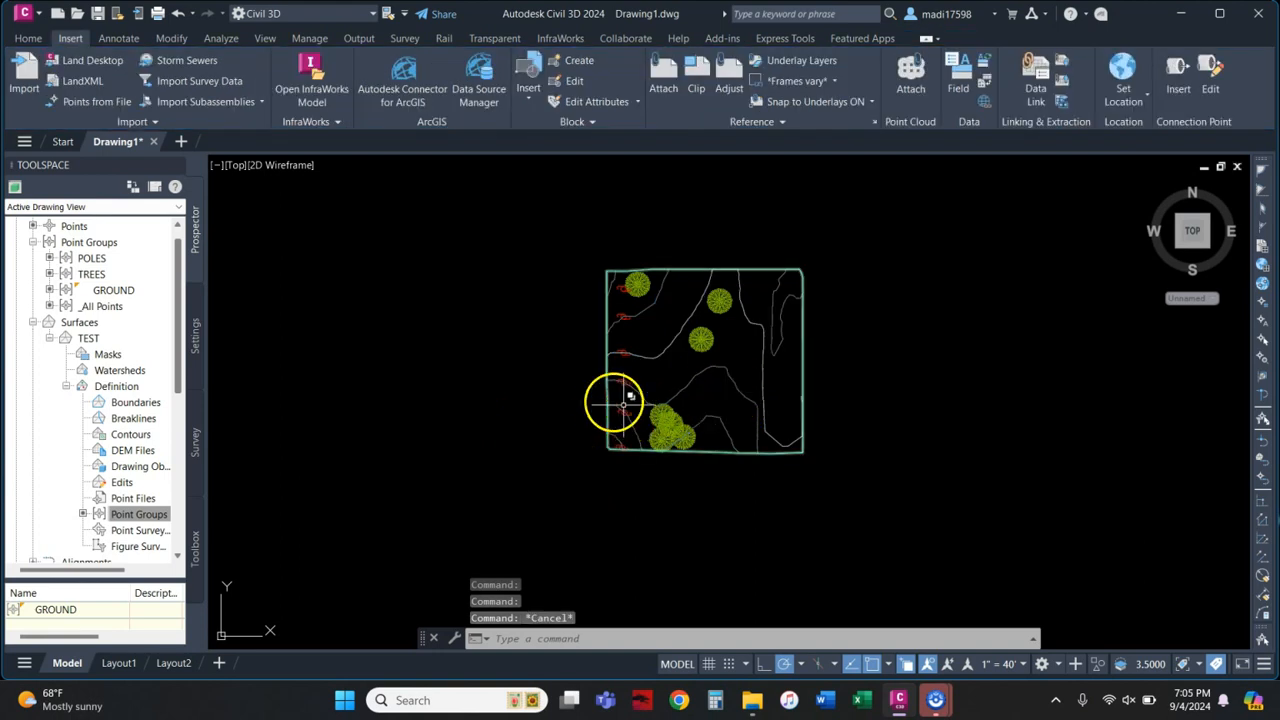
{"action": "scroll", "coordinate": [622, 410], "scroll_direction": "up", "scroll_amount": 4}
{"action": "scroll", "coordinate": [627, 418], "scroll_direction": "down", "scroll_amount": 2}
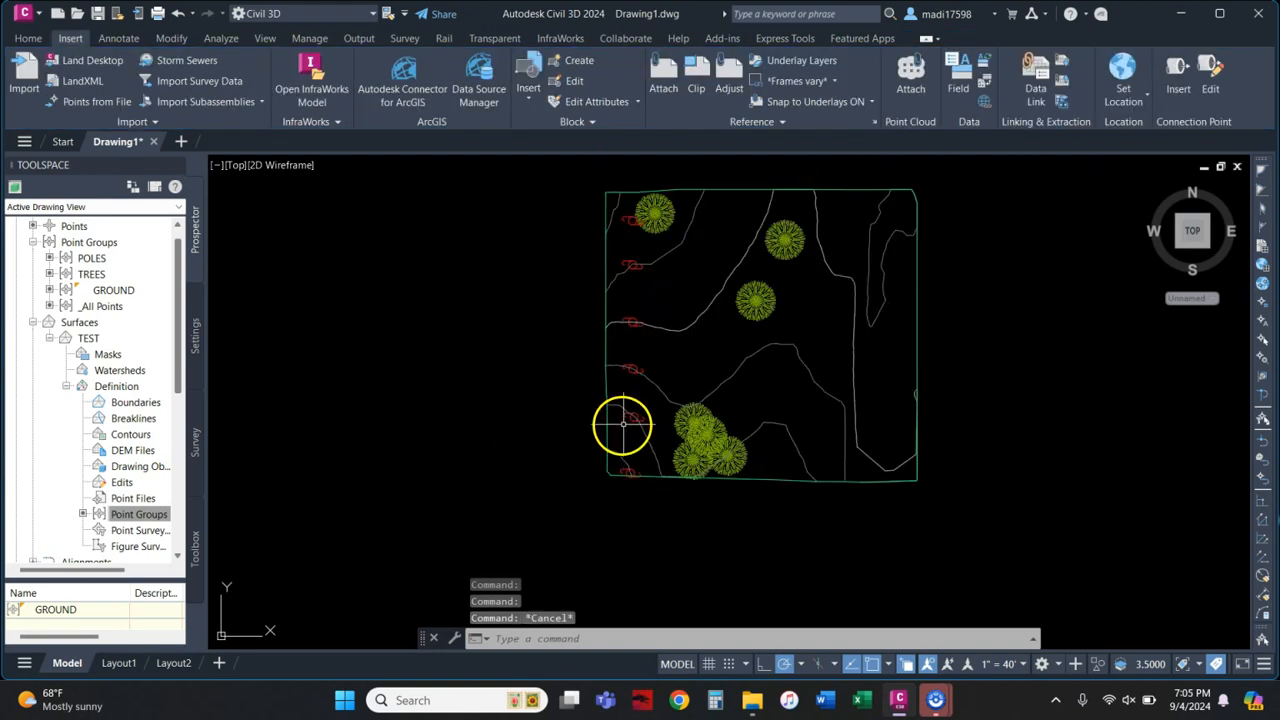
{"action": "left_click", "coordinate": [765, 345]}
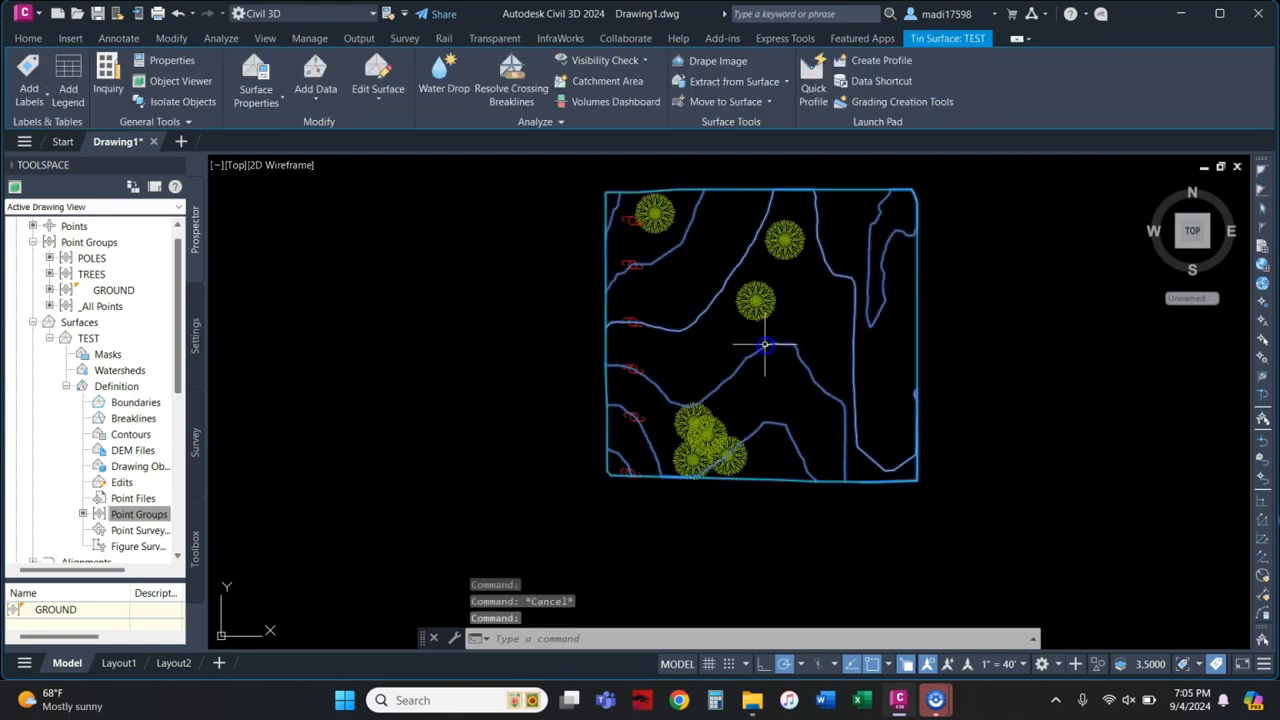
{"action": "middle_click_drag", "start_coordinate": [739, 347], "coordinate": [681, 405]}
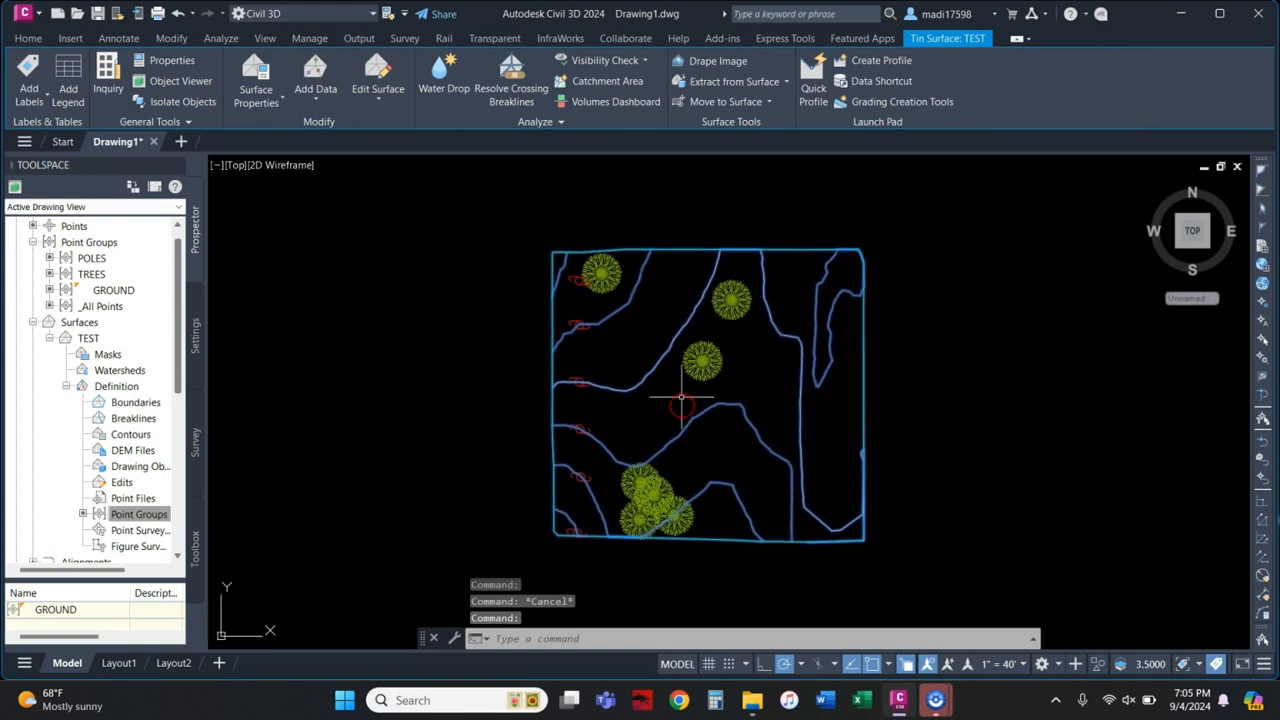
{"action": "key", "text": "Escape"}
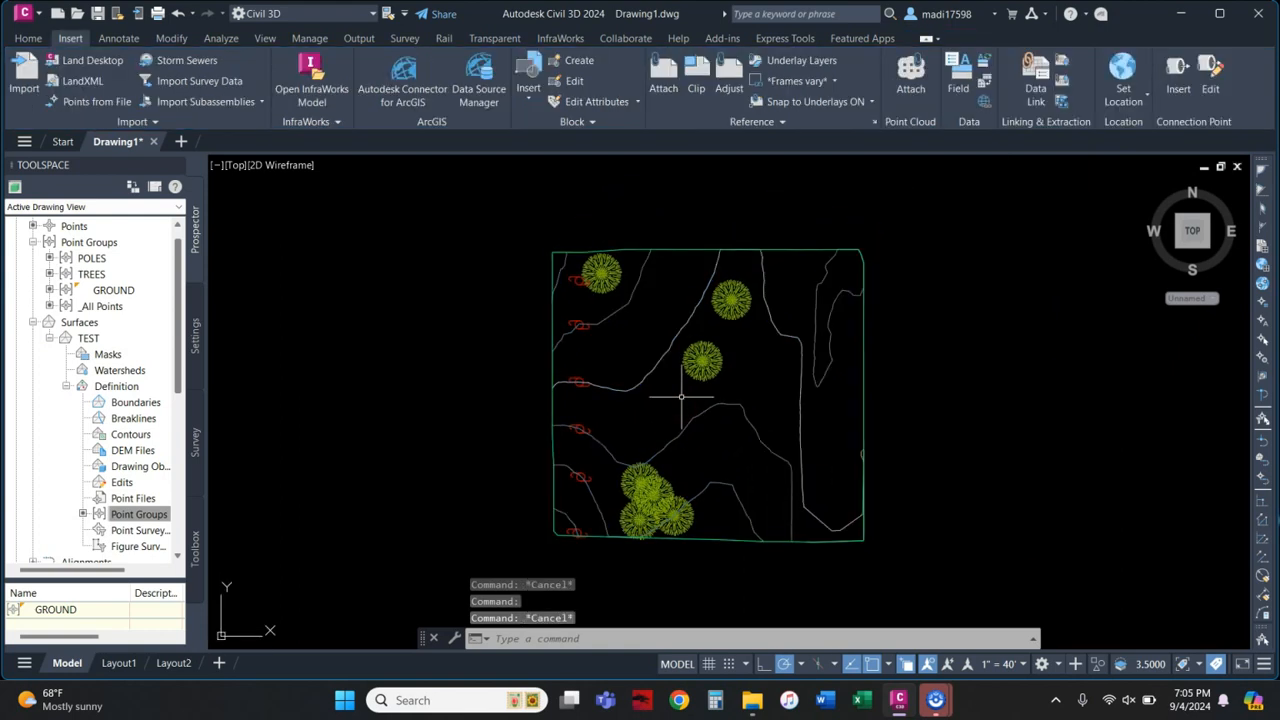
{"action": "left_click", "coordinate": [36, 43]}
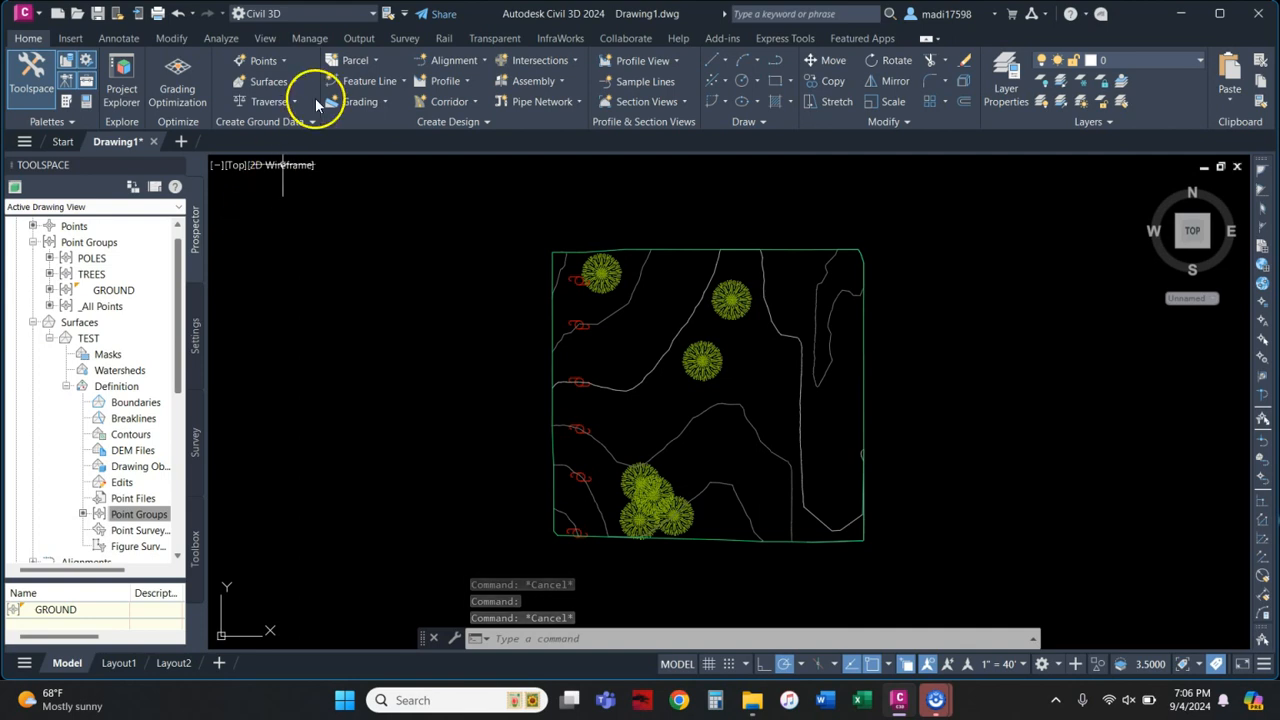
Step: Preview the intersection, alignment and slope submenus in the Points menu, then open Point Creation Tools
{"action": "left_click", "coordinate": [283, 60]}
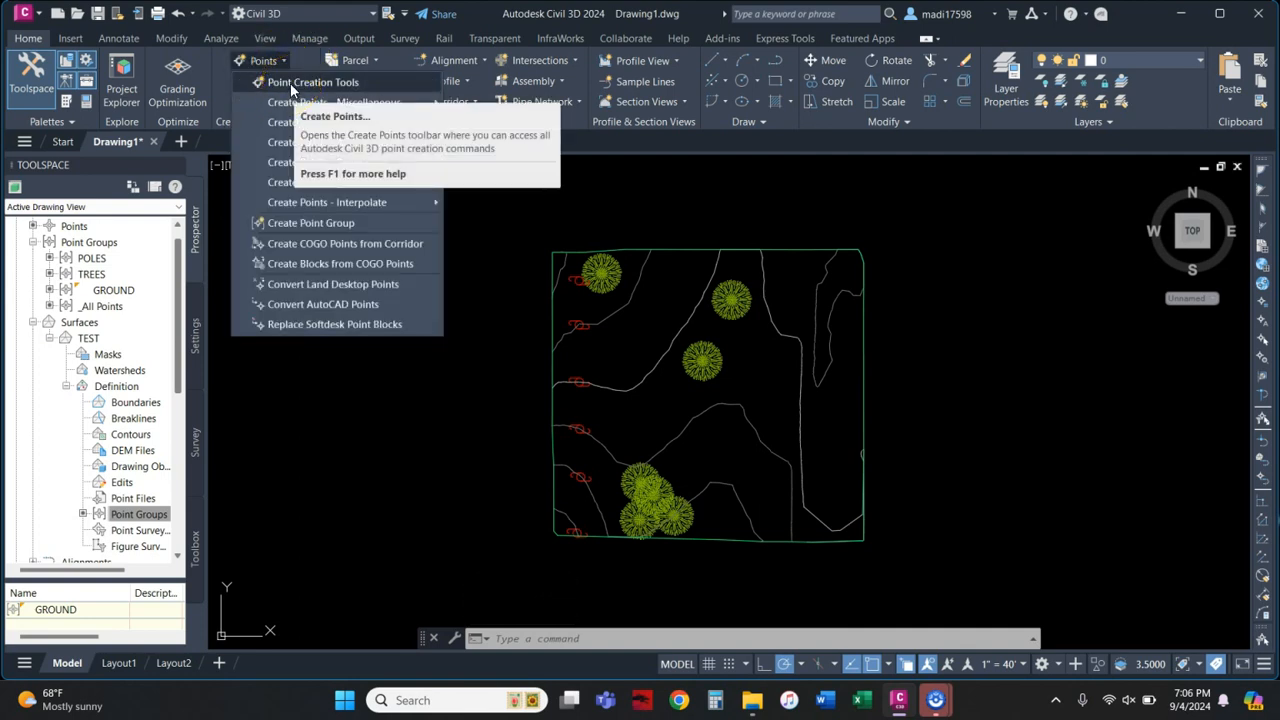
{"action": "mouse_move", "coordinate": [306, 107]}
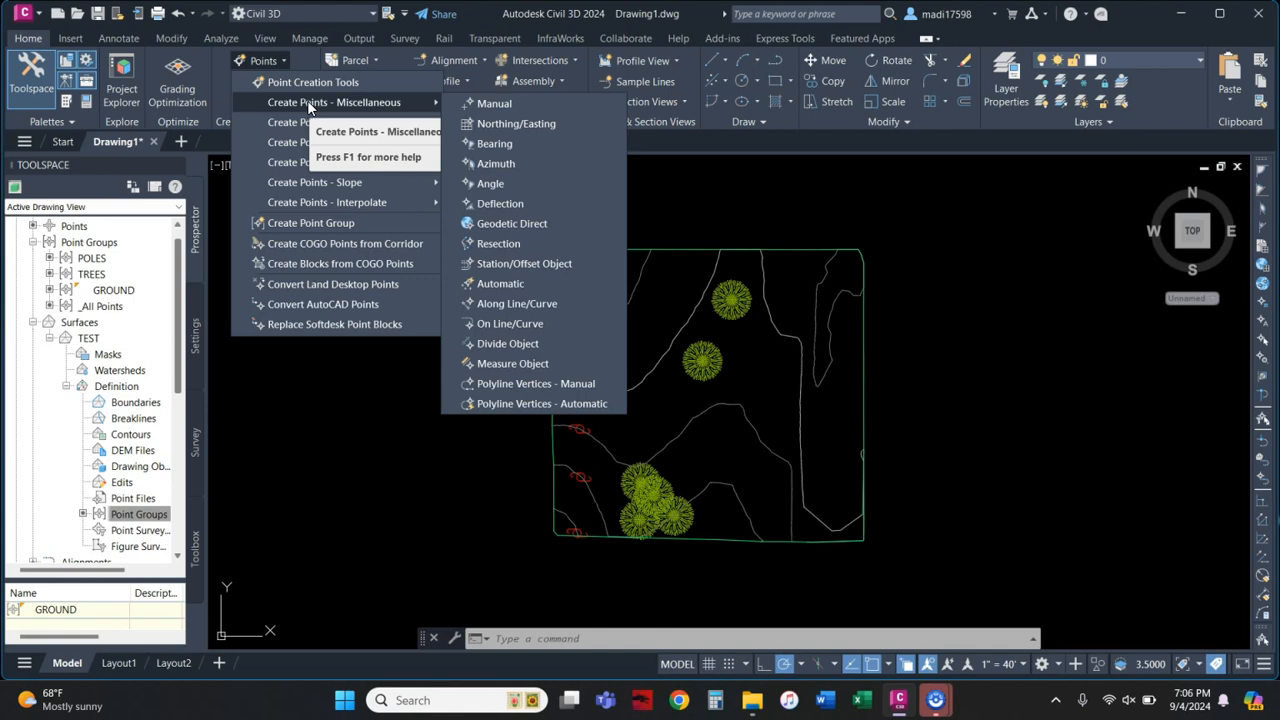
{"action": "left_click", "coordinate": [314, 122]}
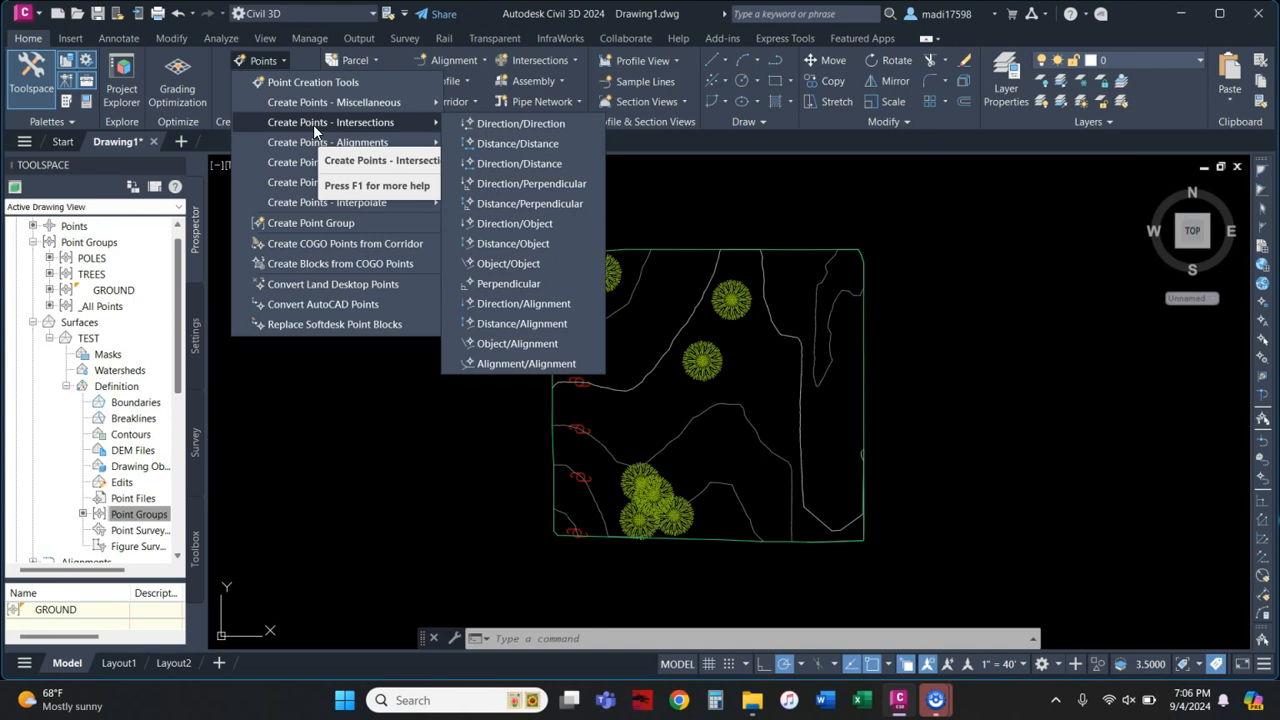
{"action": "left_click", "coordinate": [313, 142]}
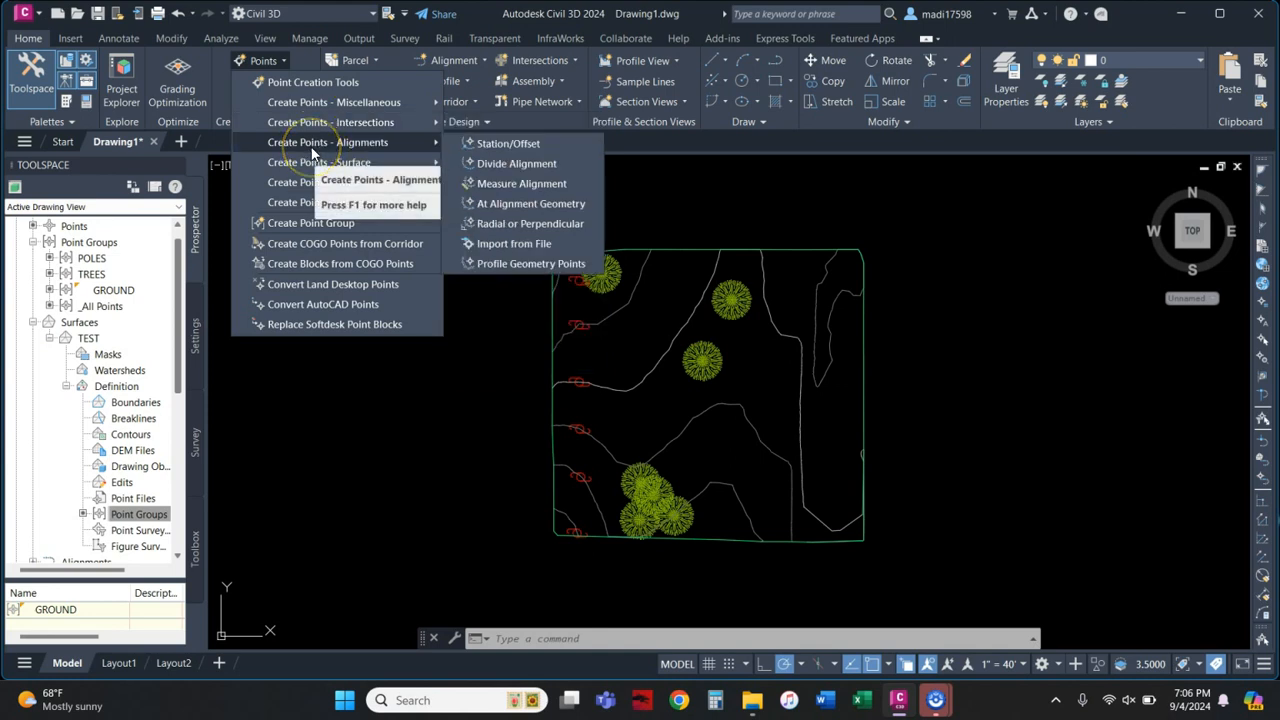
{"action": "left_click", "coordinate": [303, 183]}
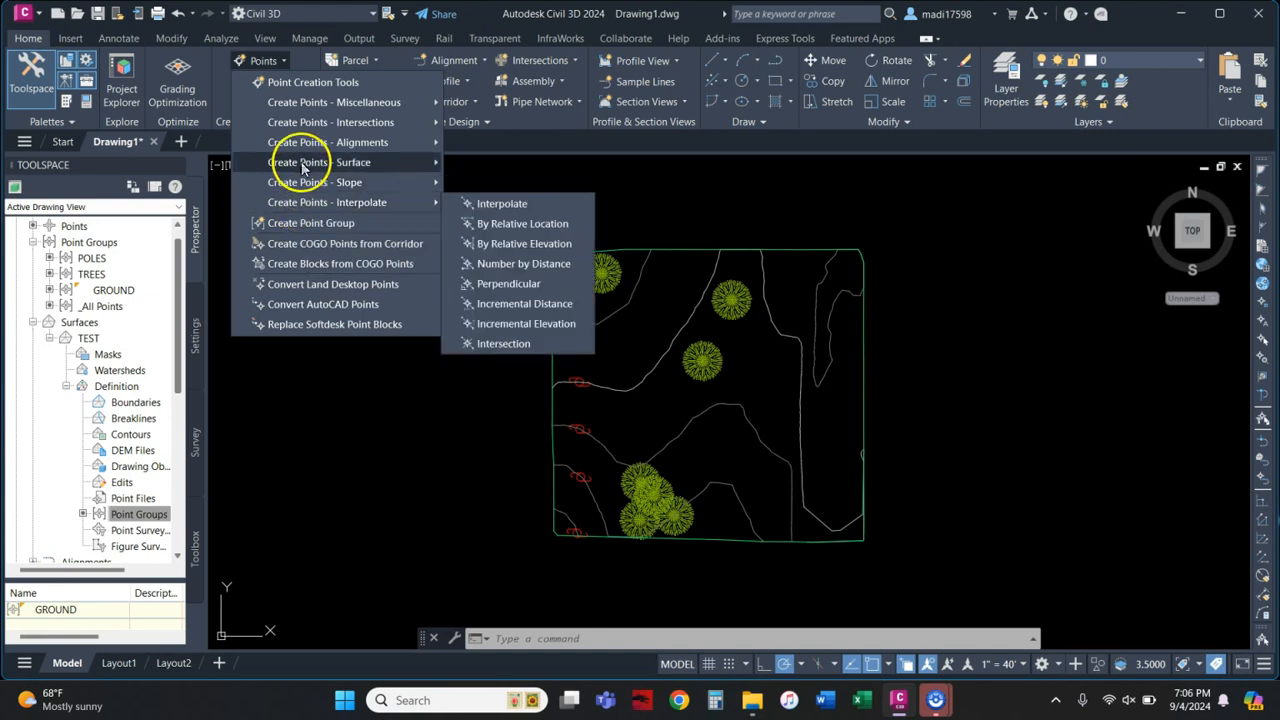
{"action": "left_click", "coordinate": [313, 82]}
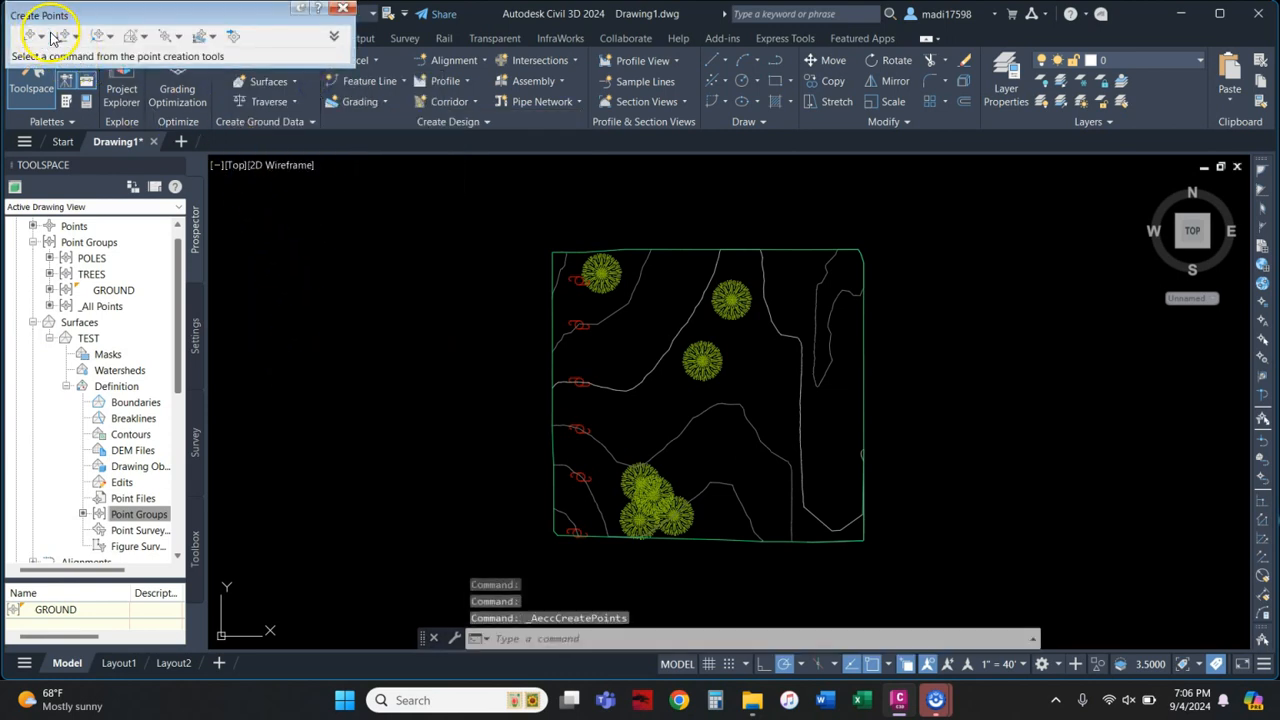
Step: Preview the intersection, alignment and other point creation method lists on the Create Points toolbar
{"action": "left_click", "coordinate": [76, 36]}
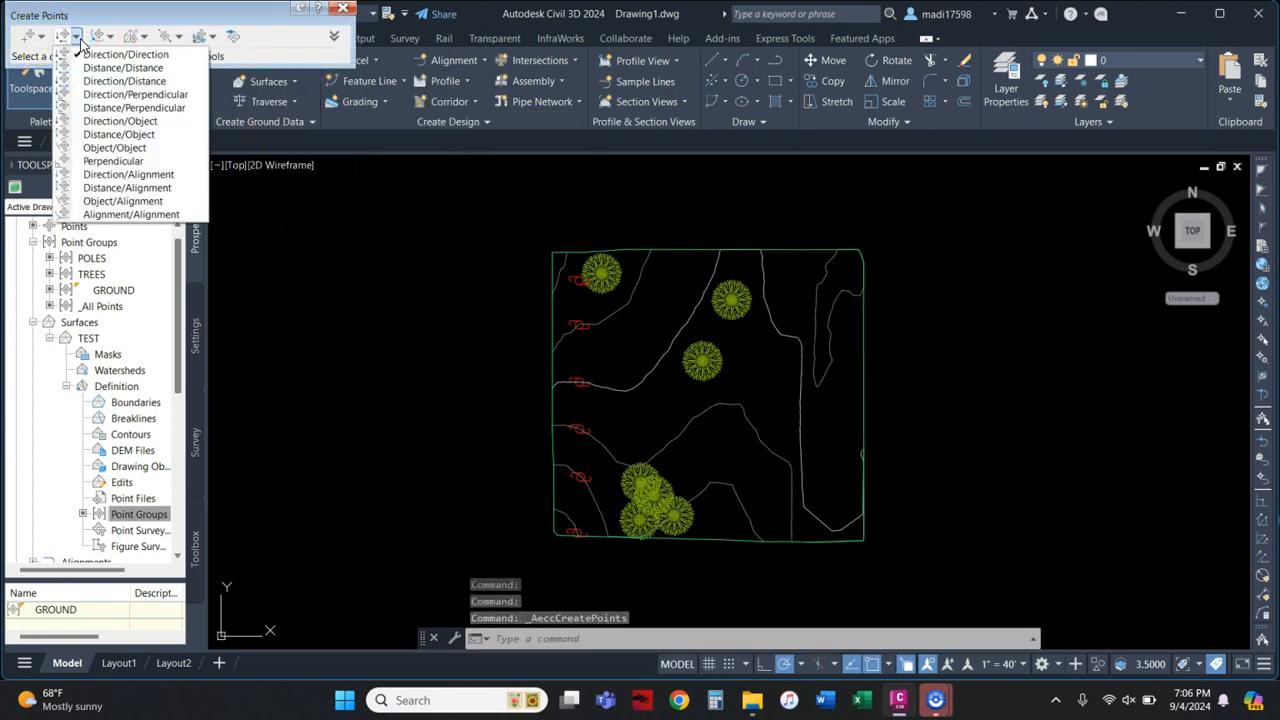
{"action": "left_click", "coordinate": [145, 37]}
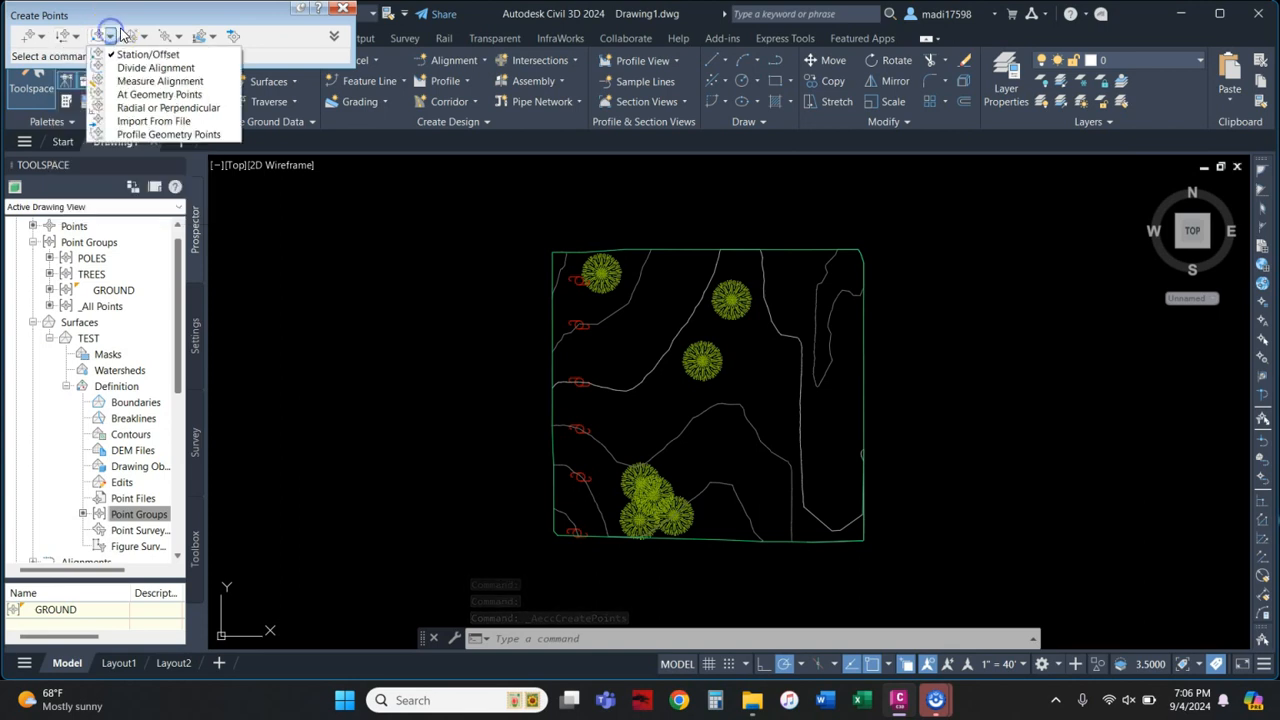
{"action": "left_click", "coordinate": [178, 37]}
{"action": "left_click", "coordinate": [212, 37]}
{"action": "left_click", "coordinate": [212, 37]}
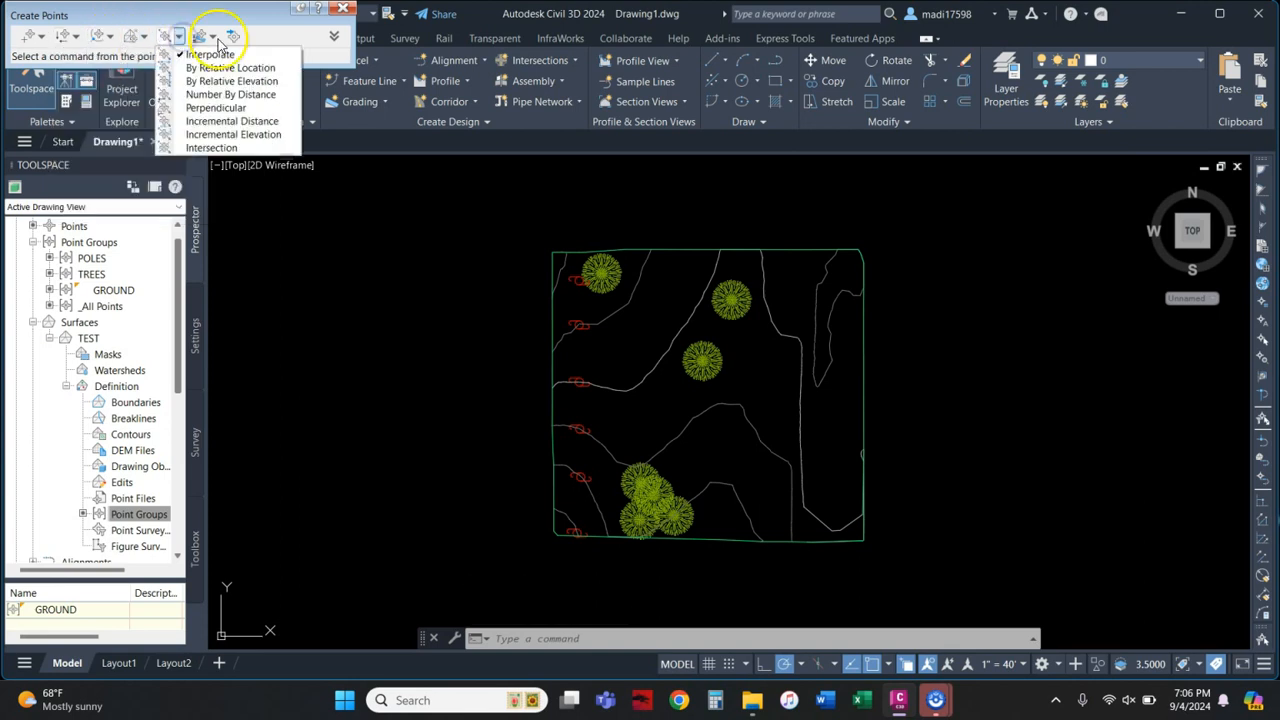
{"action": "left_click", "coordinate": [237, 38]}
{"action": "left_click", "coordinate": [36, 37]}
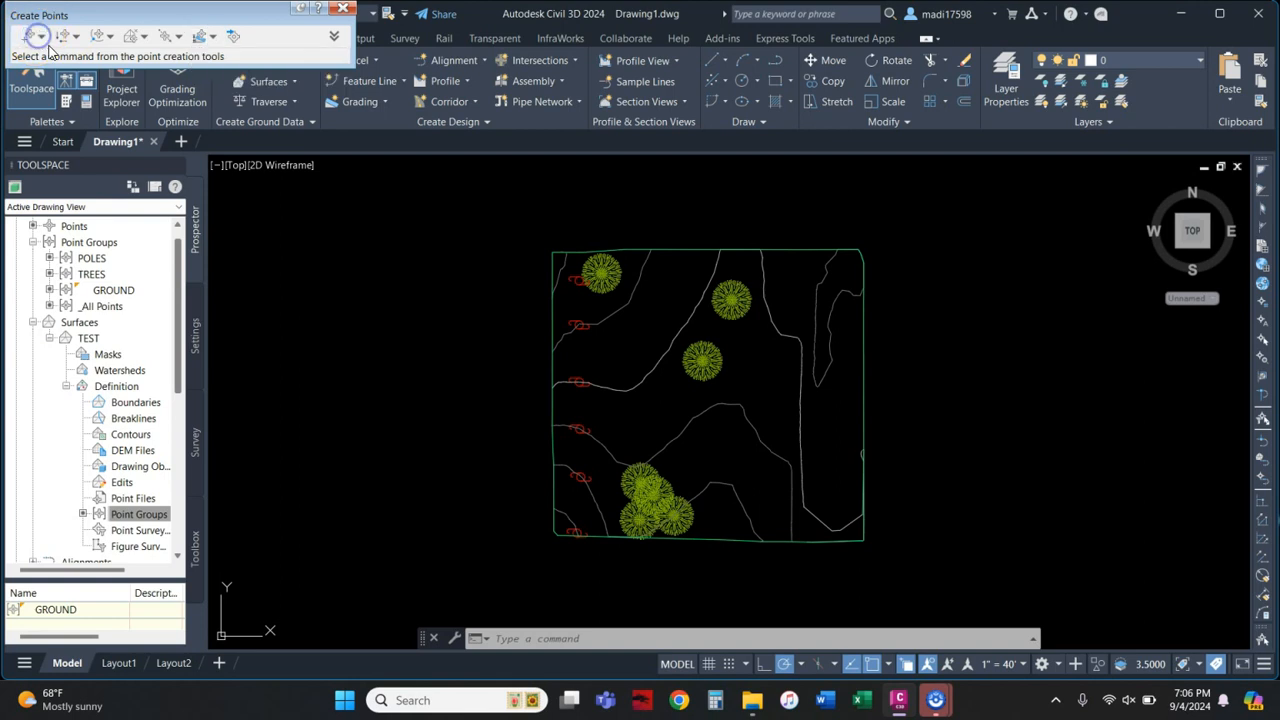
Step: Manually place a point near the site centre with description HYDRANT and the default elevation
{"action": "left_click", "coordinate": [42, 38]}
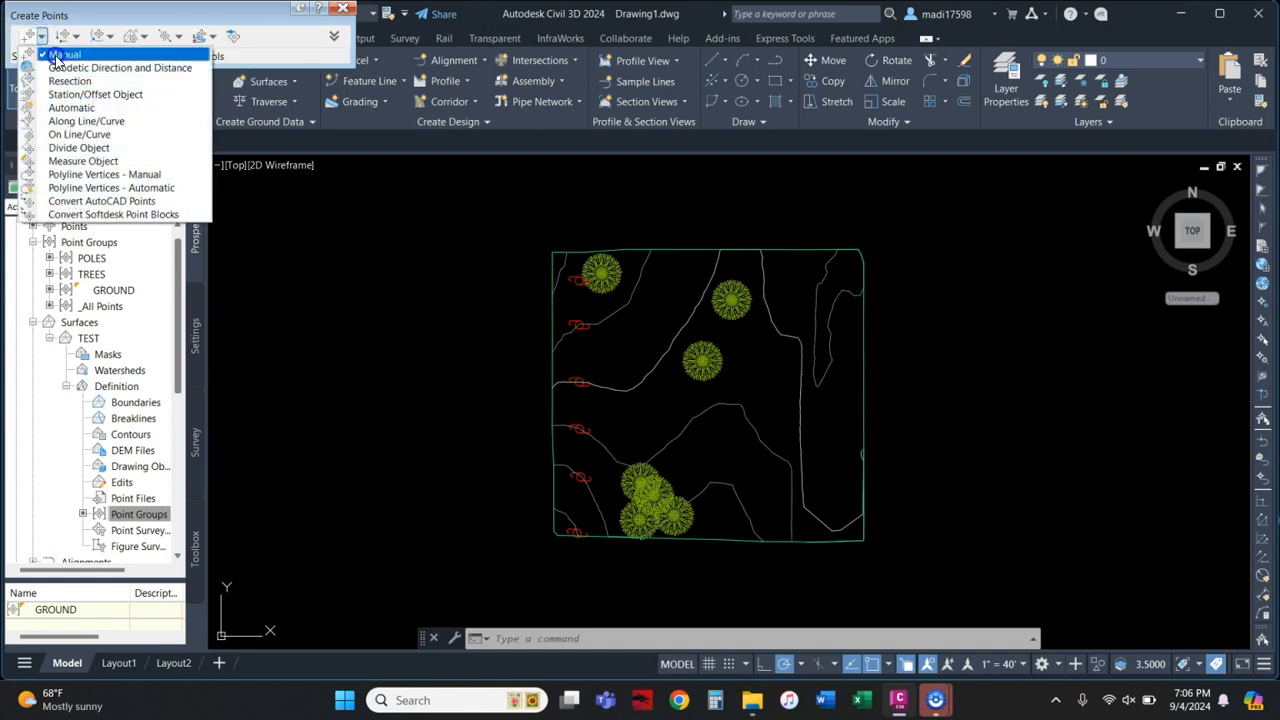
{"action": "left_click", "coordinate": [64, 55]}
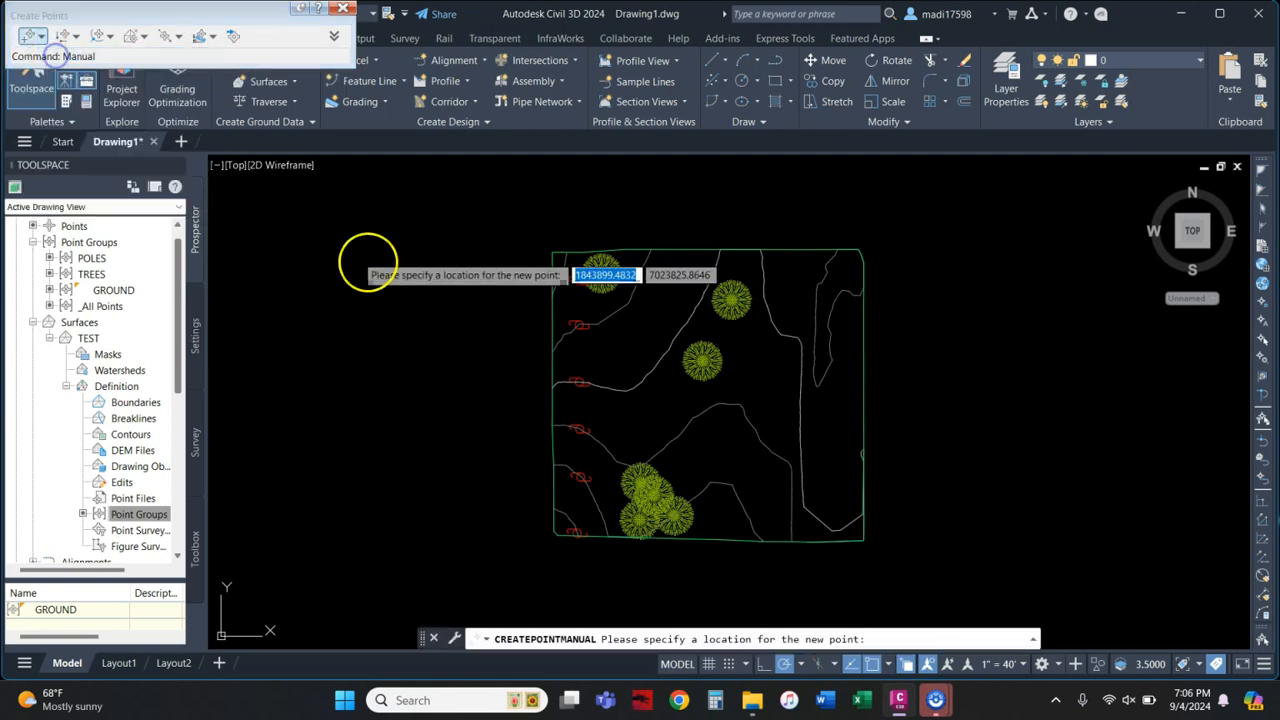
{"action": "left_click", "coordinate": [712, 443]}
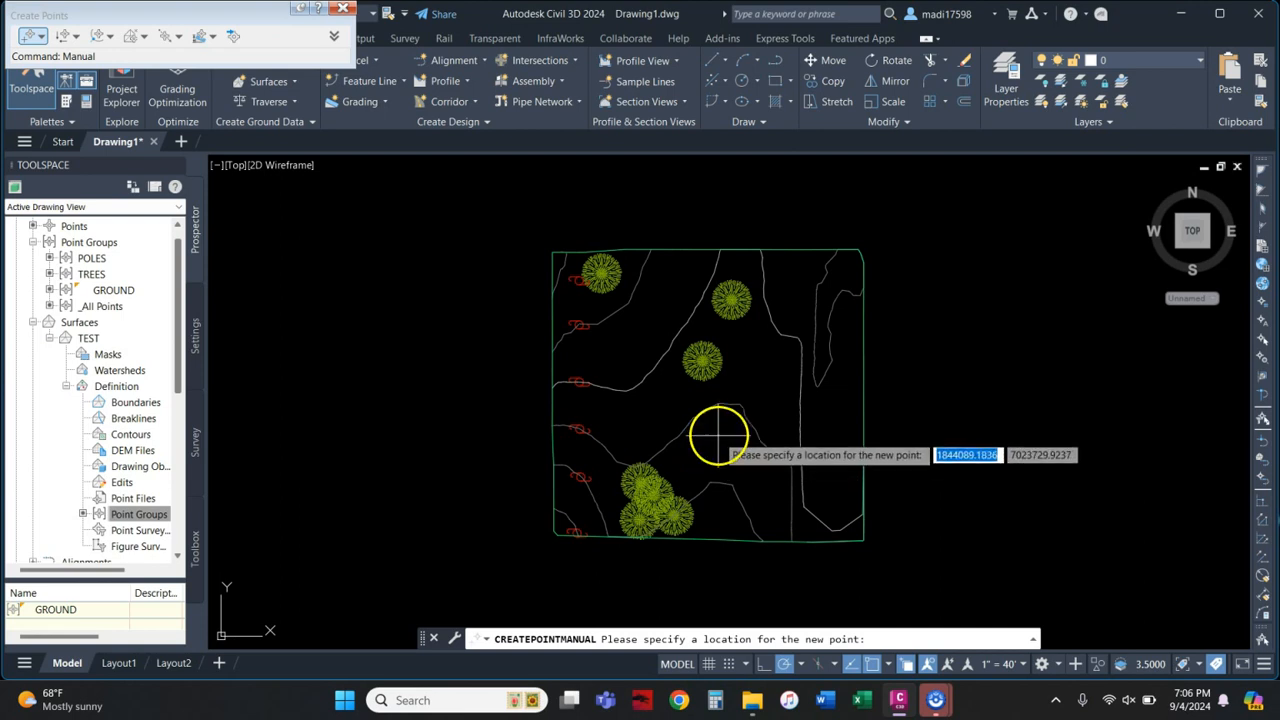
{"action": "left_click", "coordinate": [719, 435]}
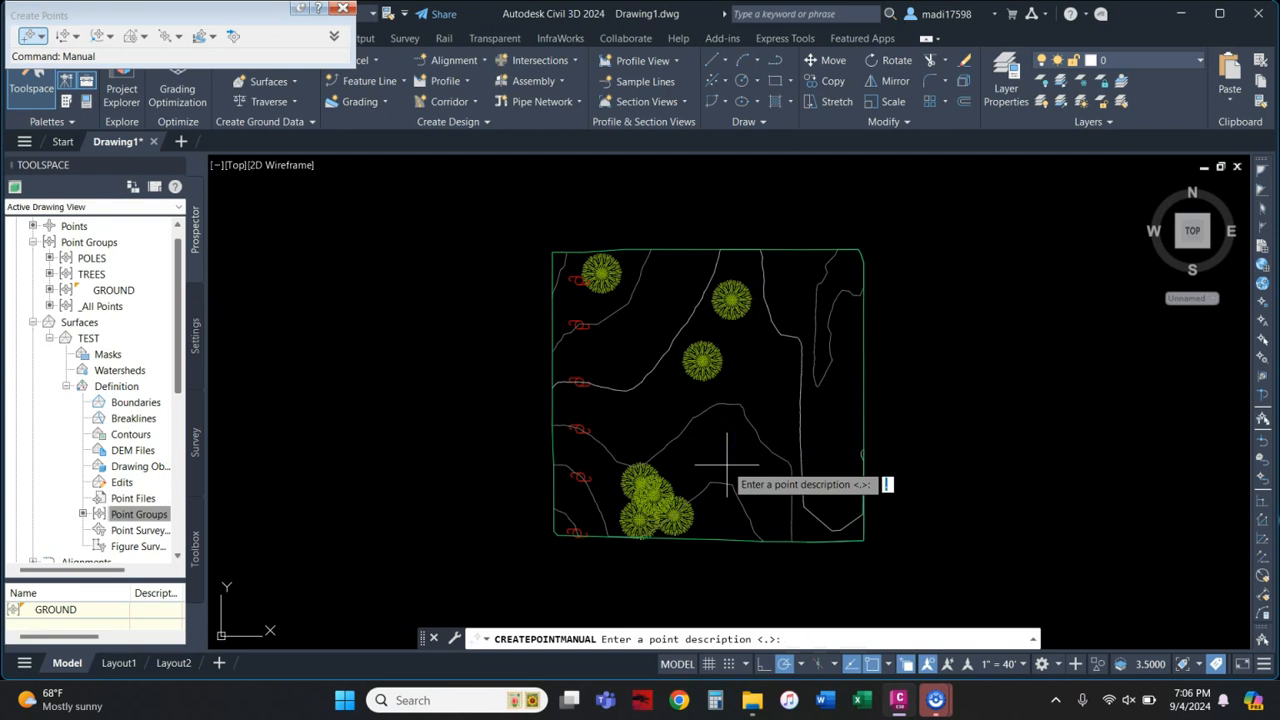
{"action": "type", "text": "HYDRANT"}
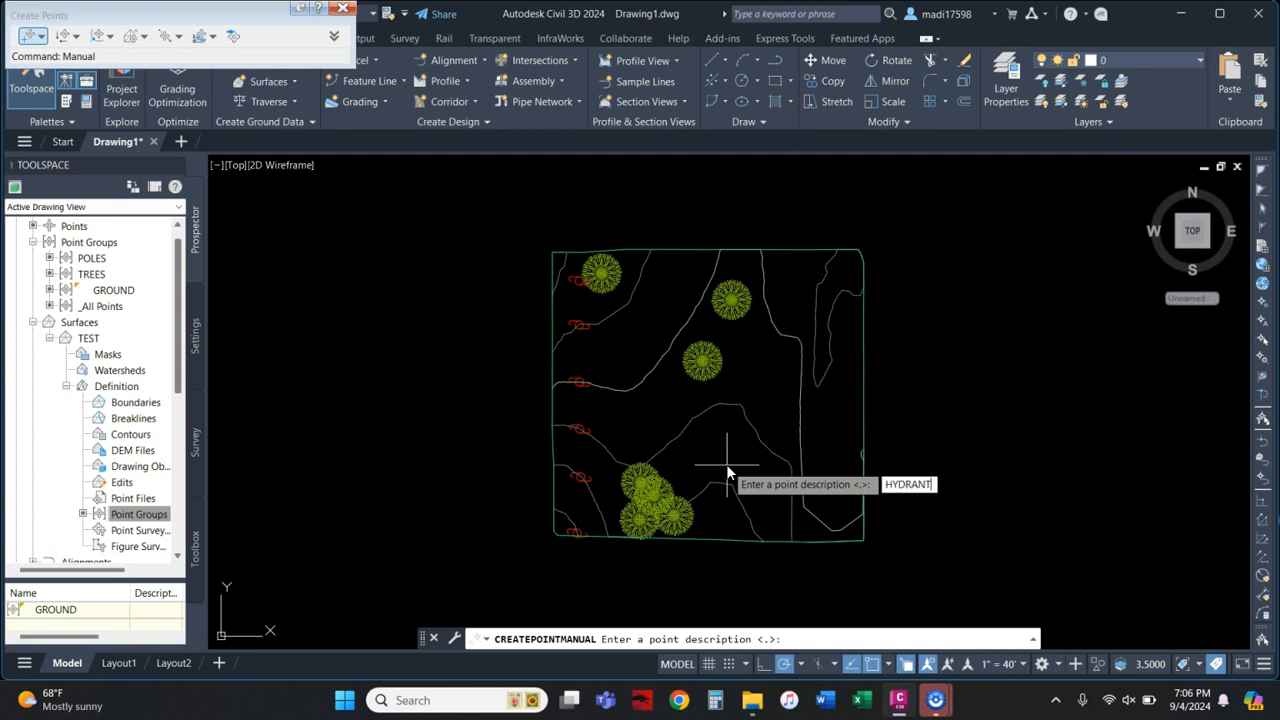
{"action": "key", "text": "Return"}
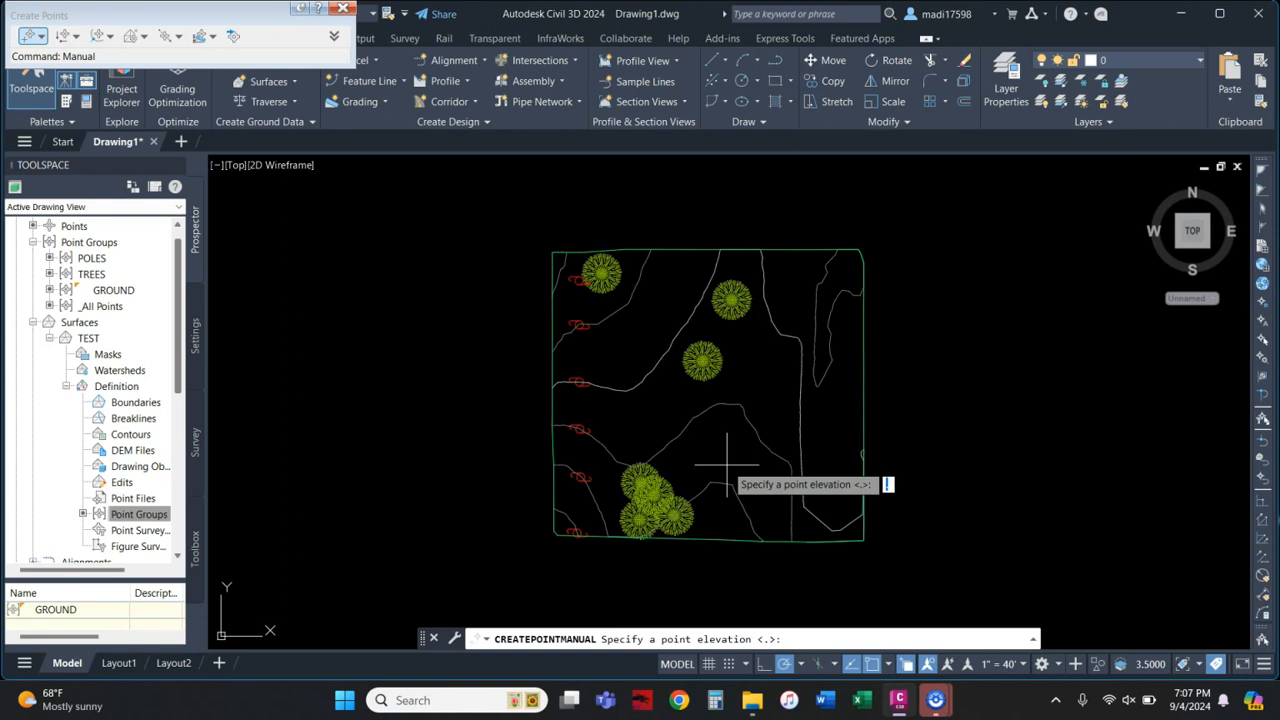
{"action": "key", "text": "Return"}
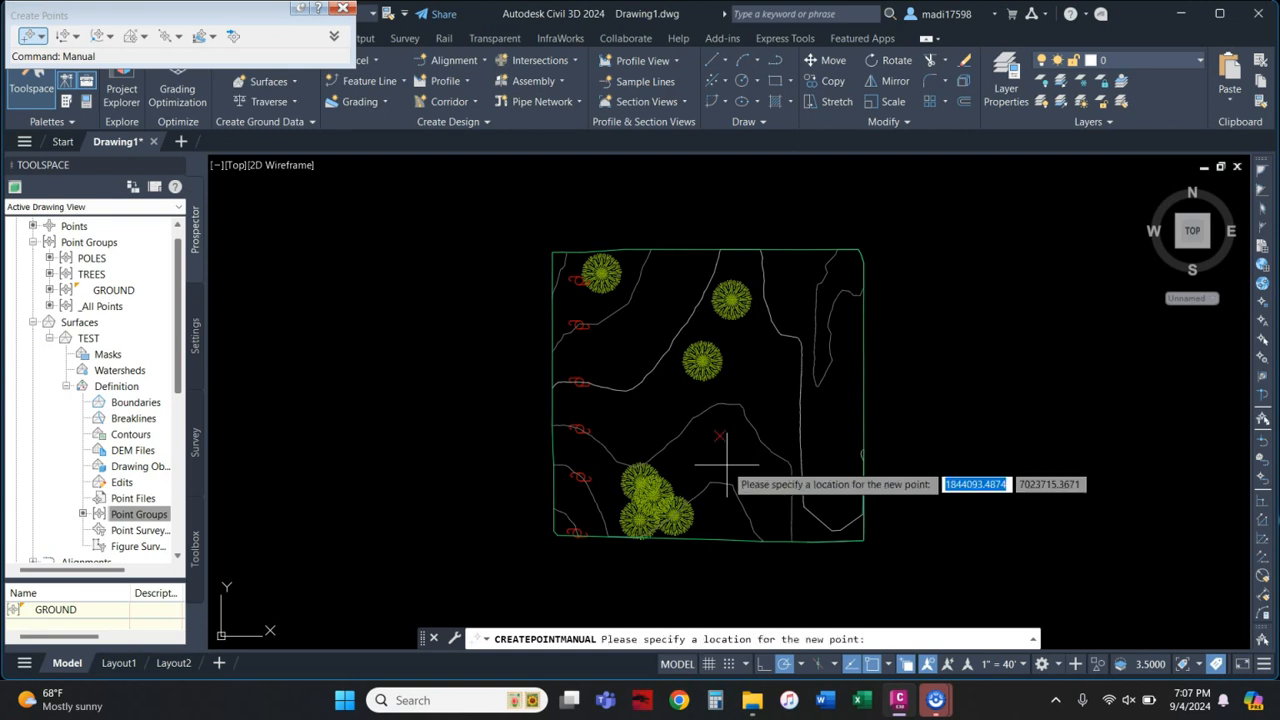
{"action": "key", "text": "Escape"}
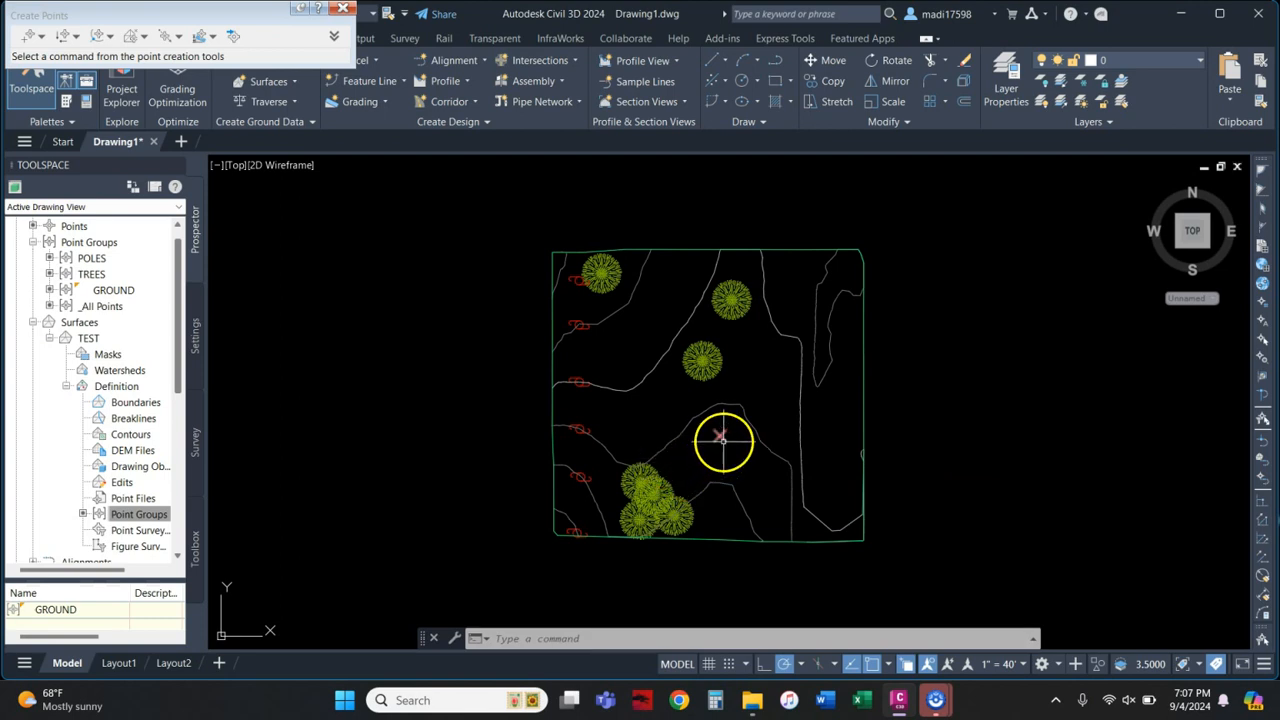
Step: Close the Create Points toolbar, collapse Surfaces in Prospector, and bring up the Output export tools
{"action": "left_click", "coordinate": [719, 434]}
{"action": "left_click", "coordinate": [343, 10]}
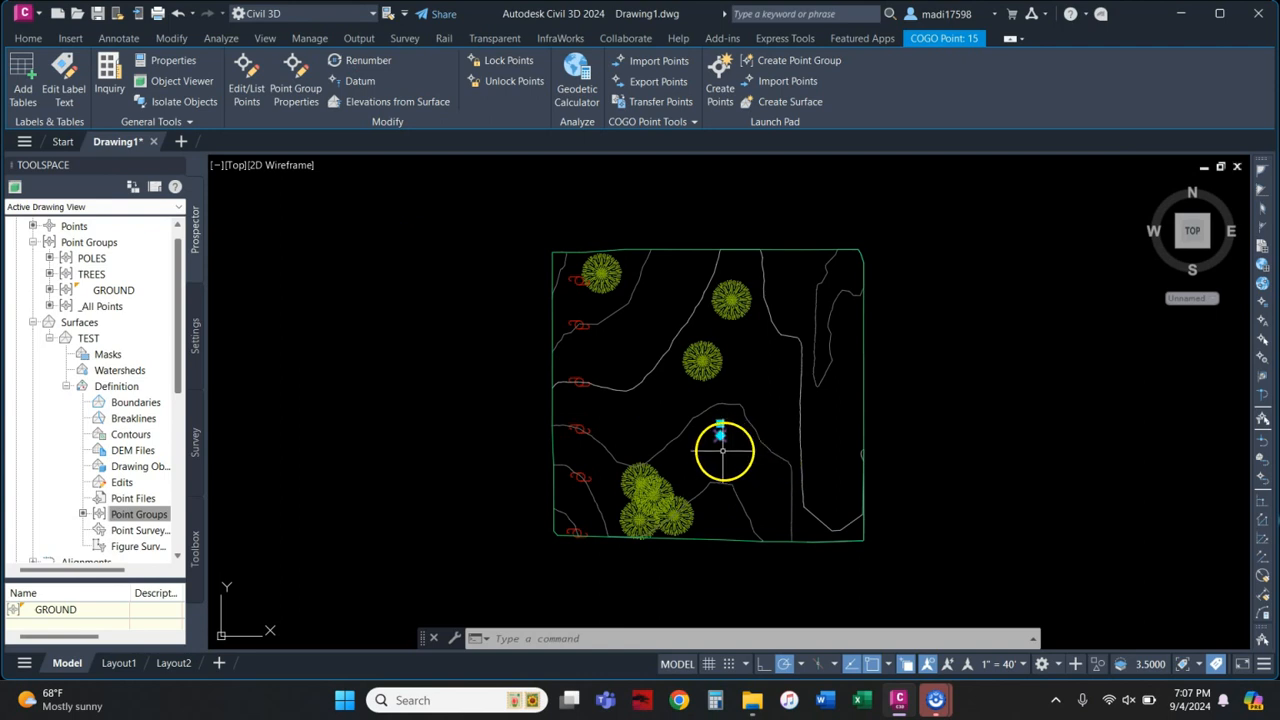
{"action": "left_click", "coordinate": [33, 322]}
{"action": "key", "text": "Escape"}
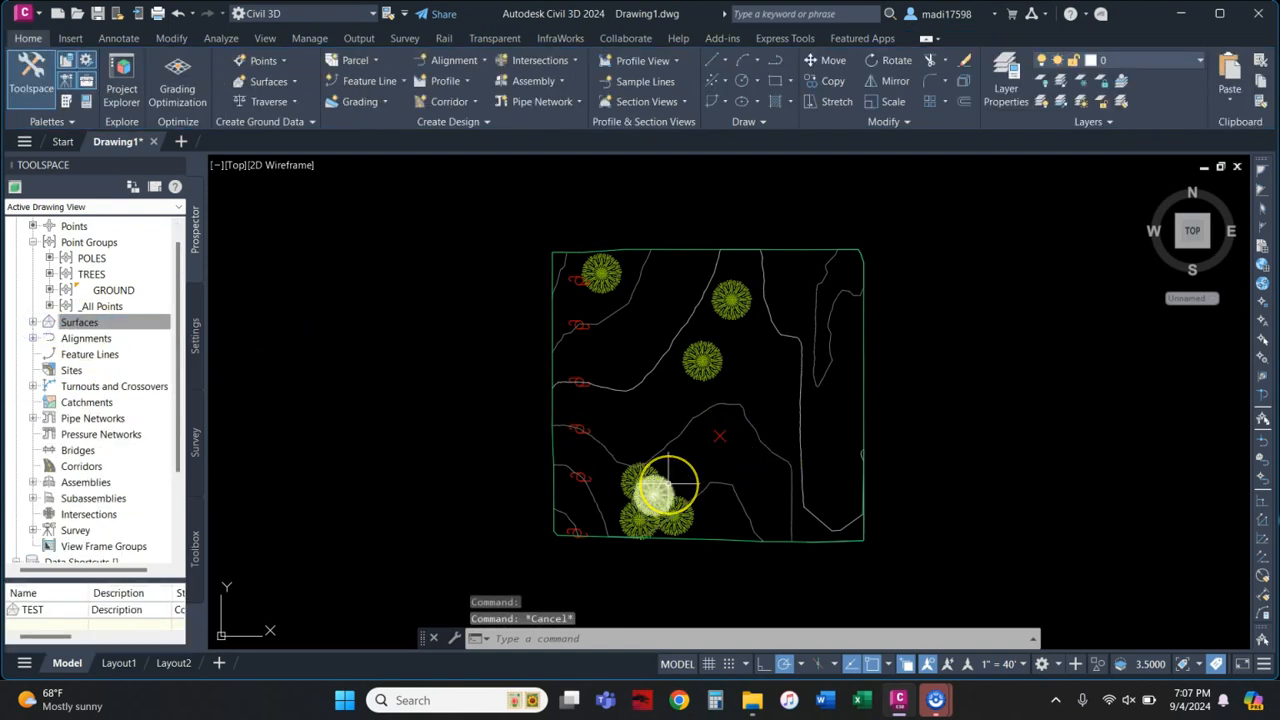
{"action": "mouse_move", "coordinate": [736, 458]}
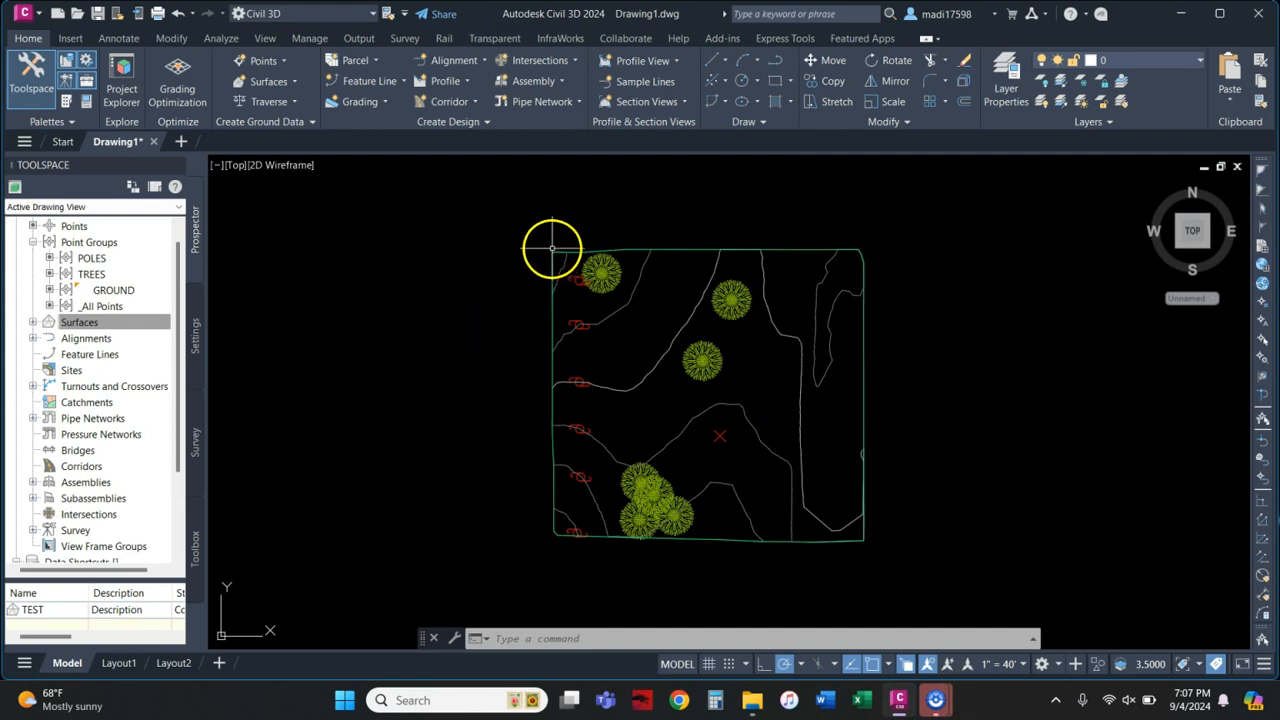
{"action": "left_click", "coordinate": [150, 322]}
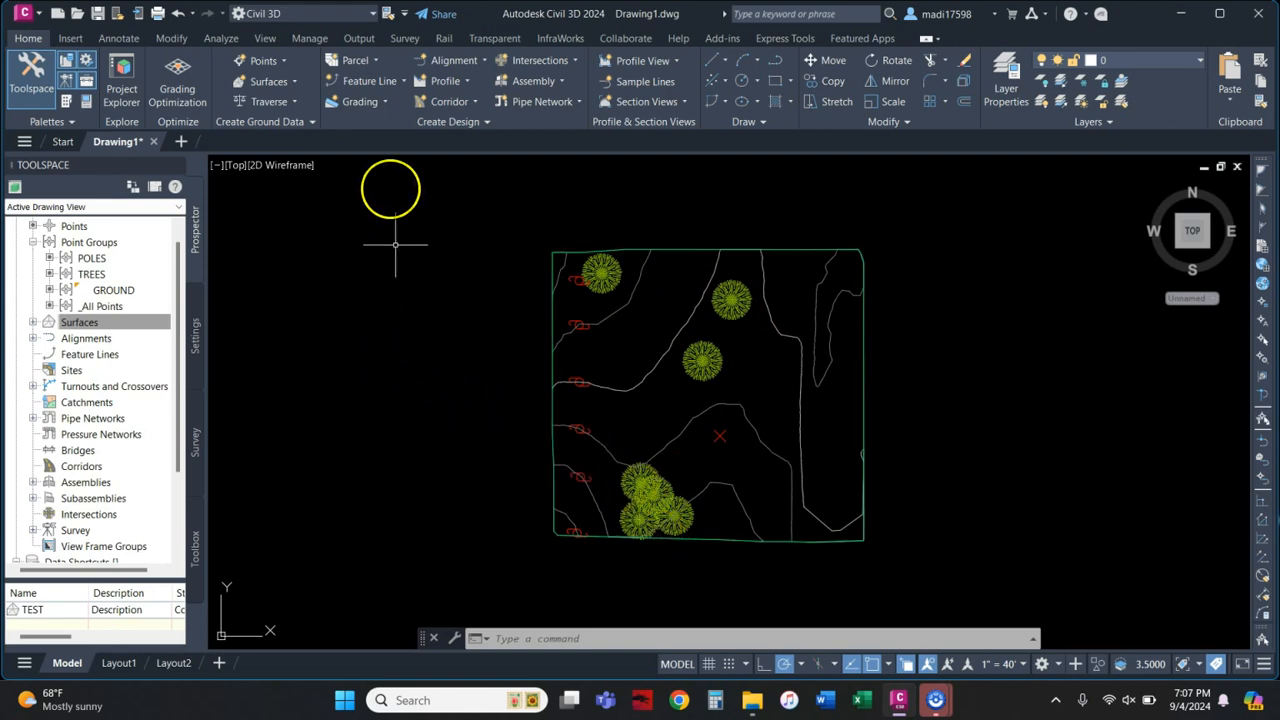
{"action": "left_click", "coordinate": [360, 39]}
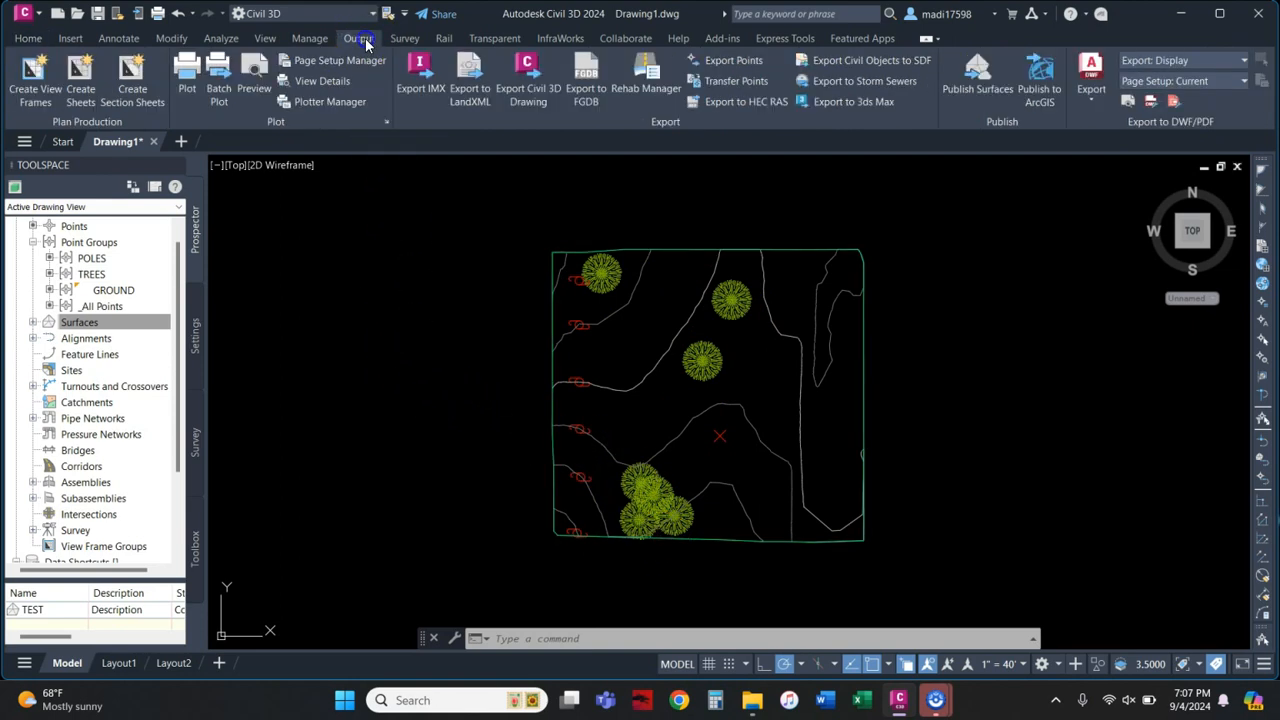
Step: In Export Points, choose the PENZD (comma delimited) format and pick a destination file
{"action": "left_click", "coordinate": [726, 61]}
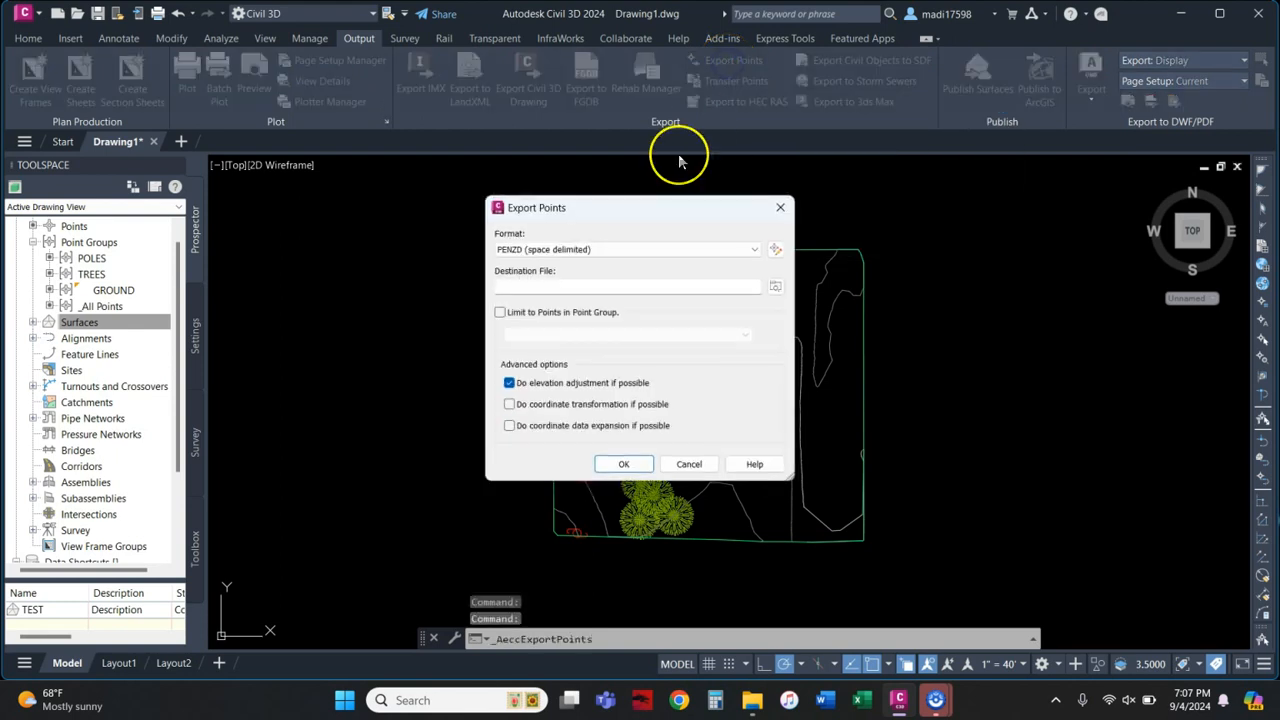
{"action": "left_click", "coordinate": [753, 250]}
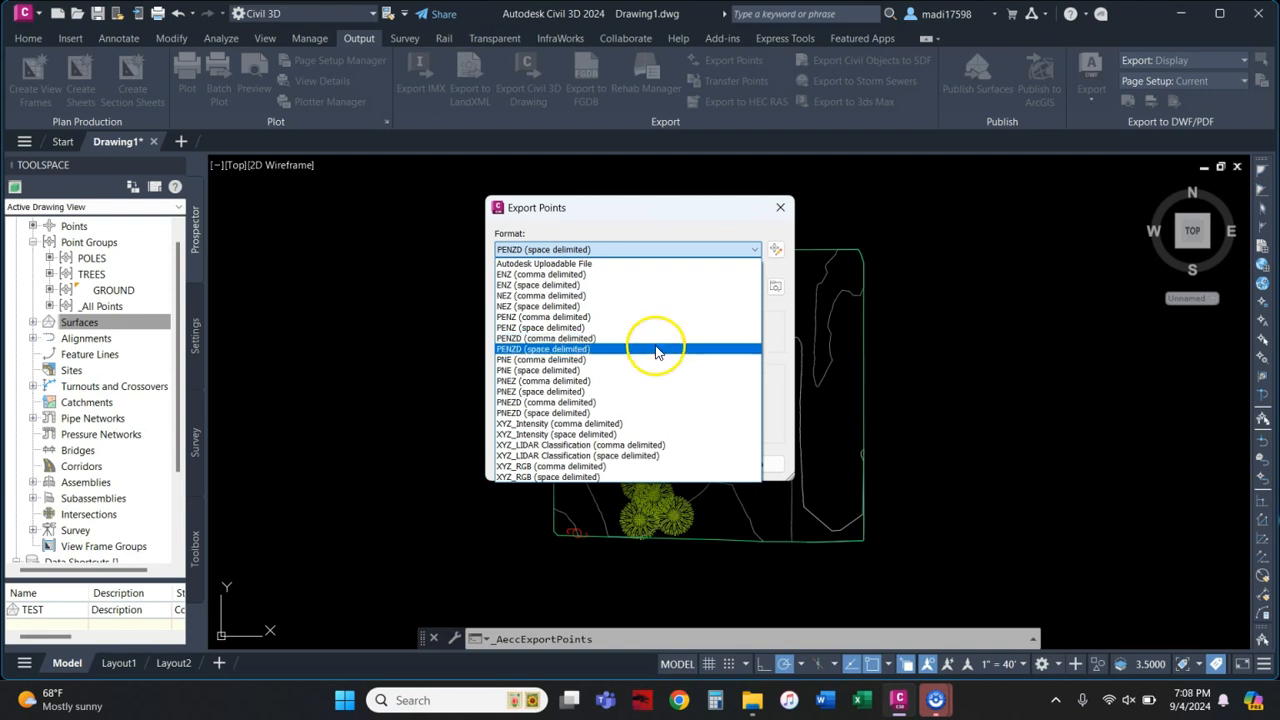
{"action": "left_click", "coordinate": [564, 340]}
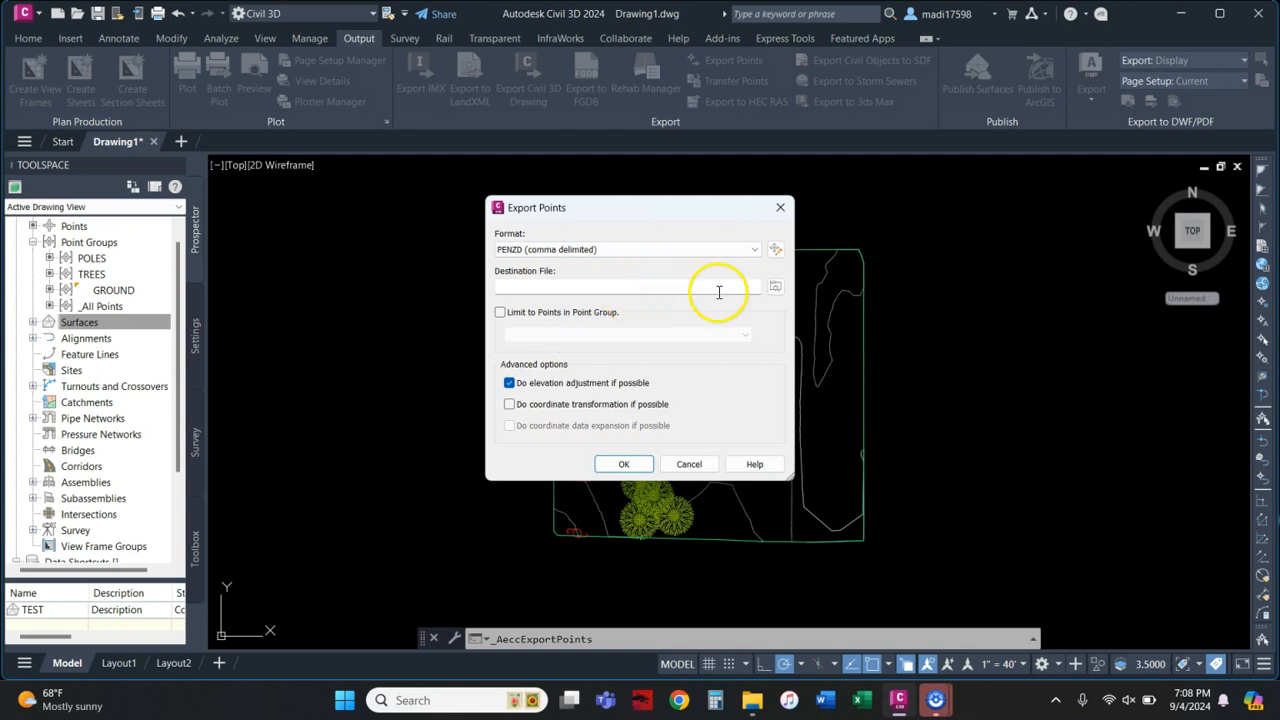
{"action": "left_click", "coordinate": [773, 288]}
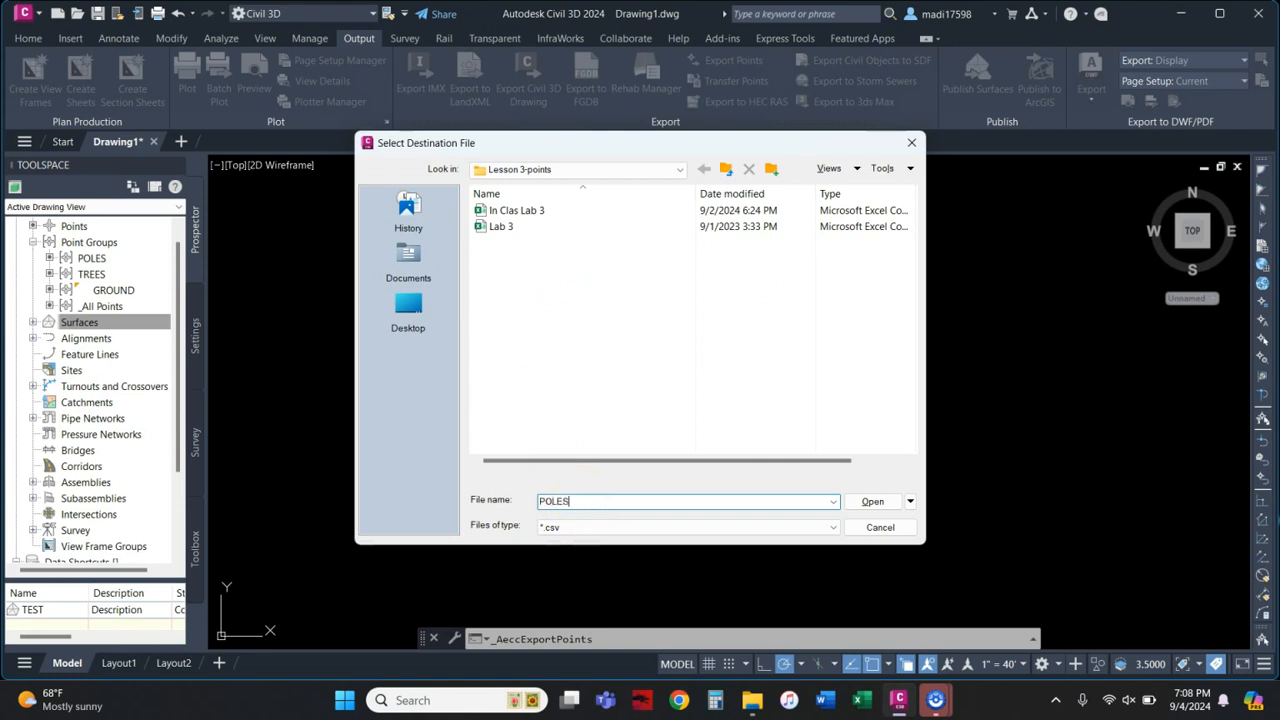
{"action": "left_click", "coordinate": [870, 502]}
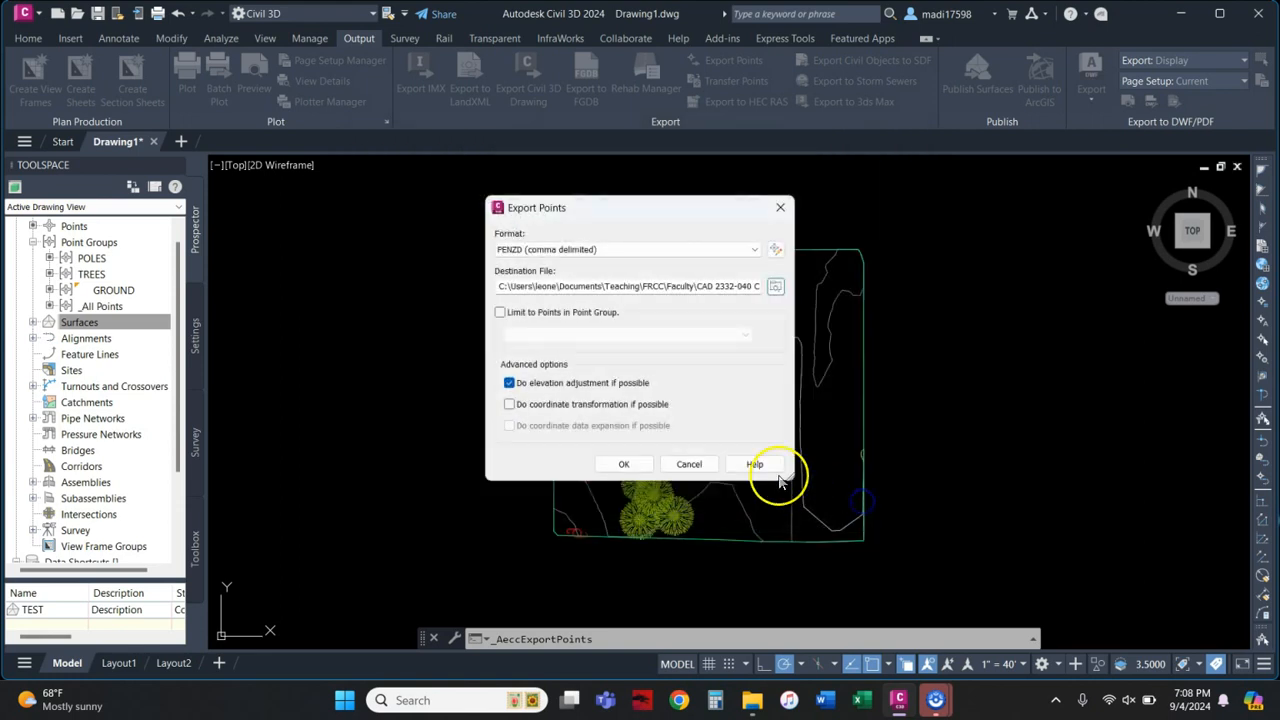
Step: Limit the export to the POLES point group
{"action": "left_click", "coordinate": [500, 314]}
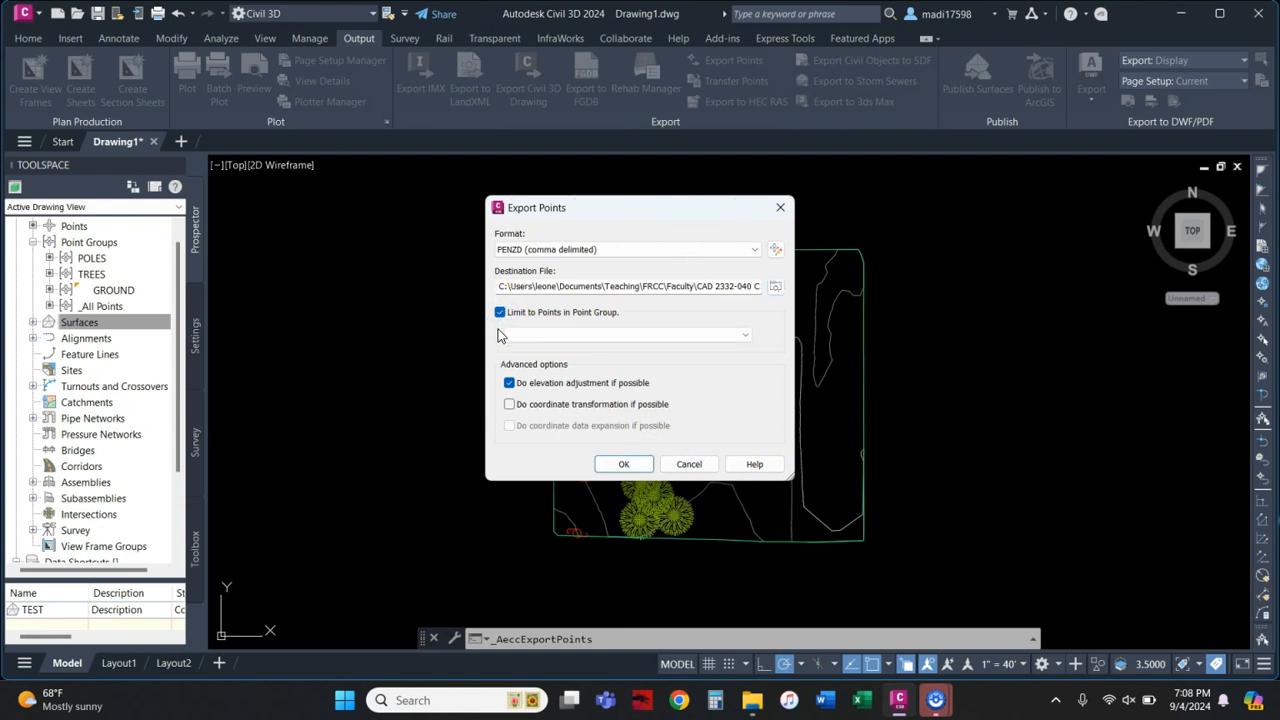
{"action": "left_click", "coordinate": [532, 340]}
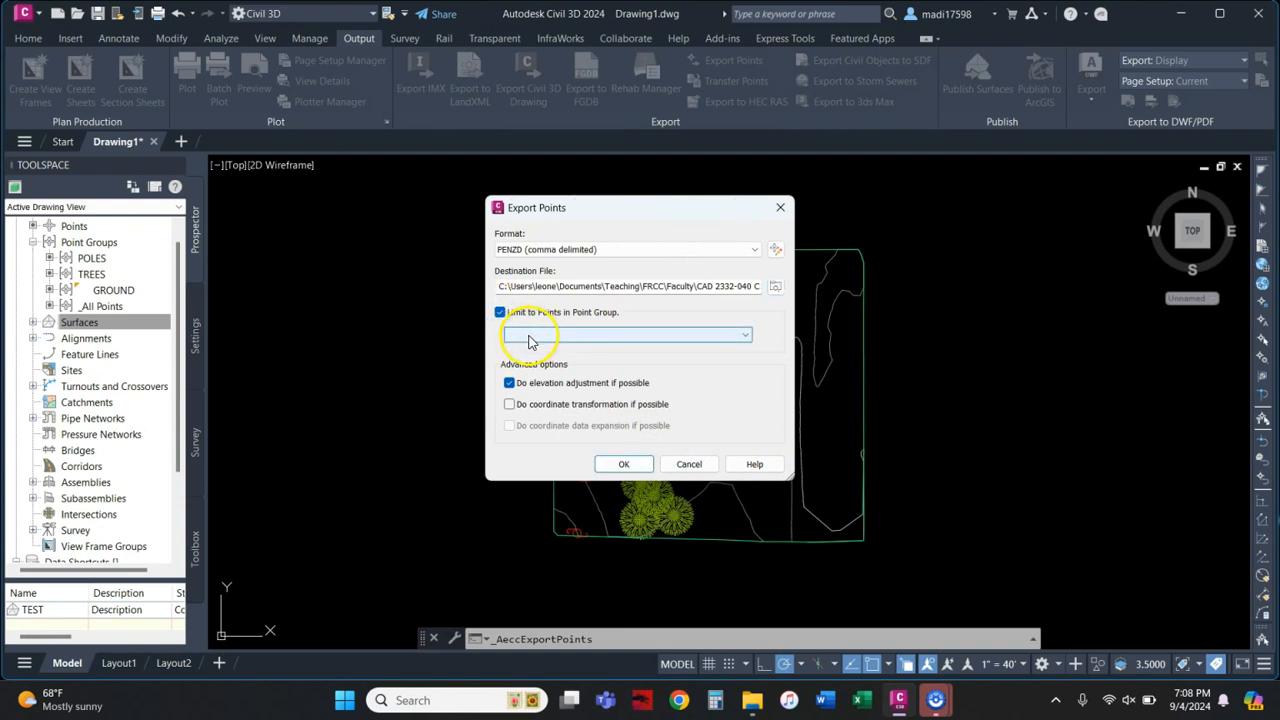
{"action": "left_click", "coordinate": [530, 341]}
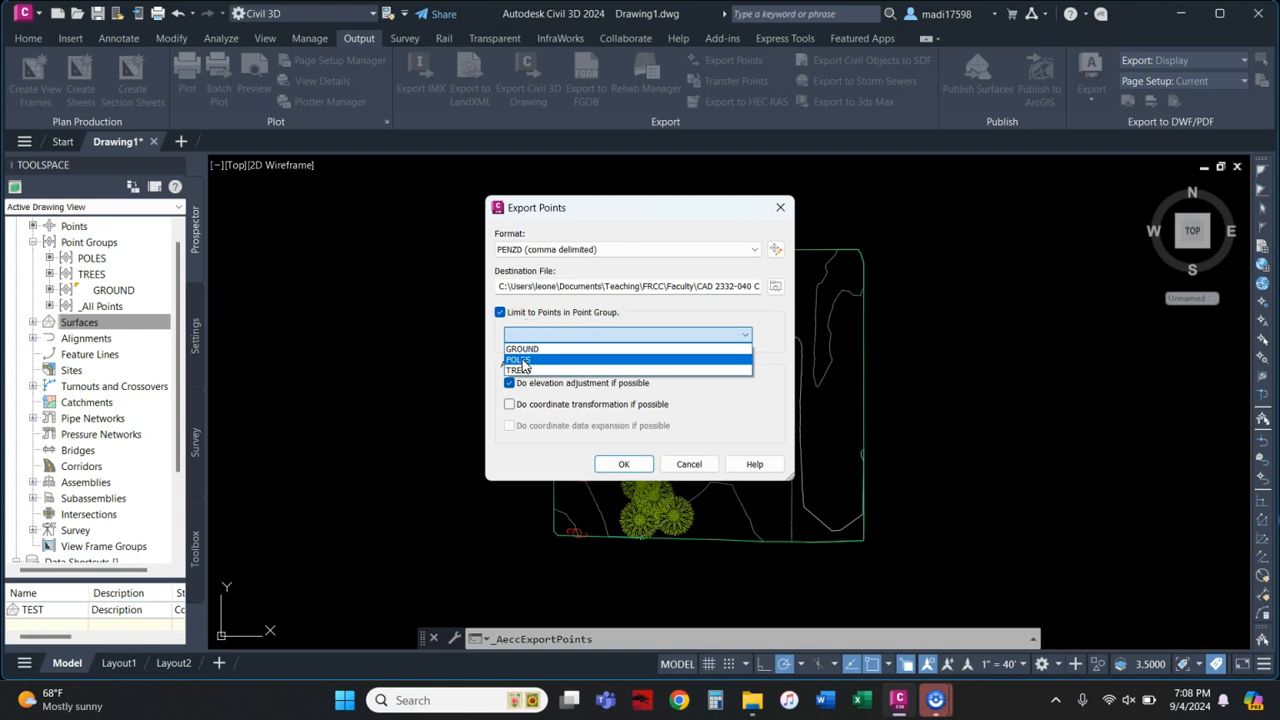
{"action": "left_click", "coordinate": [522, 362]}
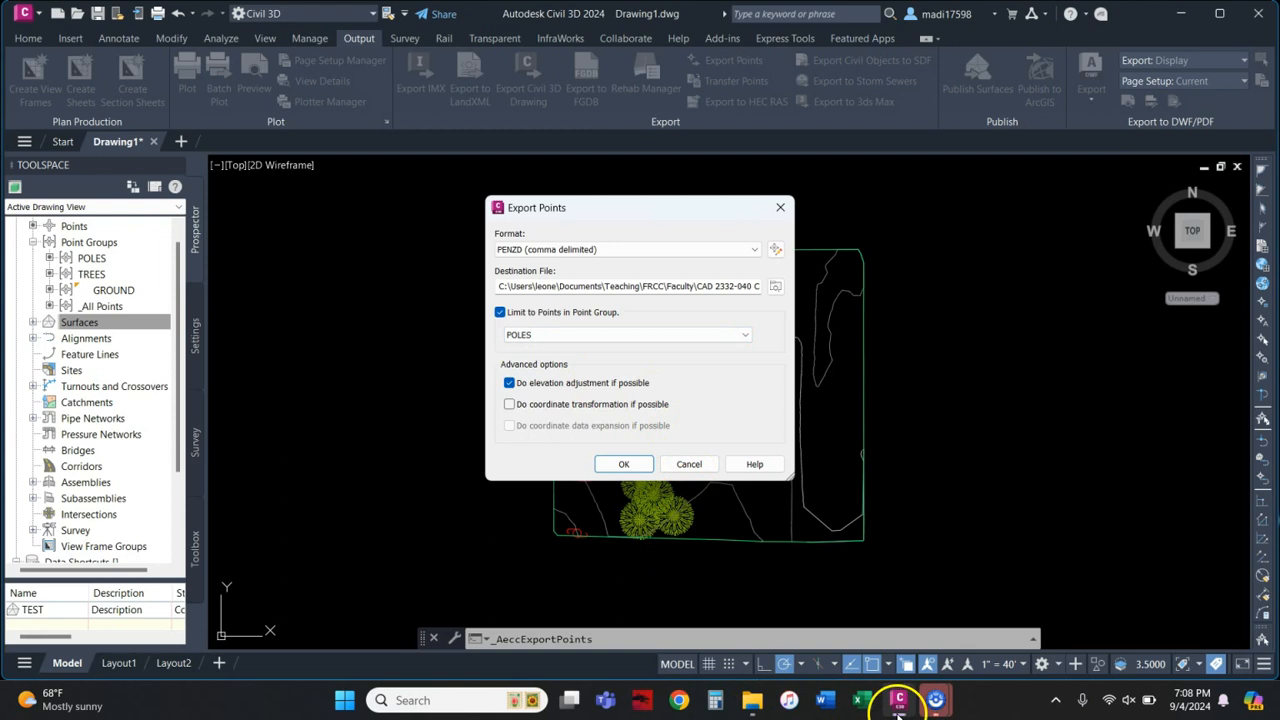
{"action": "left_click", "coordinate": [760, 704]}
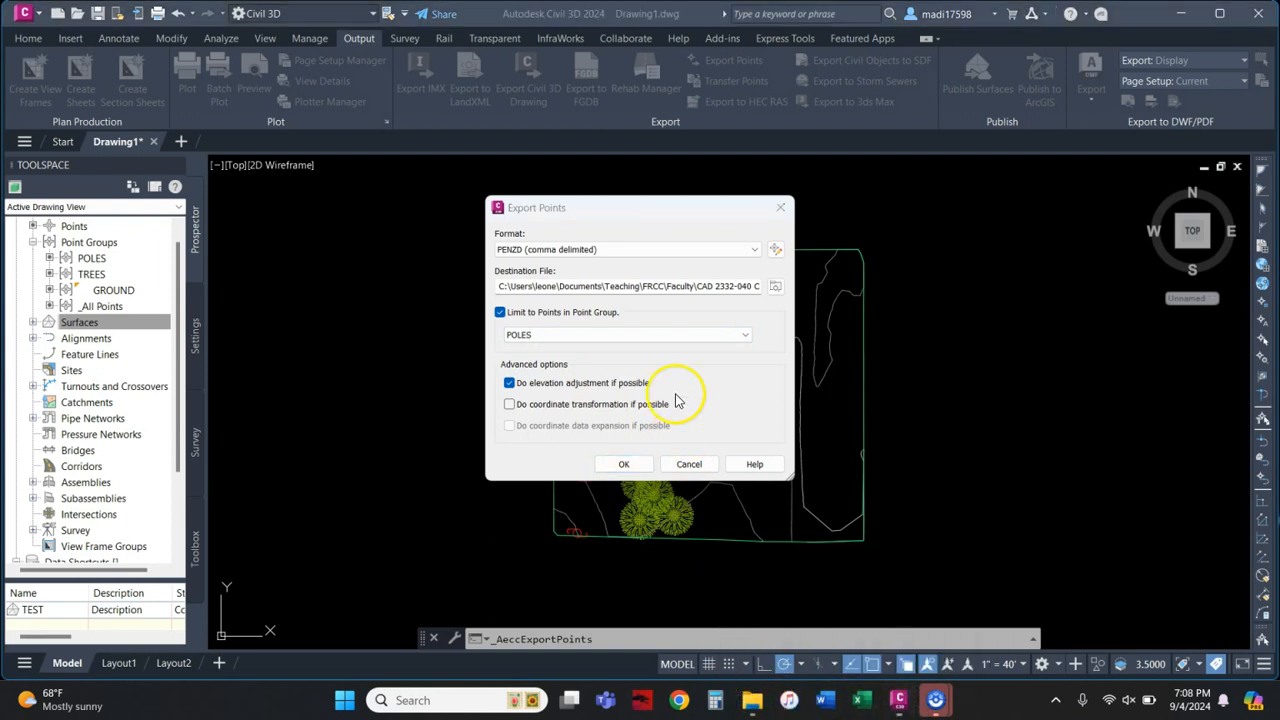
Step: Name the destination file POLES in Lesson 3-points and run the export
{"action": "left_click", "coordinate": [776, 288]}
{"action": "left_click", "coordinate": [618, 500]}
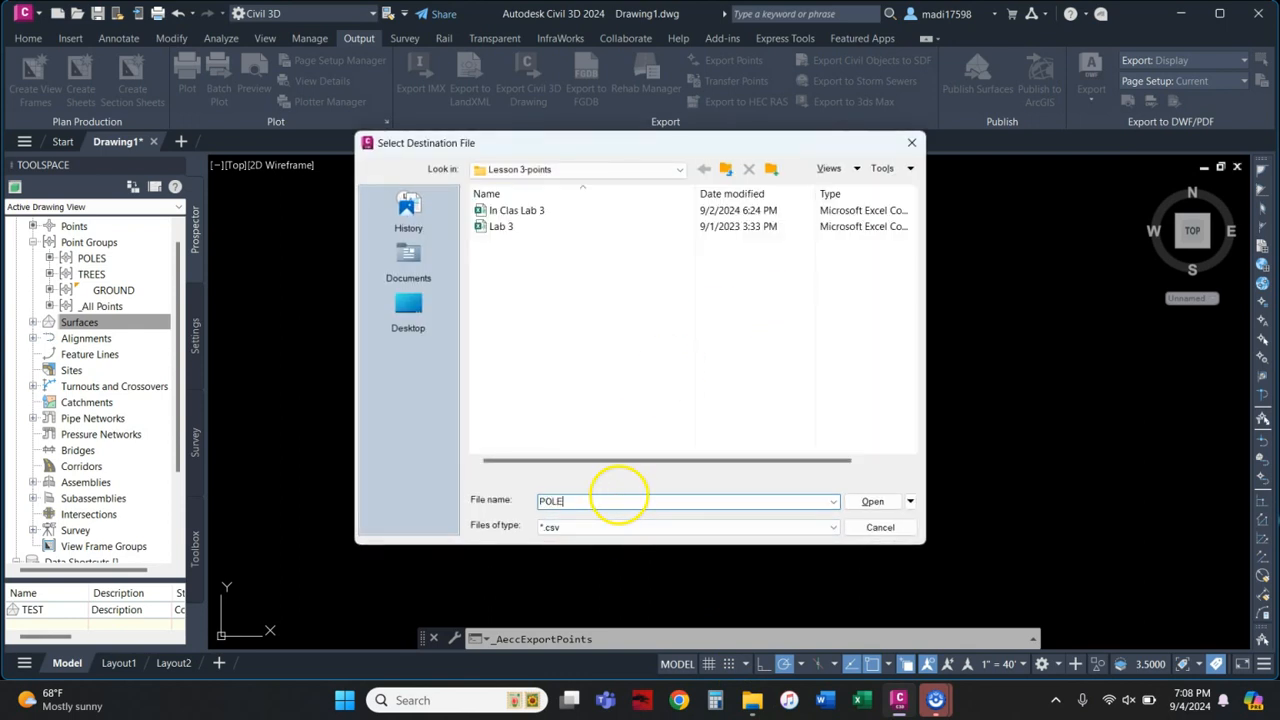
{"action": "type", "text": "POLES"}
{"action": "left_click", "coordinate": [872, 501]}
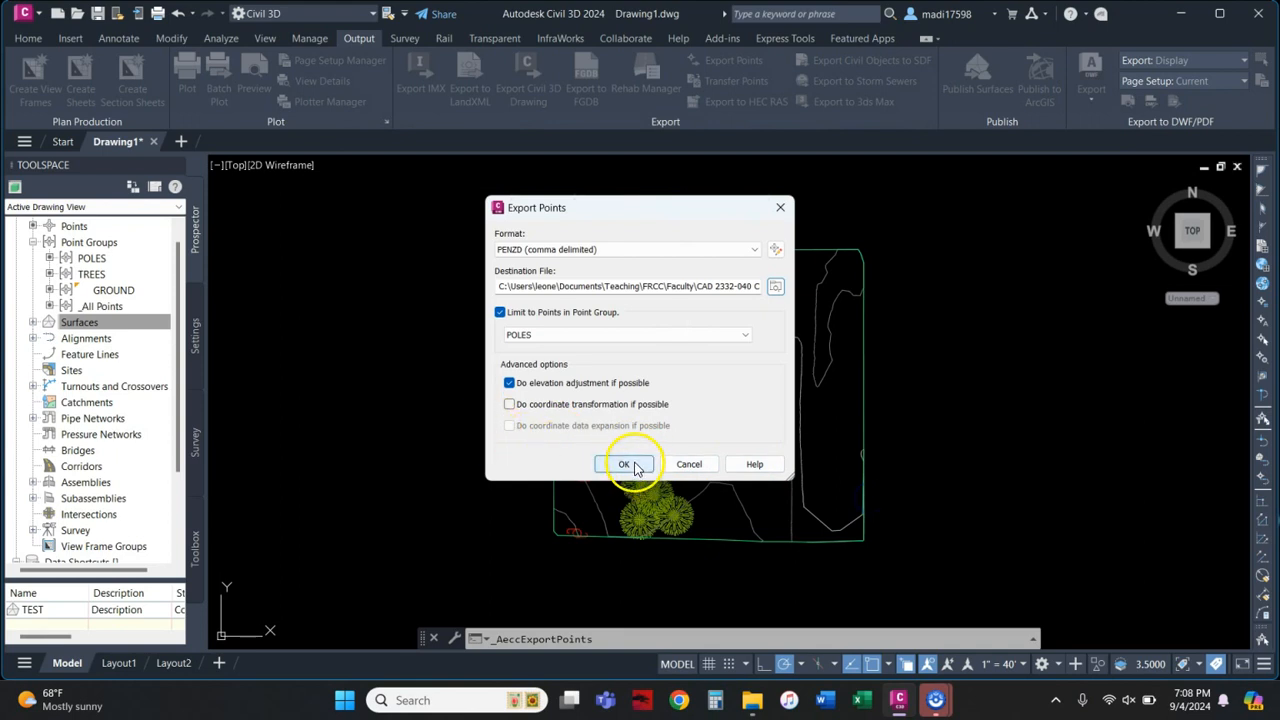
{"action": "left_click", "coordinate": [626, 465]}
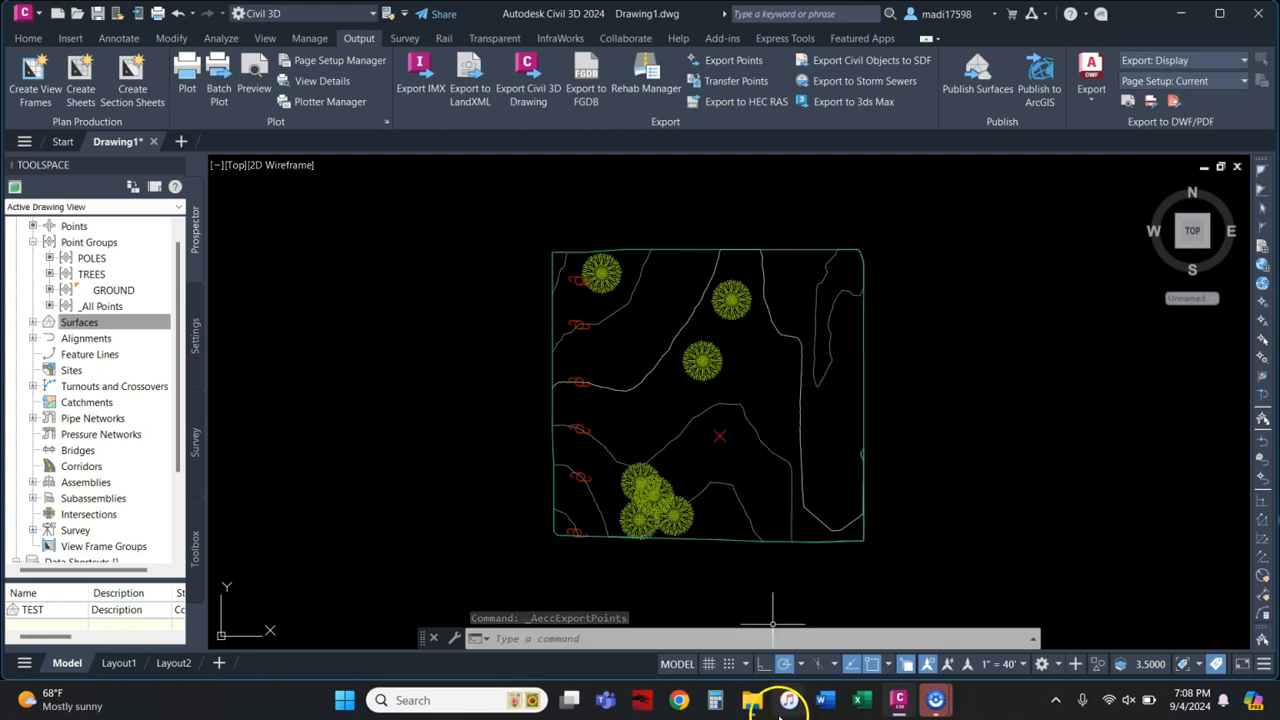
{"action": "left_click", "coordinate": [752, 702]}
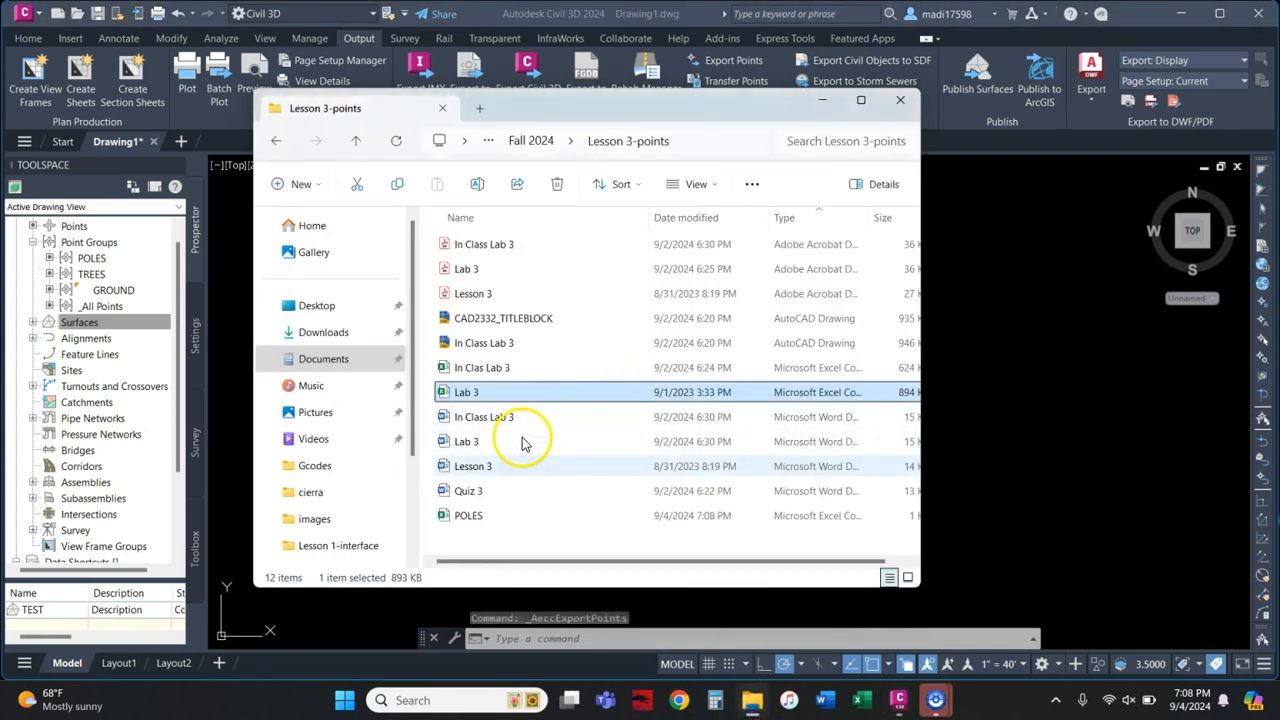
{"action": "double_click", "coordinate": [469, 520]}
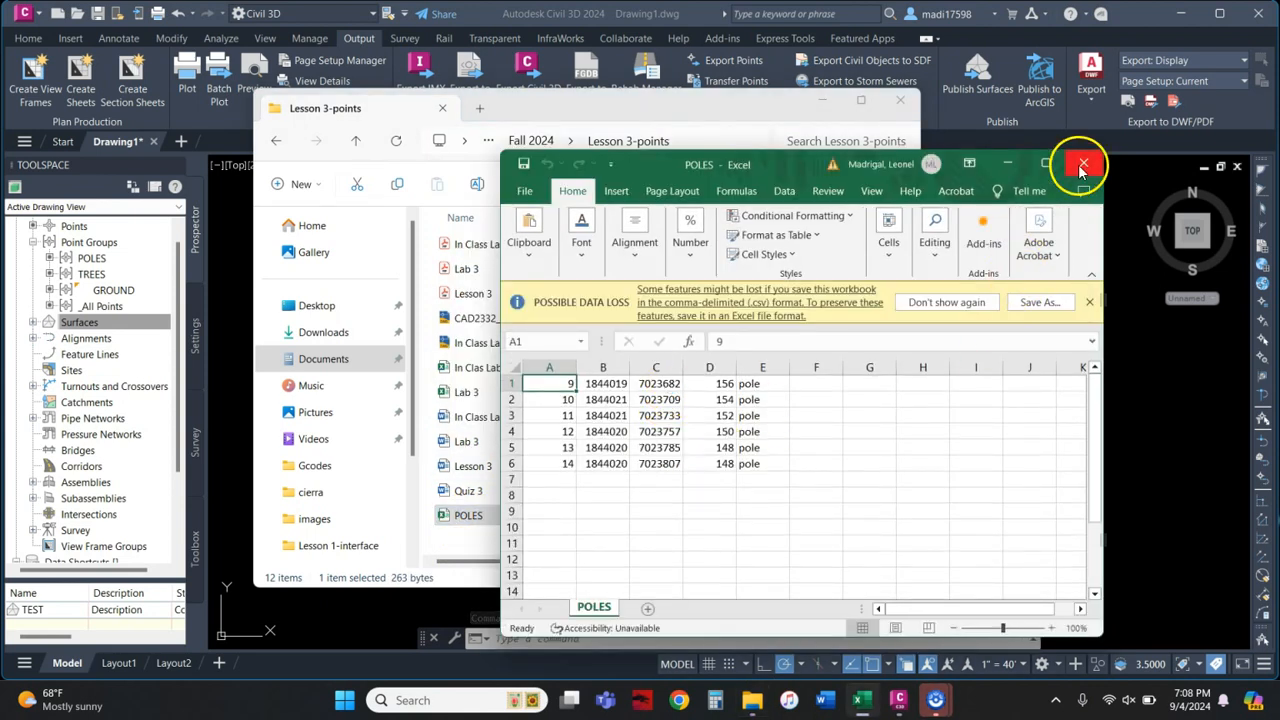
{"action": "left_click", "coordinate": [1083, 165]}
{"action": "left_click", "coordinate": [900, 101]}
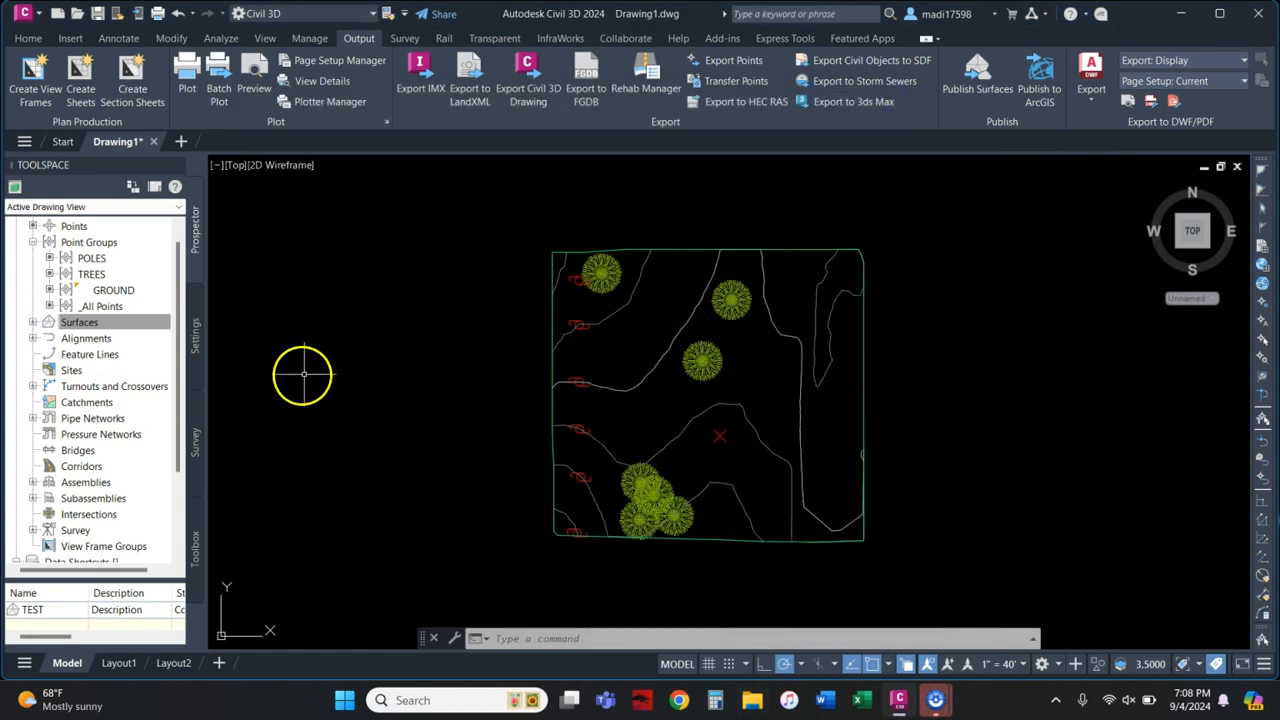
{"action": "right_click", "coordinate": [108, 308]}
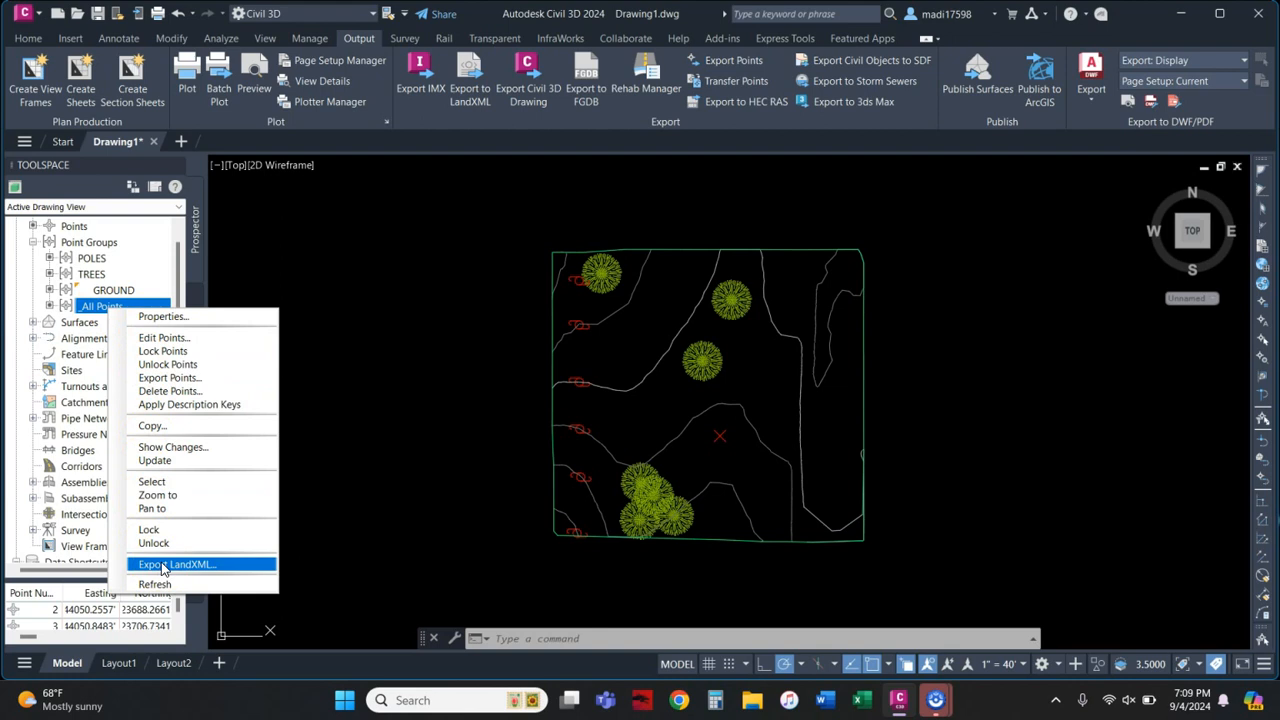
{"action": "left_click", "coordinate": [526, 232]}
{"action": "left_click", "coordinate": [651, 162]}
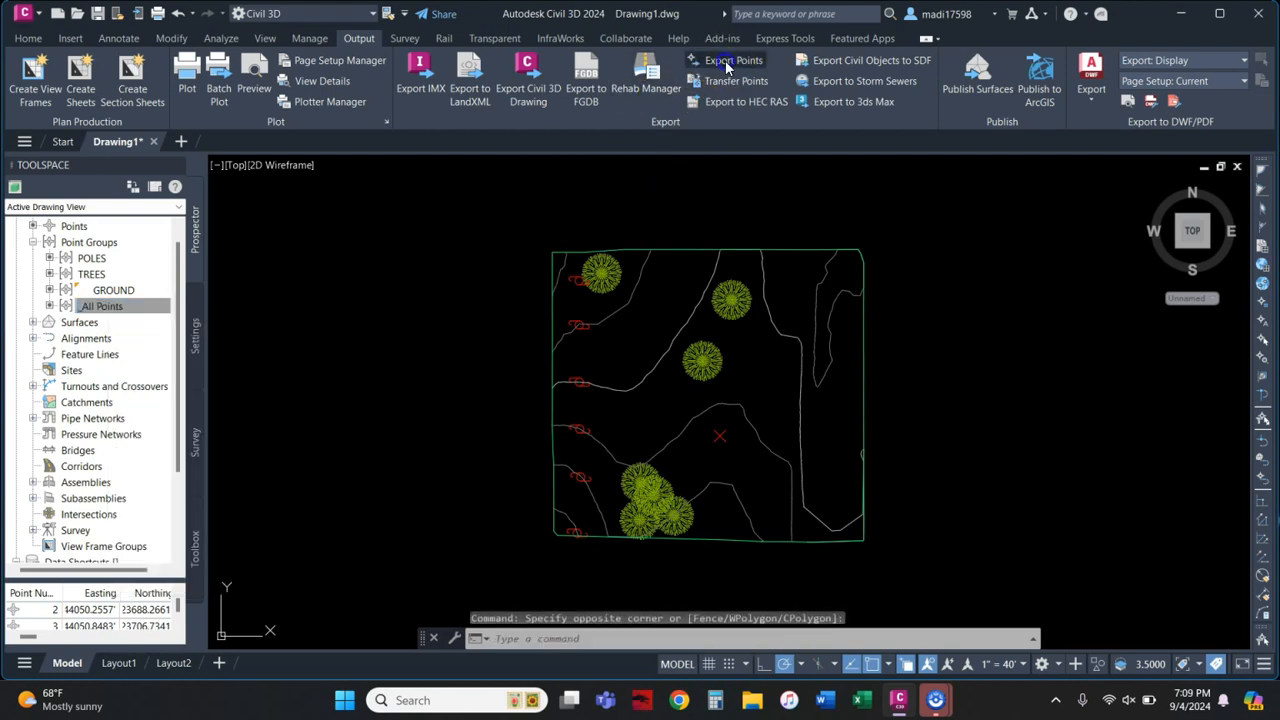
{"action": "left_click", "coordinate": [727, 62]}
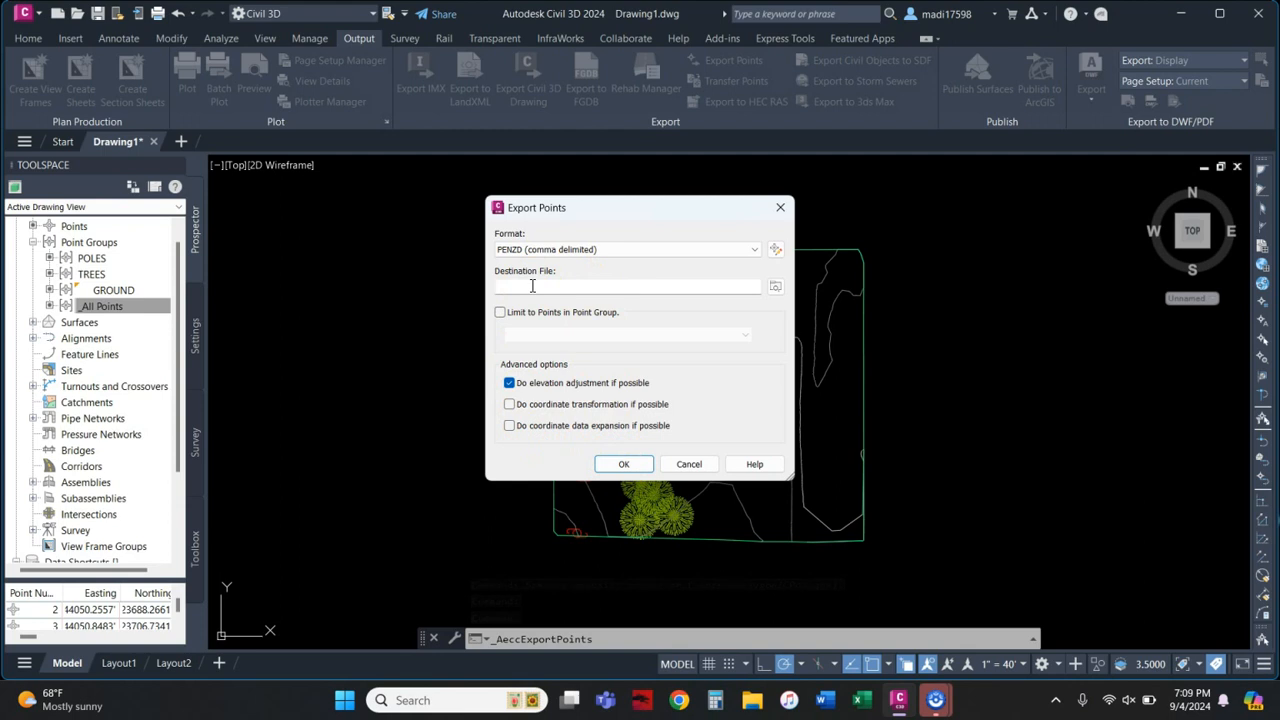
{"action": "left_click", "coordinate": [760, 286]}
{"action": "left_click", "coordinate": [627, 464]}
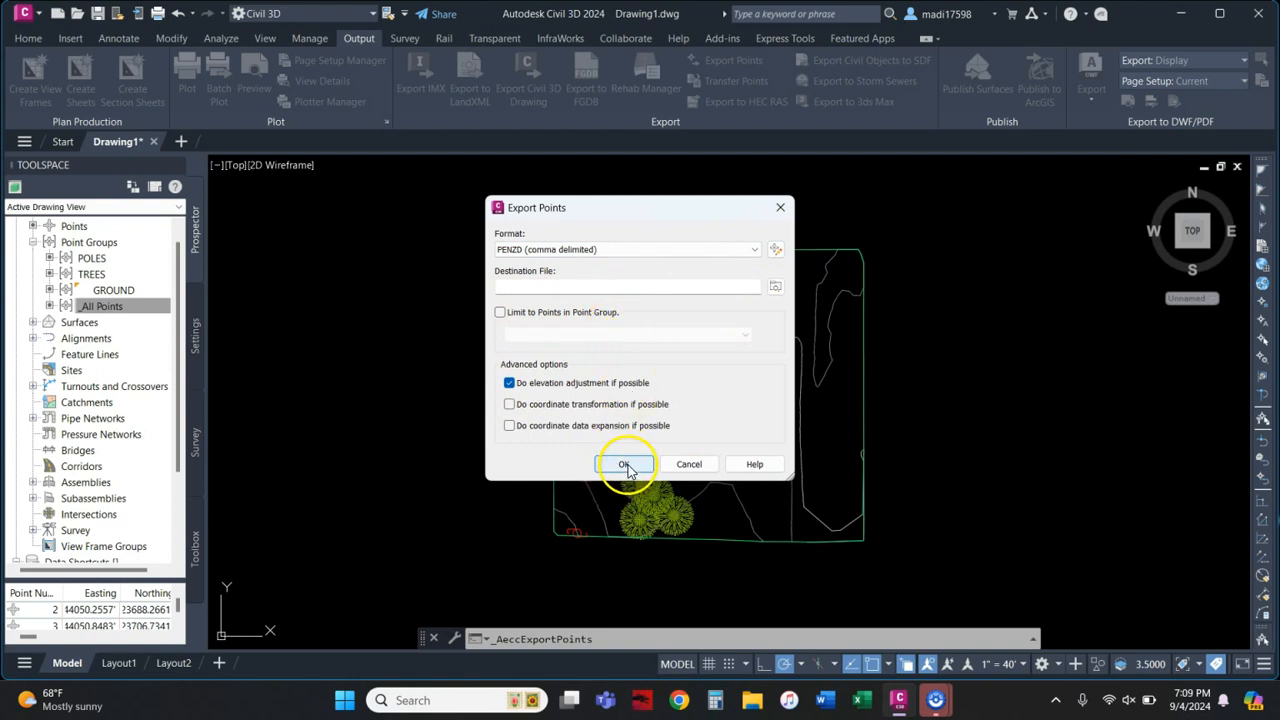
{"action": "left_click", "coordinate": [868, 530]}
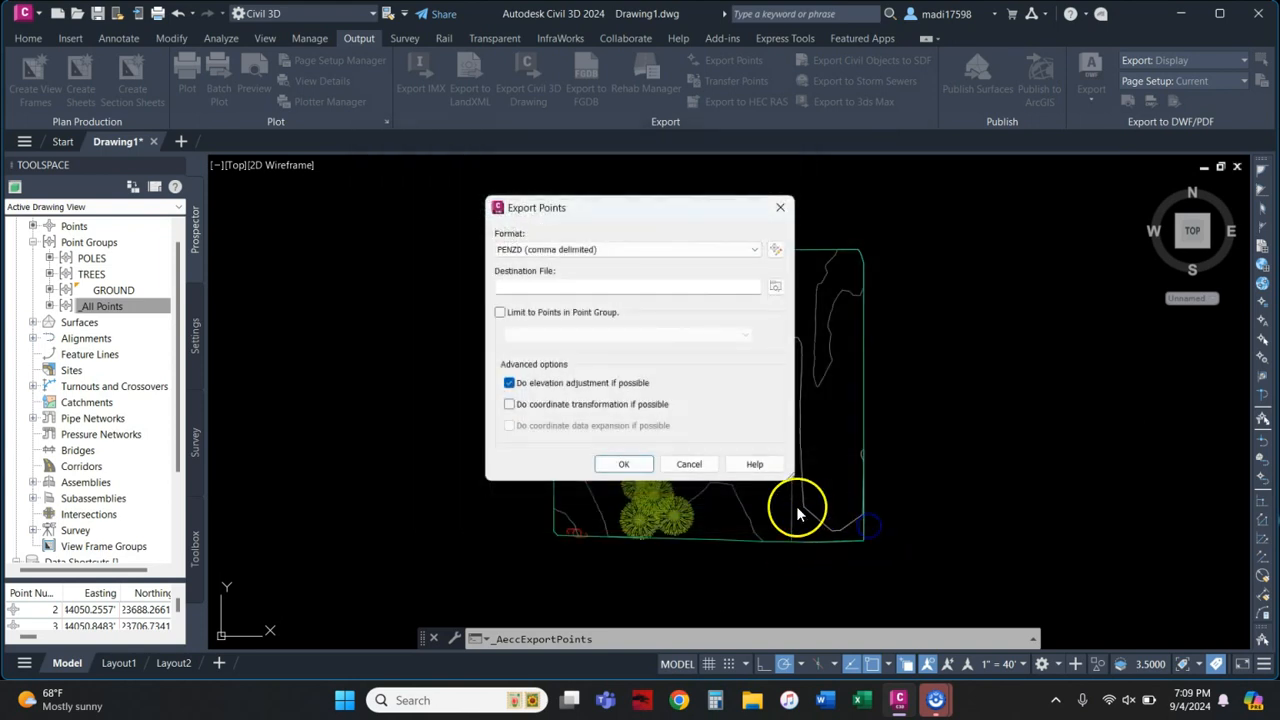
{"action": "left_click", "coordinate": [688, 464]}
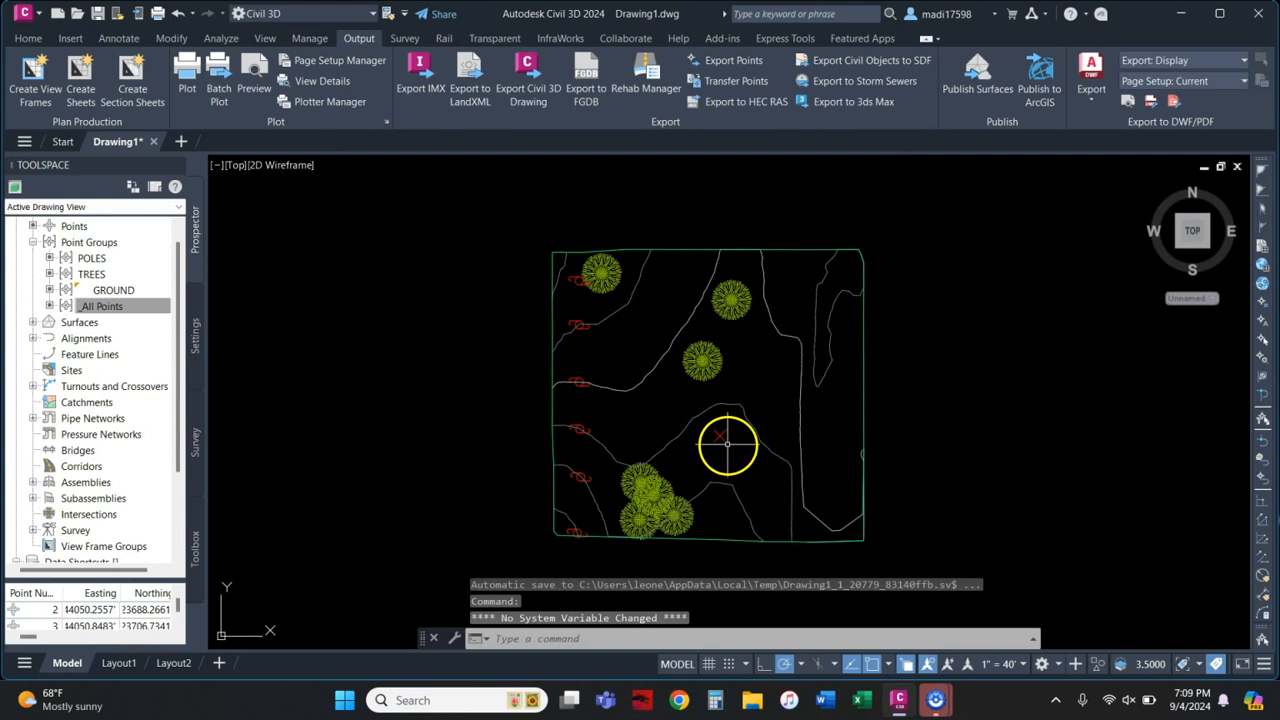
Step: Set the hydrant point's style to Hydrant (existing) and its label style to Description Only
{"action": "left_click", "coordinate": [720, 433]}
{"action": "left_click", "coordinate": [180, 62]}
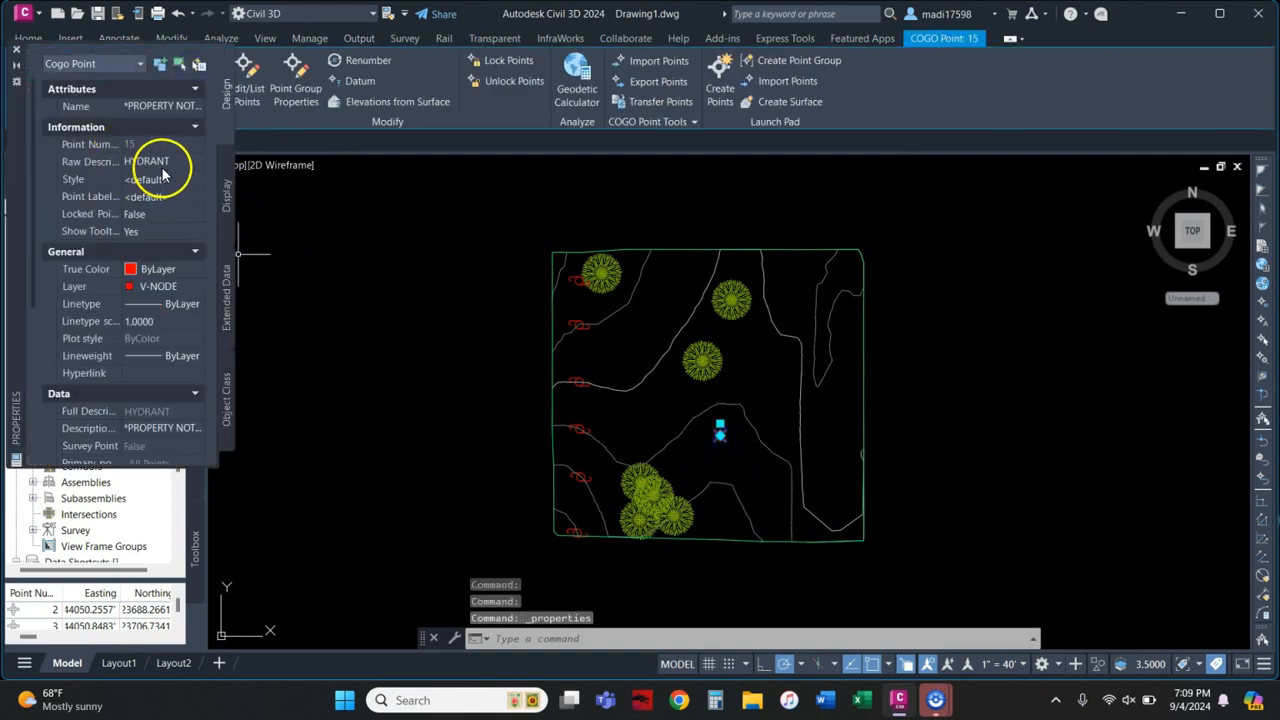
{"action": "left_click", "coordinate": [171, 179]}
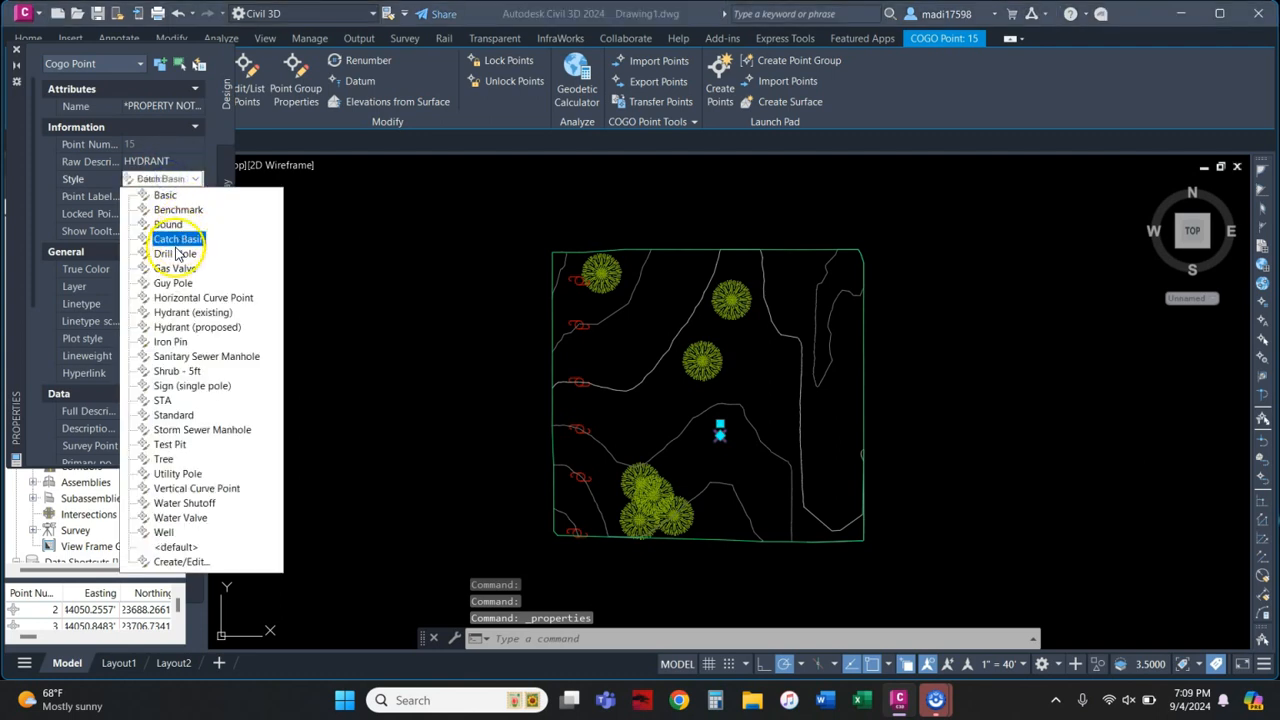
{"action": "left_click", "coordinate": [173, 315]}
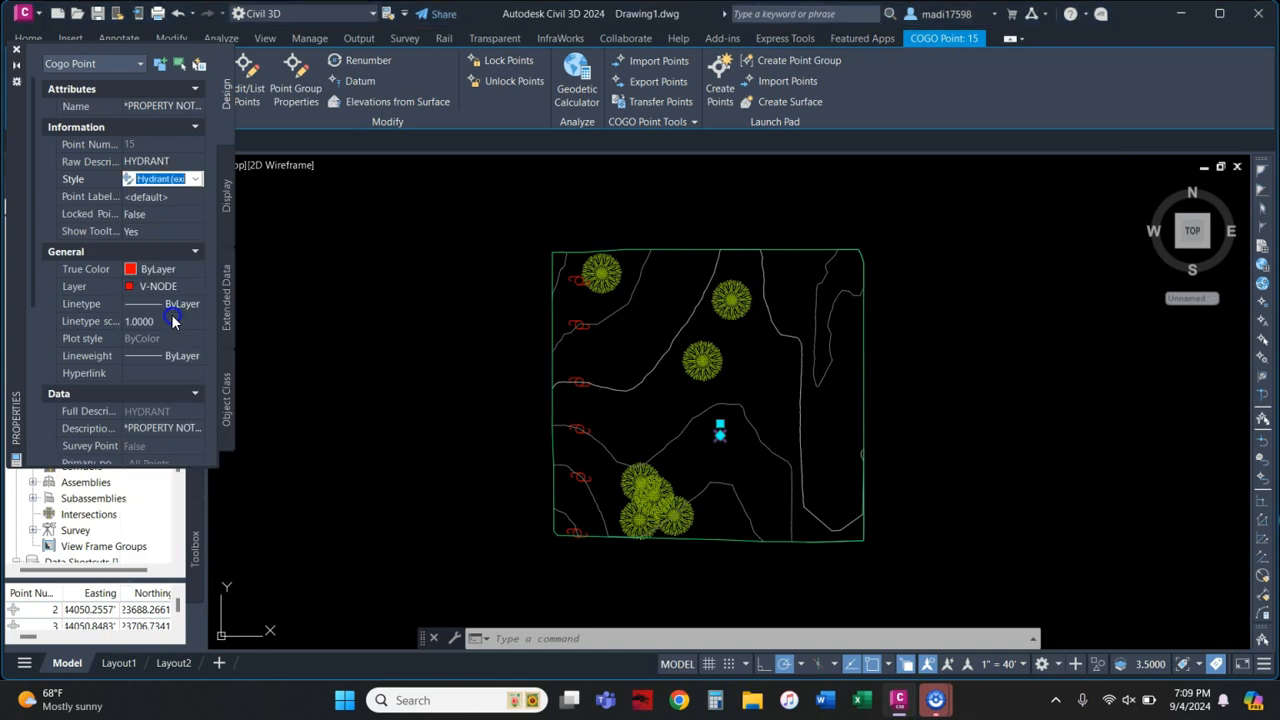
{"action": "left_click", "coordinate": [166, 197]}
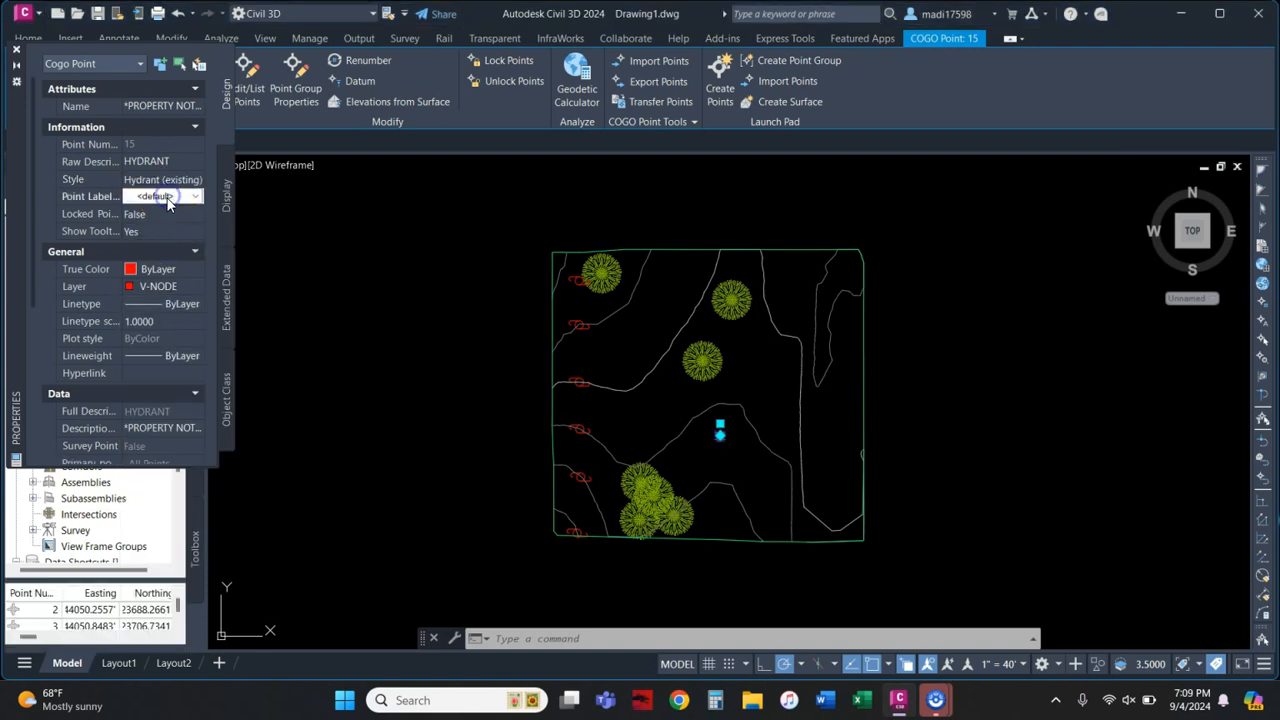
{"action": "left_click", "coordinate": [166, 197]}
{"action": "left_click", "coordinate": [168, 214]}
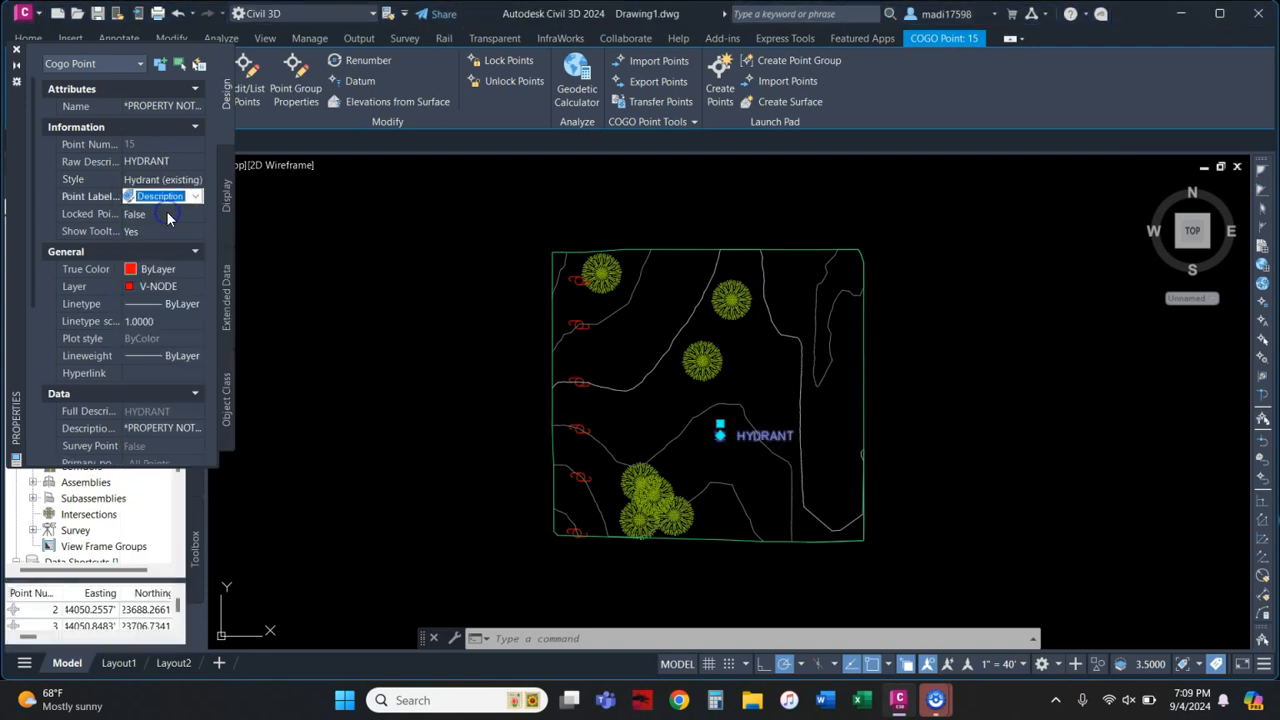
{"action": "left_click", "coordinate": [16, 48]}
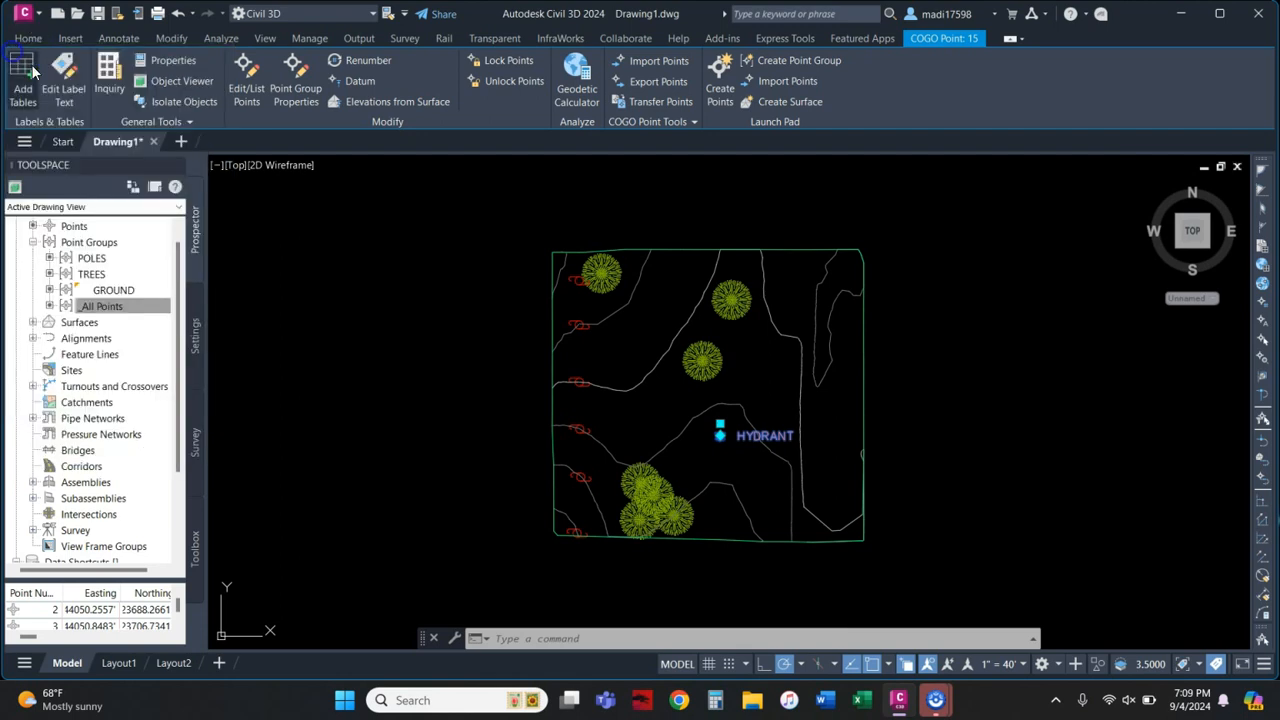
{"action": "key", "text": "Escape"}
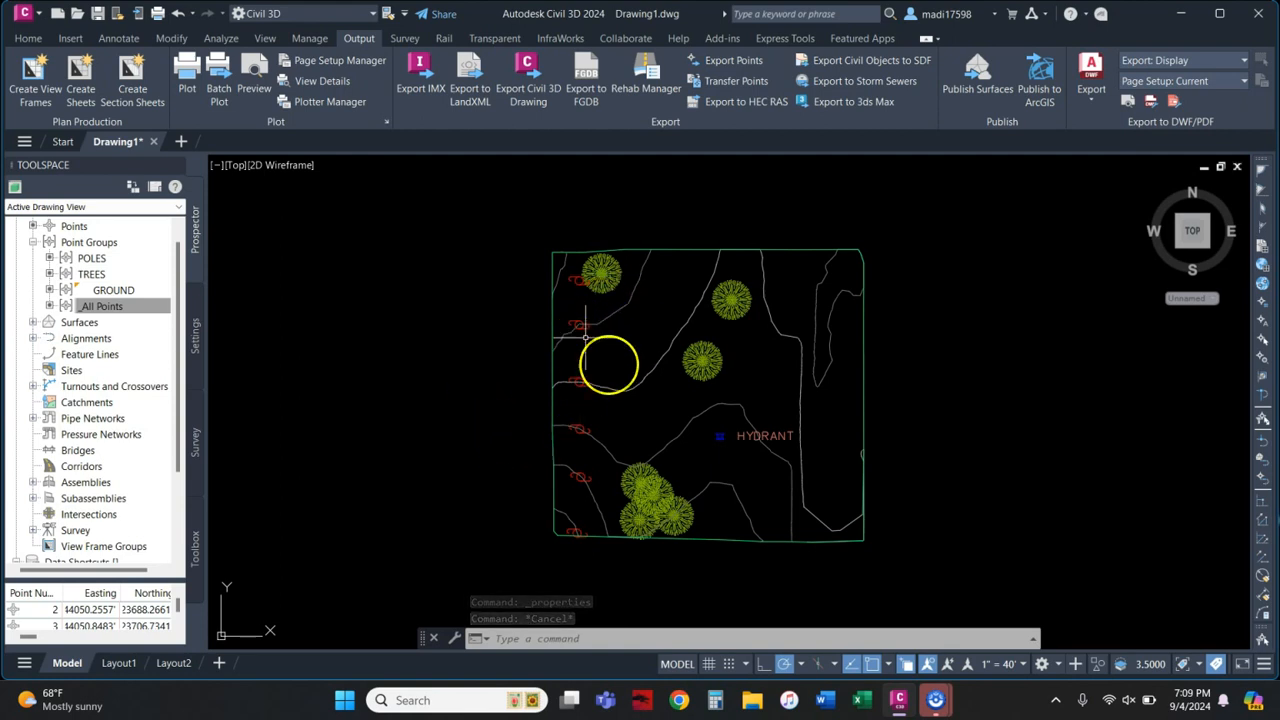
Step: Set the POLES group's label style to Point Number Only and view the numbered poles 9–13
{"action": "right_click", "coordinate": [90, 260]}
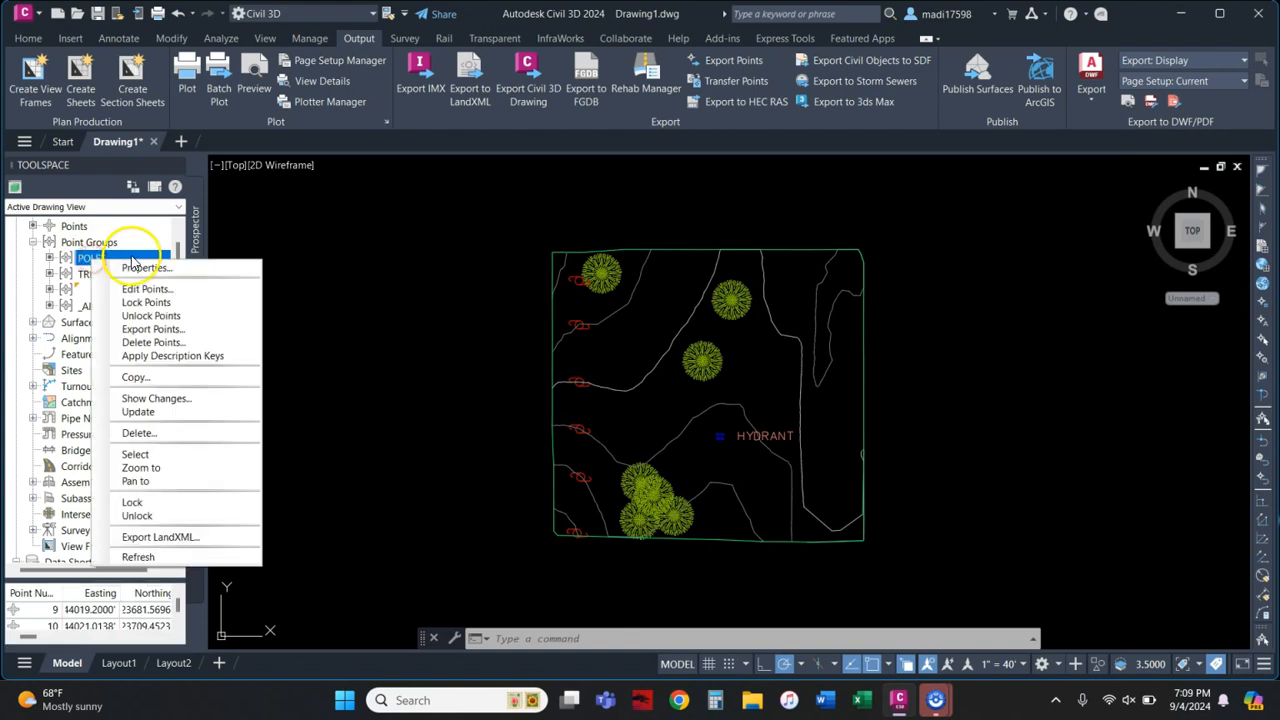
{"action": "left_click", "coordinate": [140, 268]}
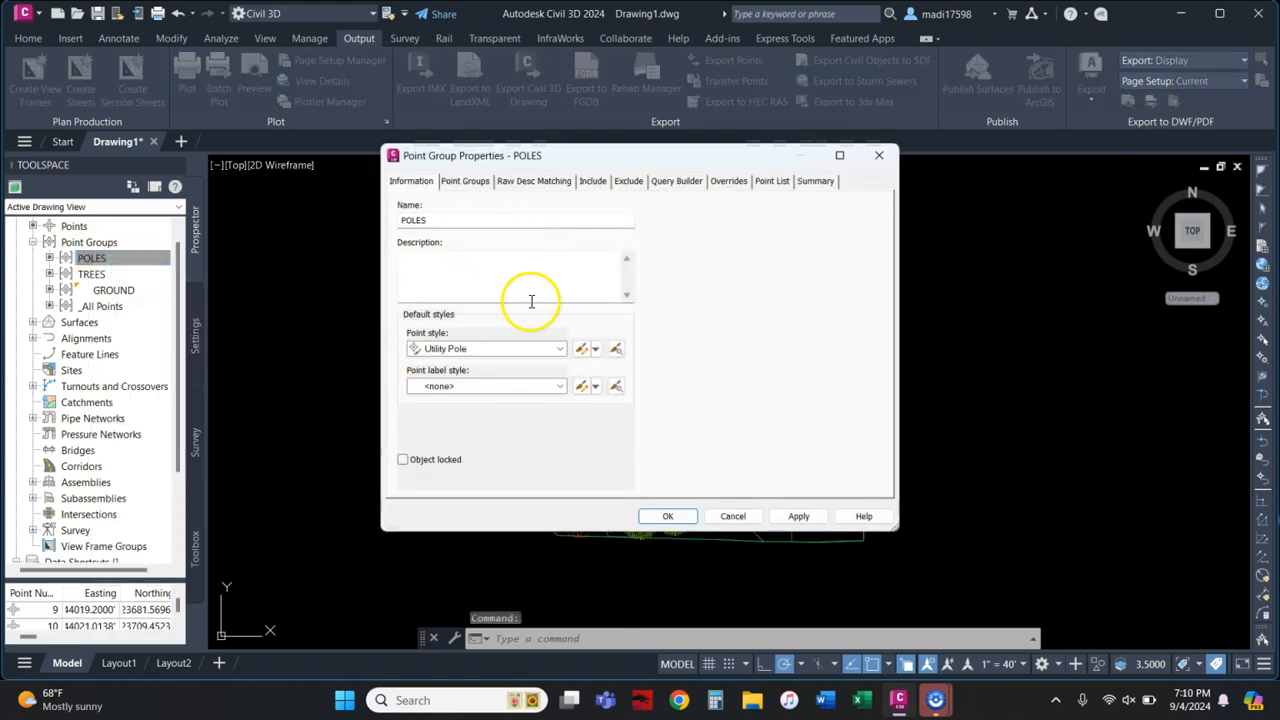
{"action": "left_click", "coordinate": [515, 388]}
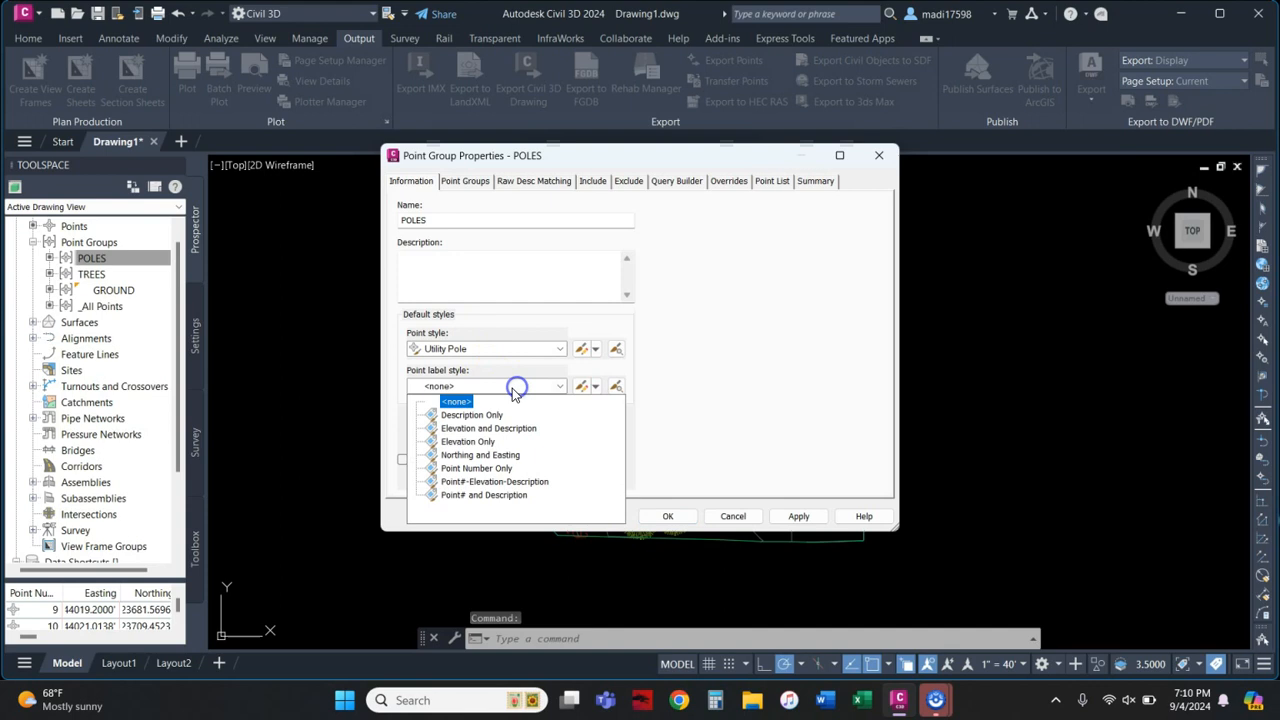
{"action": "left_click", "coordinate": [483, 469]}
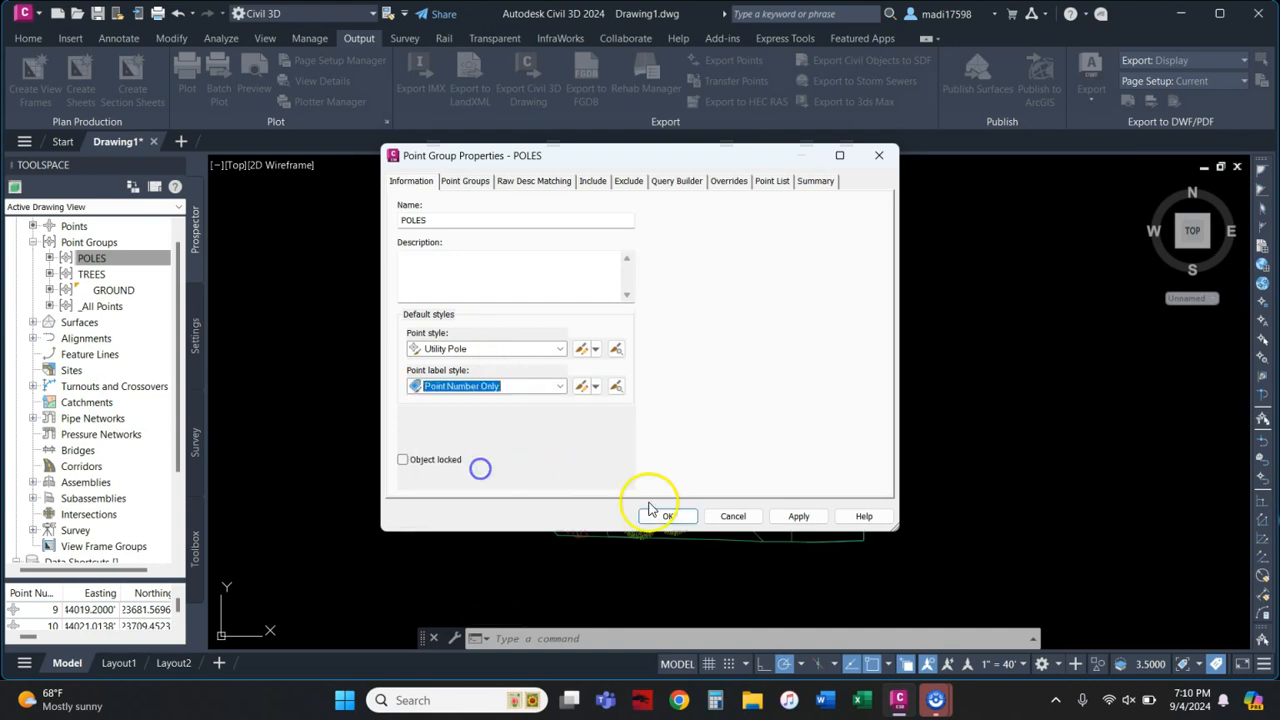
{"action": "left_click", "coordinate": [670, 517]}
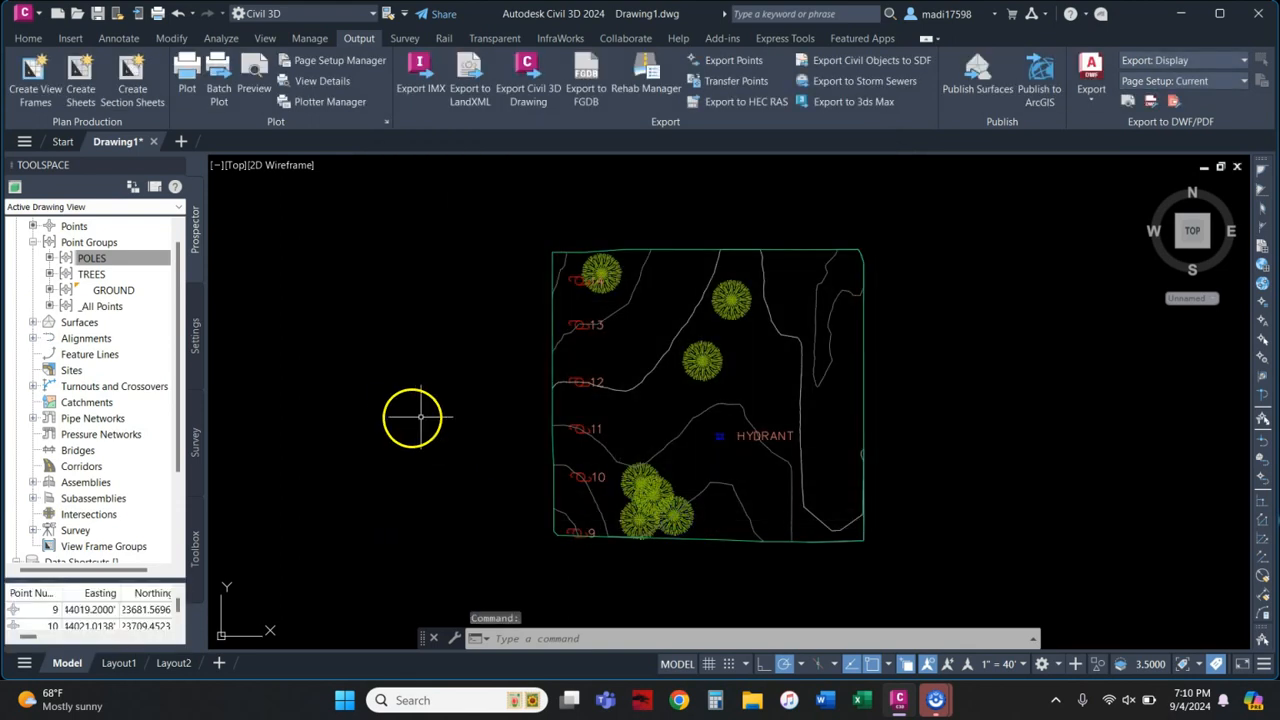
{"action": "scroll", "coordinate": [578, 332], "scroll_direction": "up", "scroll_amount": 4}
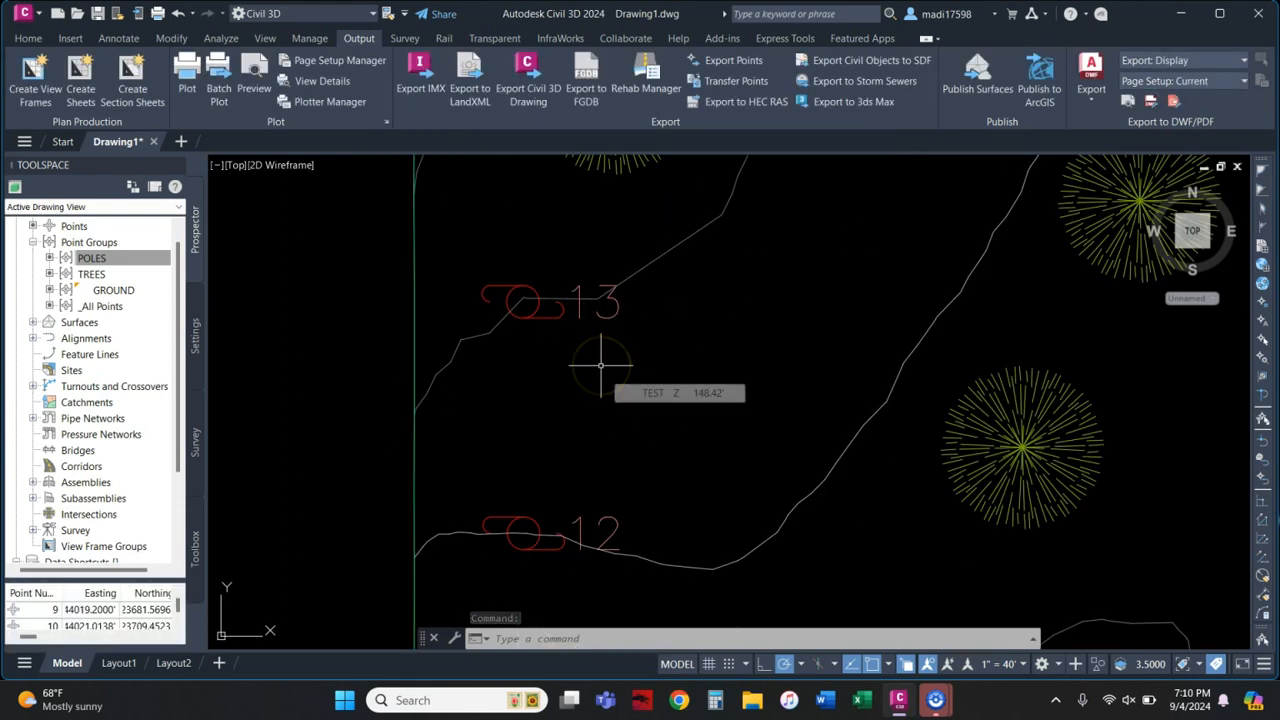
{"action": "scroll", "coordinate": [600, 358], "scroll_direction": "down", "scroll_amount": 5}
{"action": "middle_click_drag", "start_coordinate": [622, 543], "coordinate": [623, 356]}
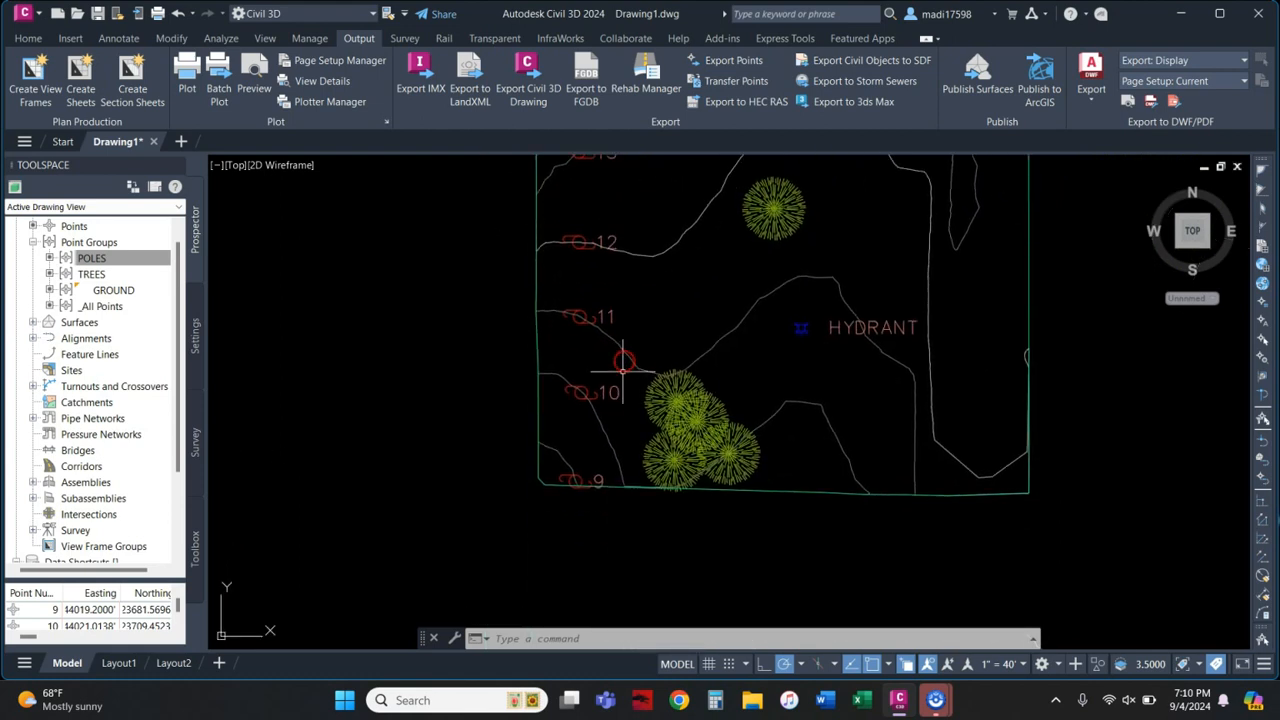
{"action": "mouse_move", "coordinate": [935, 700]}
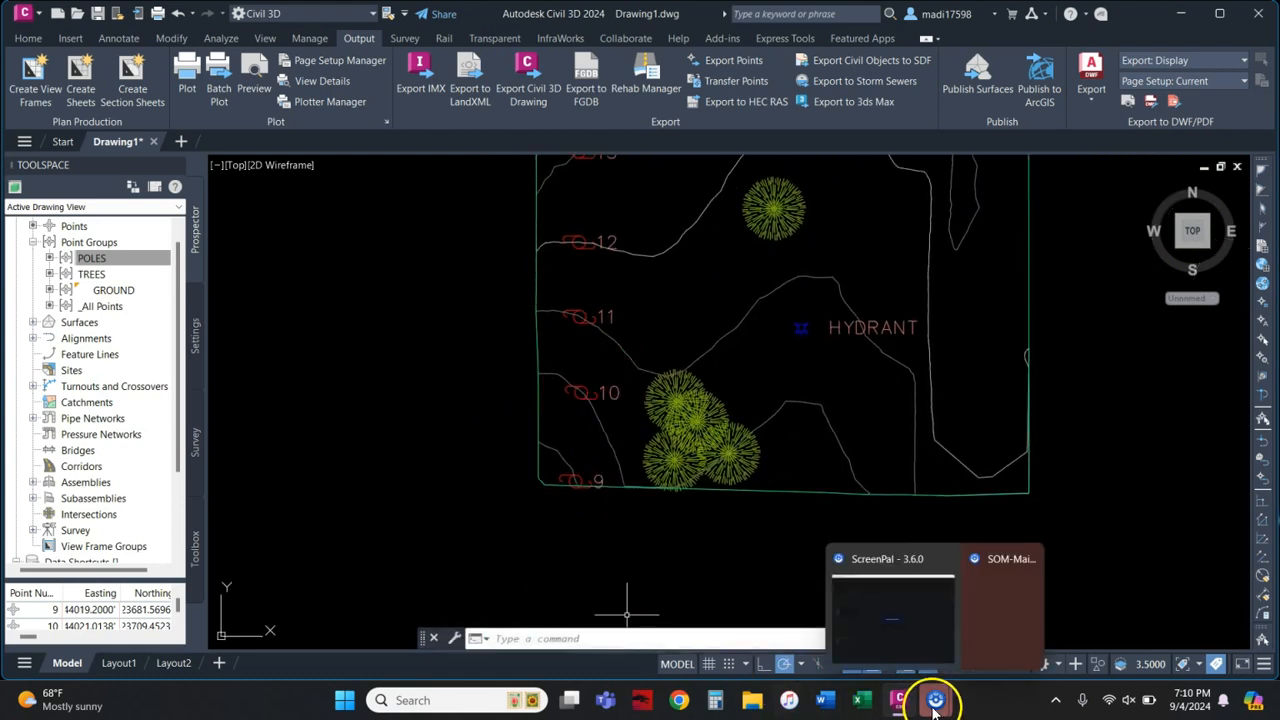
{"action": "left_click", "coordinate": [886, 611]}
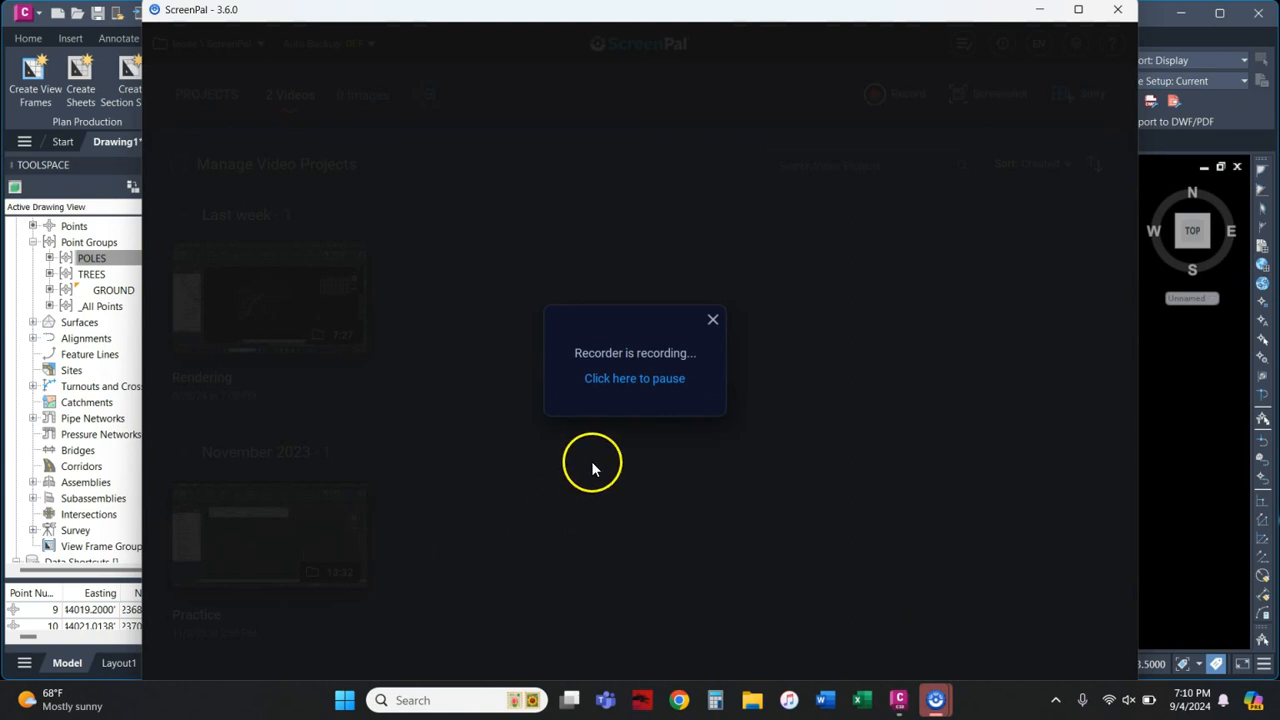